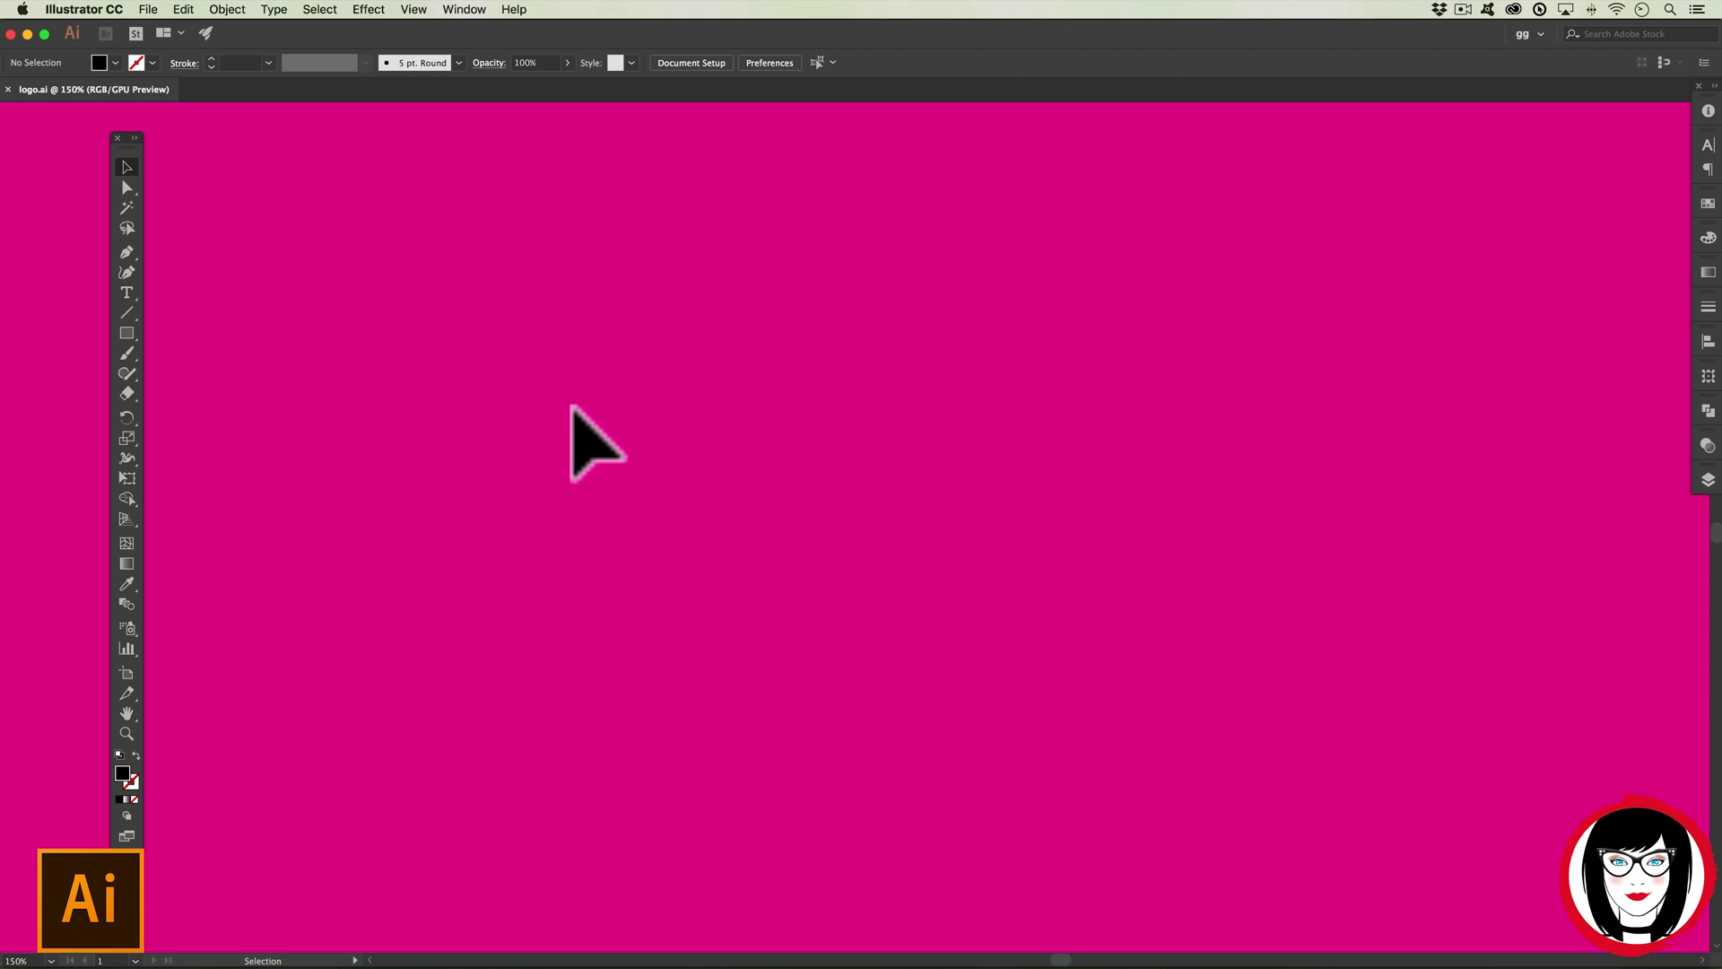
- Check the fill swatches, then open the Layers panel and toggle the background layer's lock
key(m)
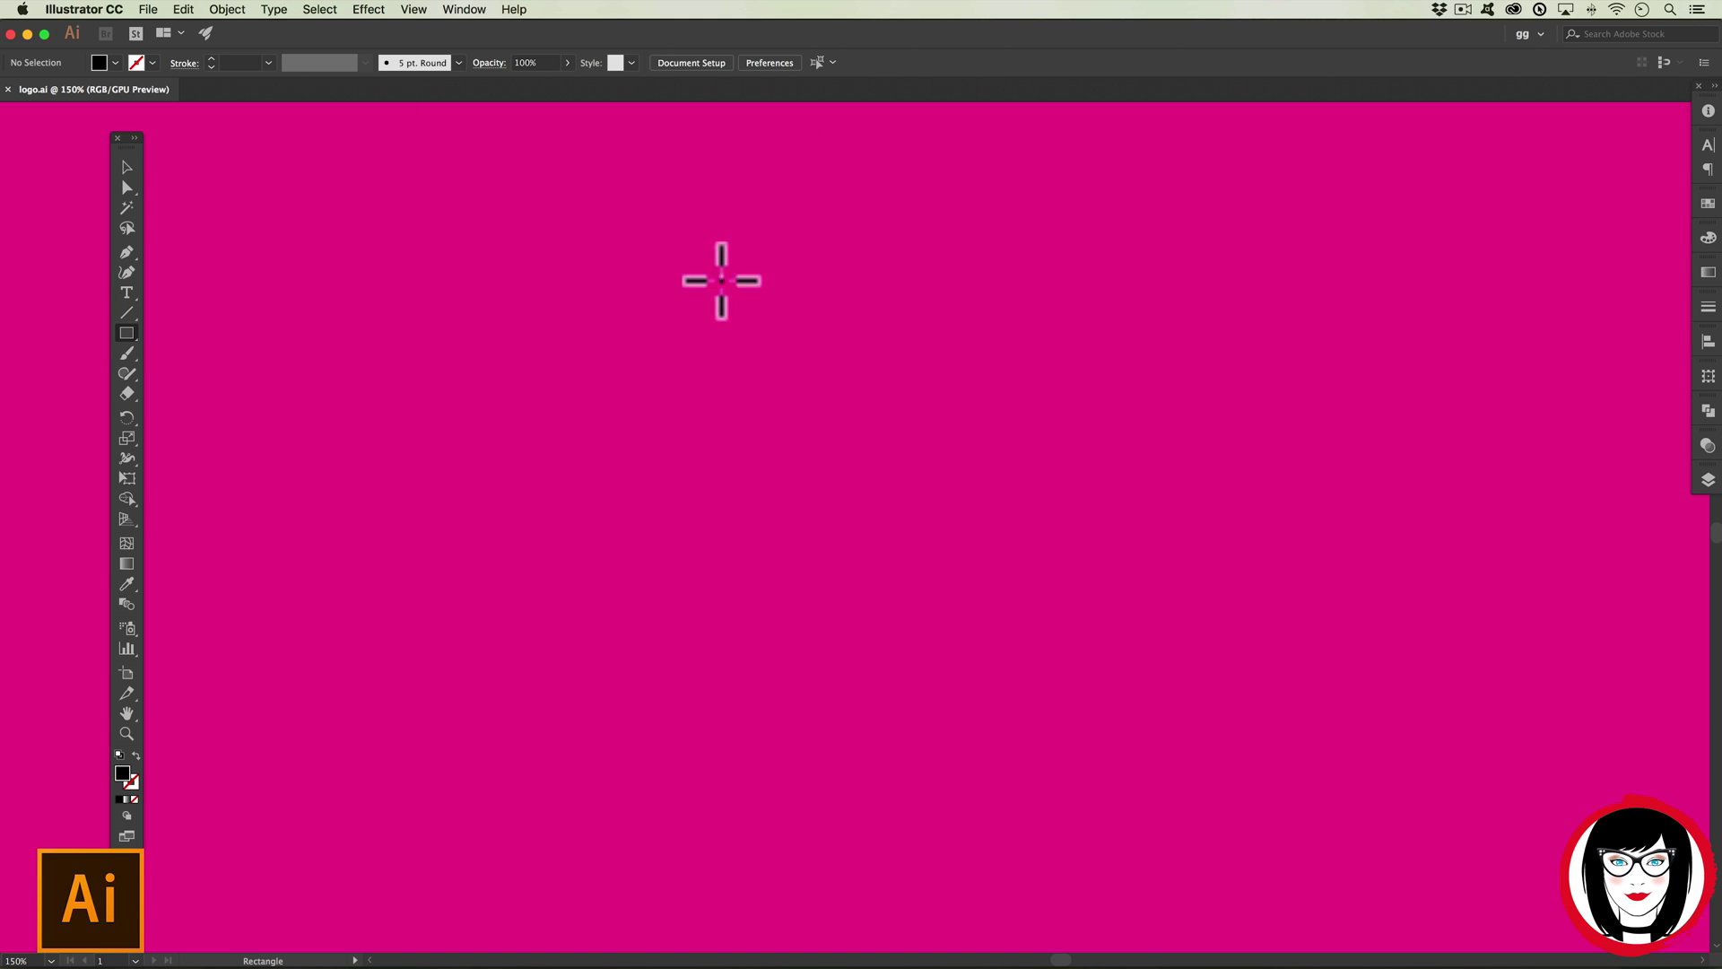
click(115, 63)
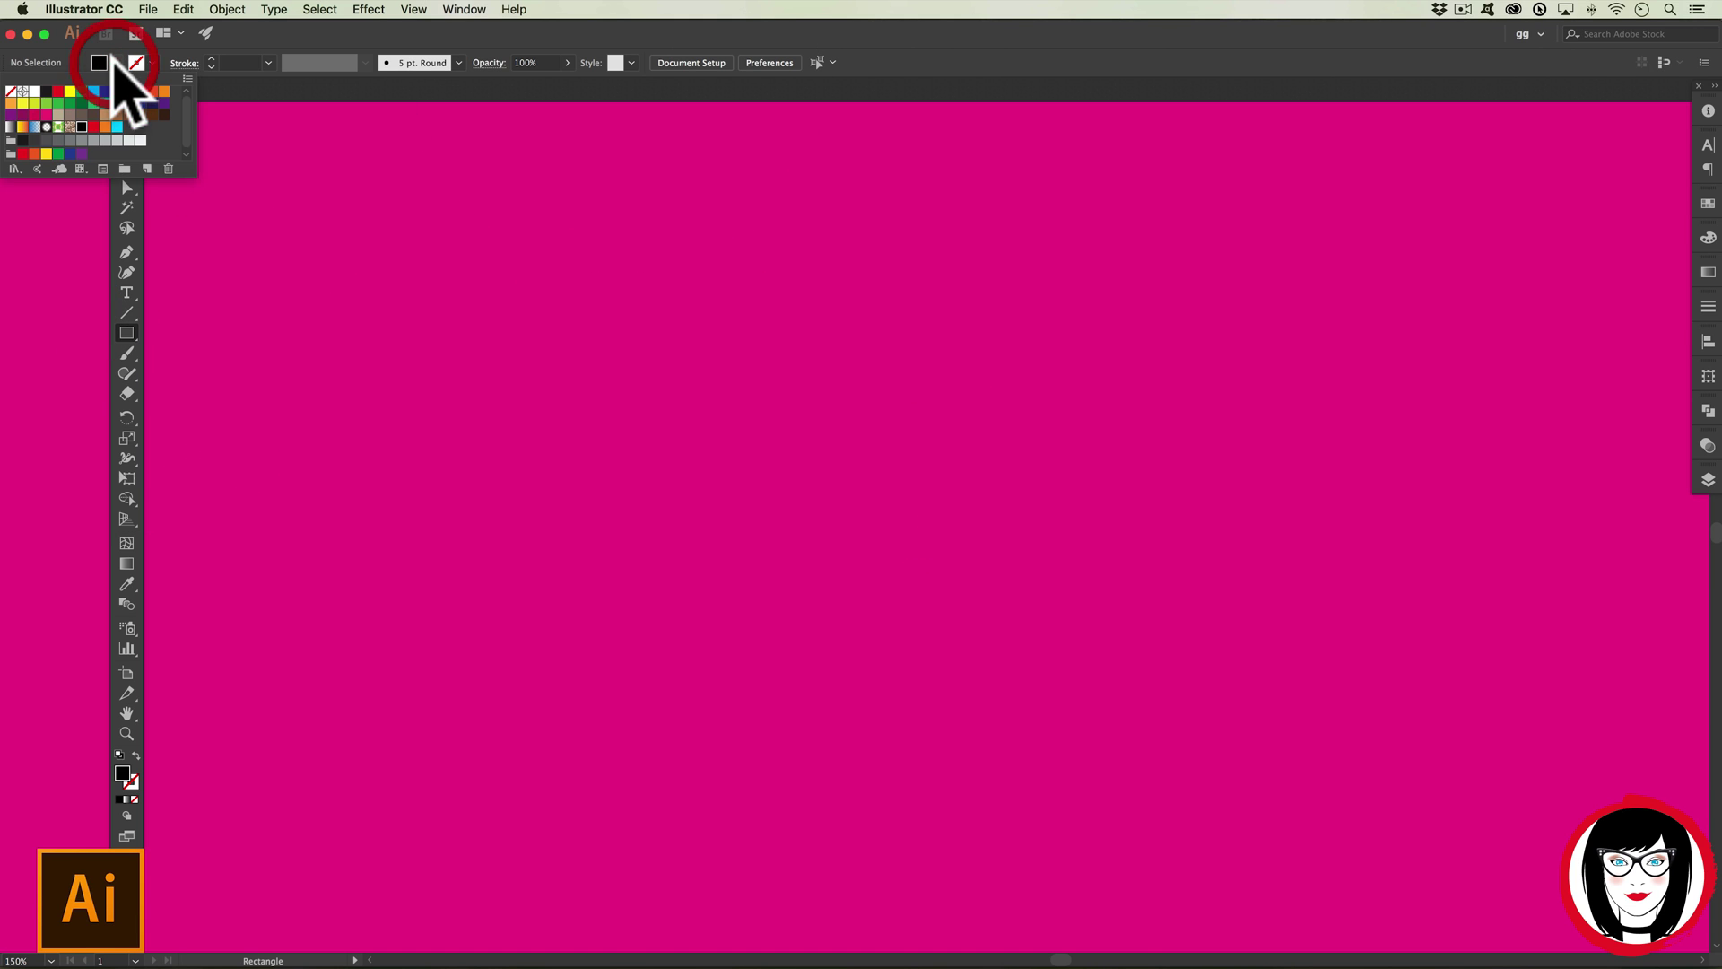
click(1707, 480)
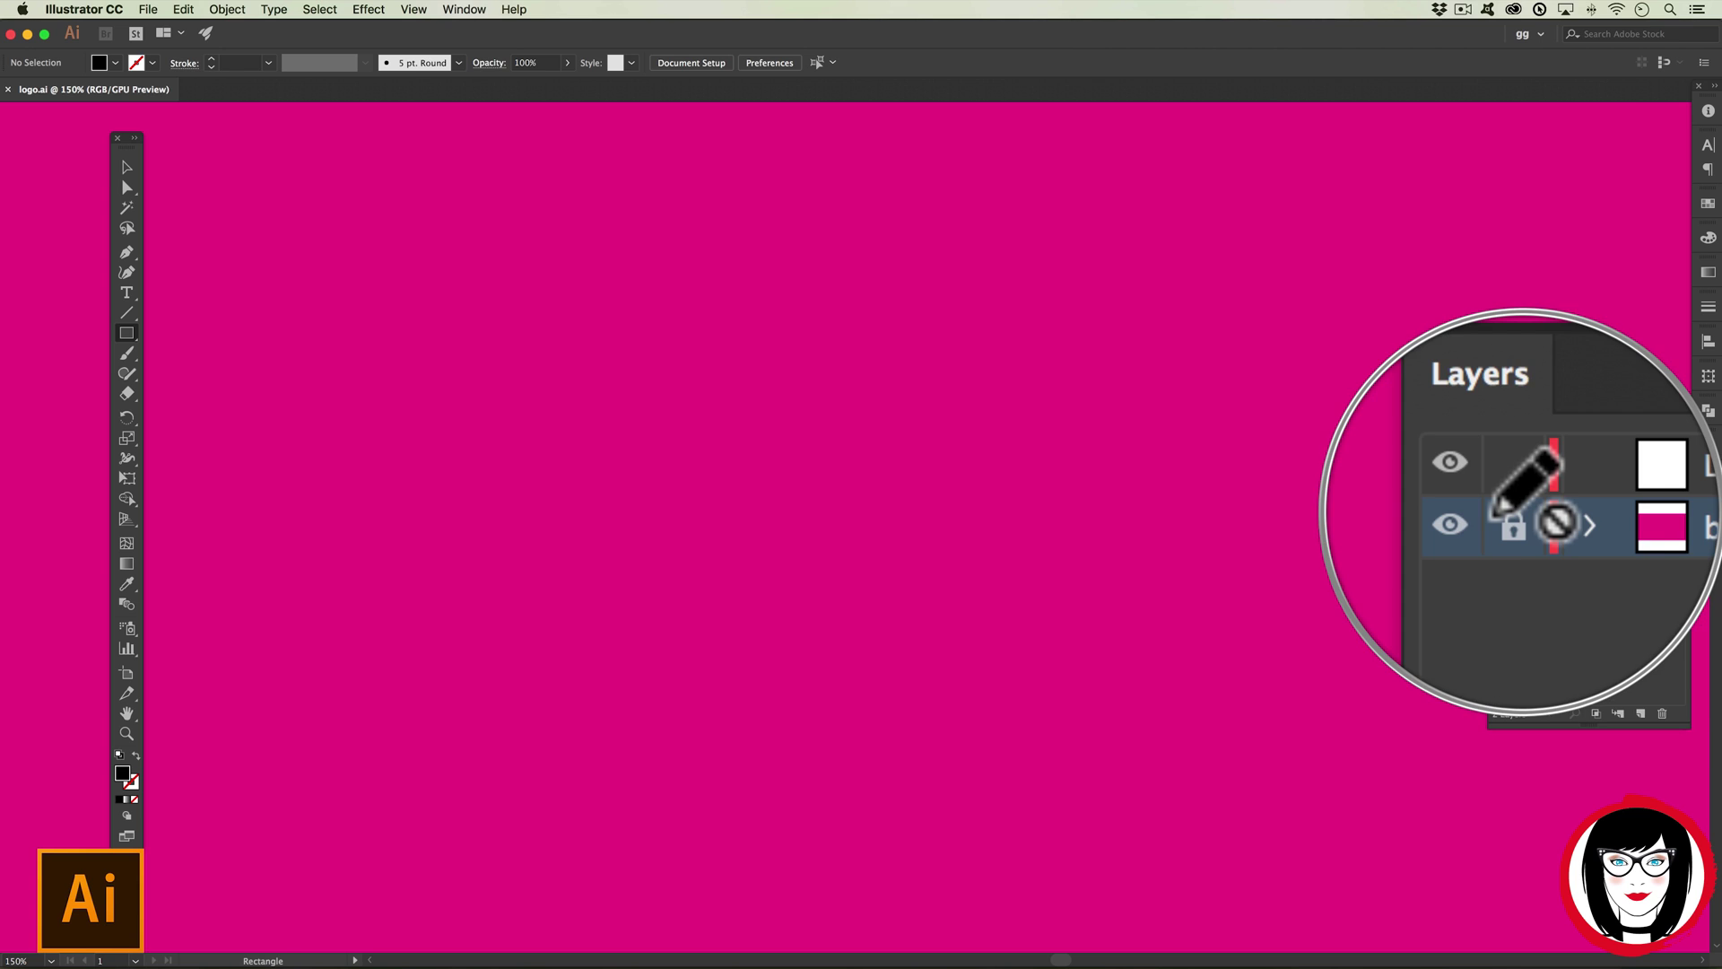
key(t)
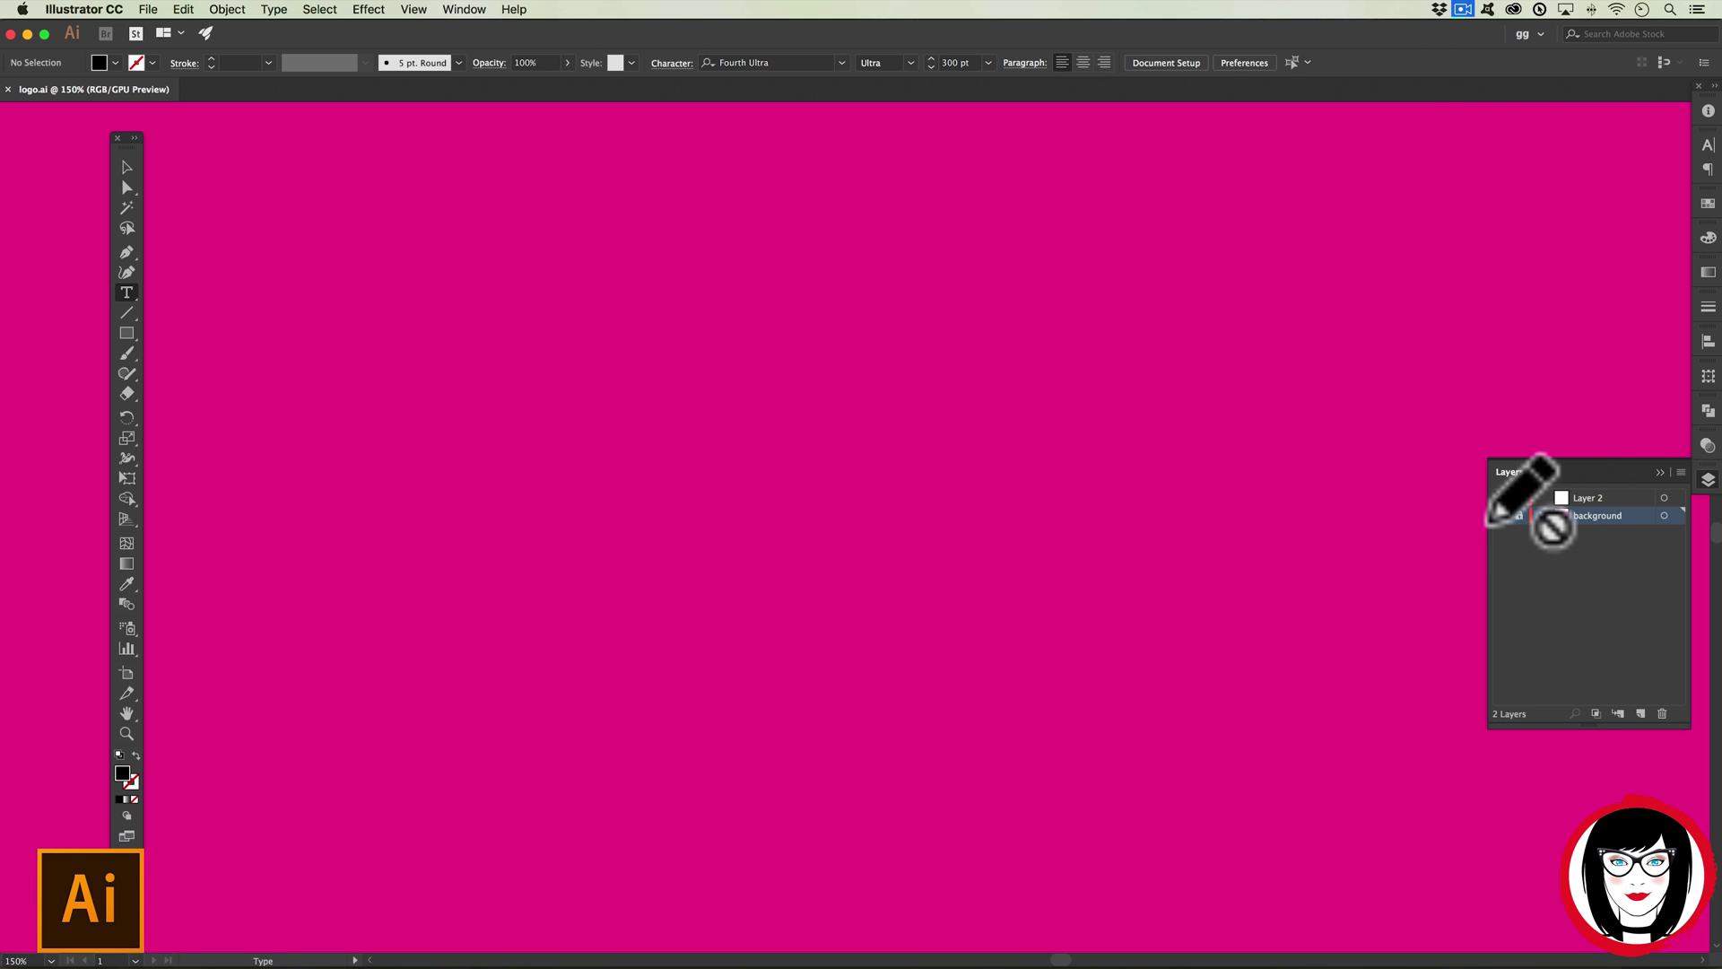
click(1516, 514)
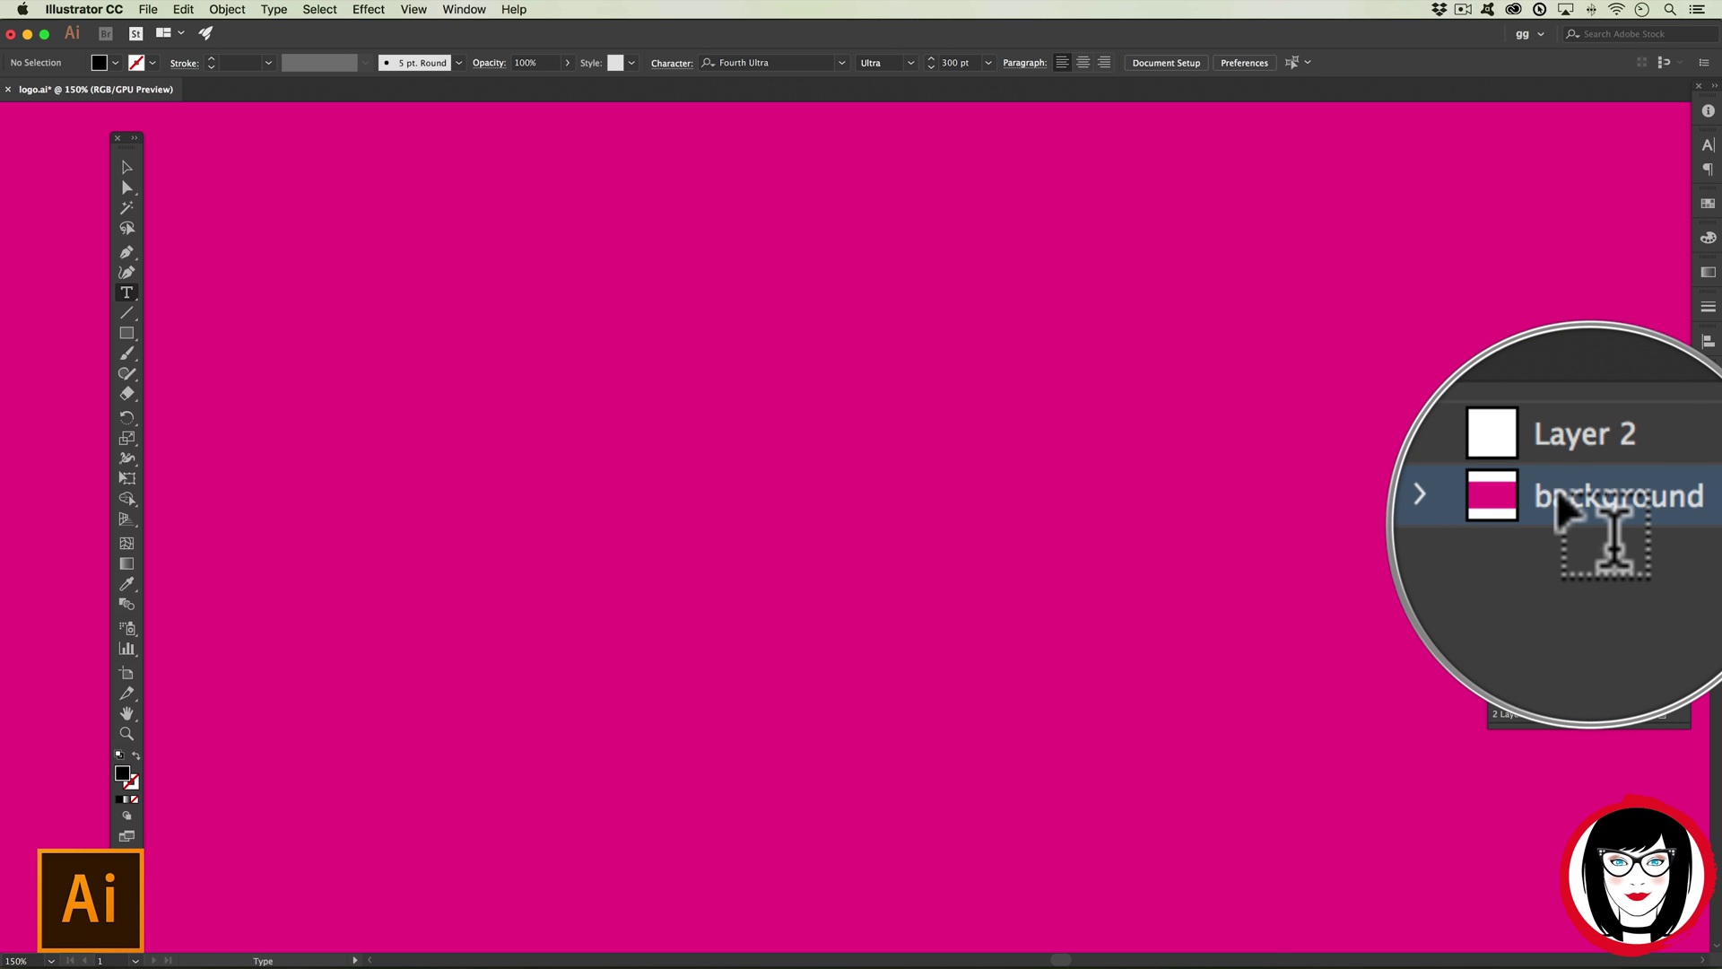
- Relock the background layer, rename Layer 2 to 'text', and collapse the Layers panel
click(1516, 516)
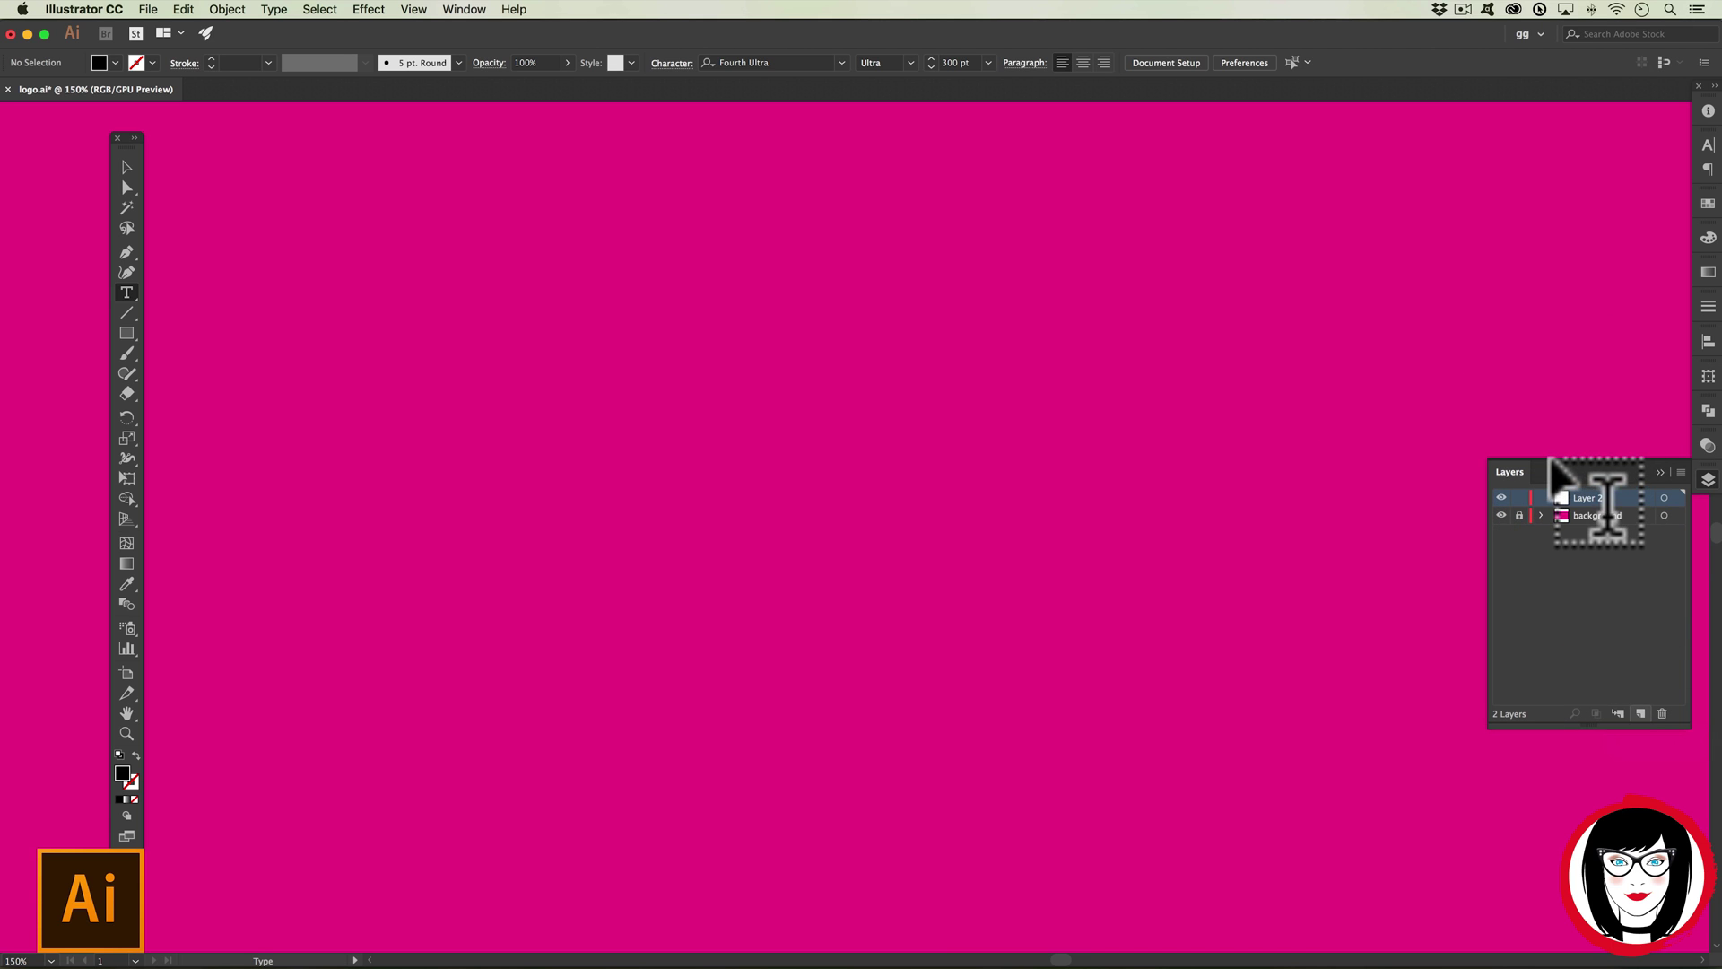
click(1581, 499)
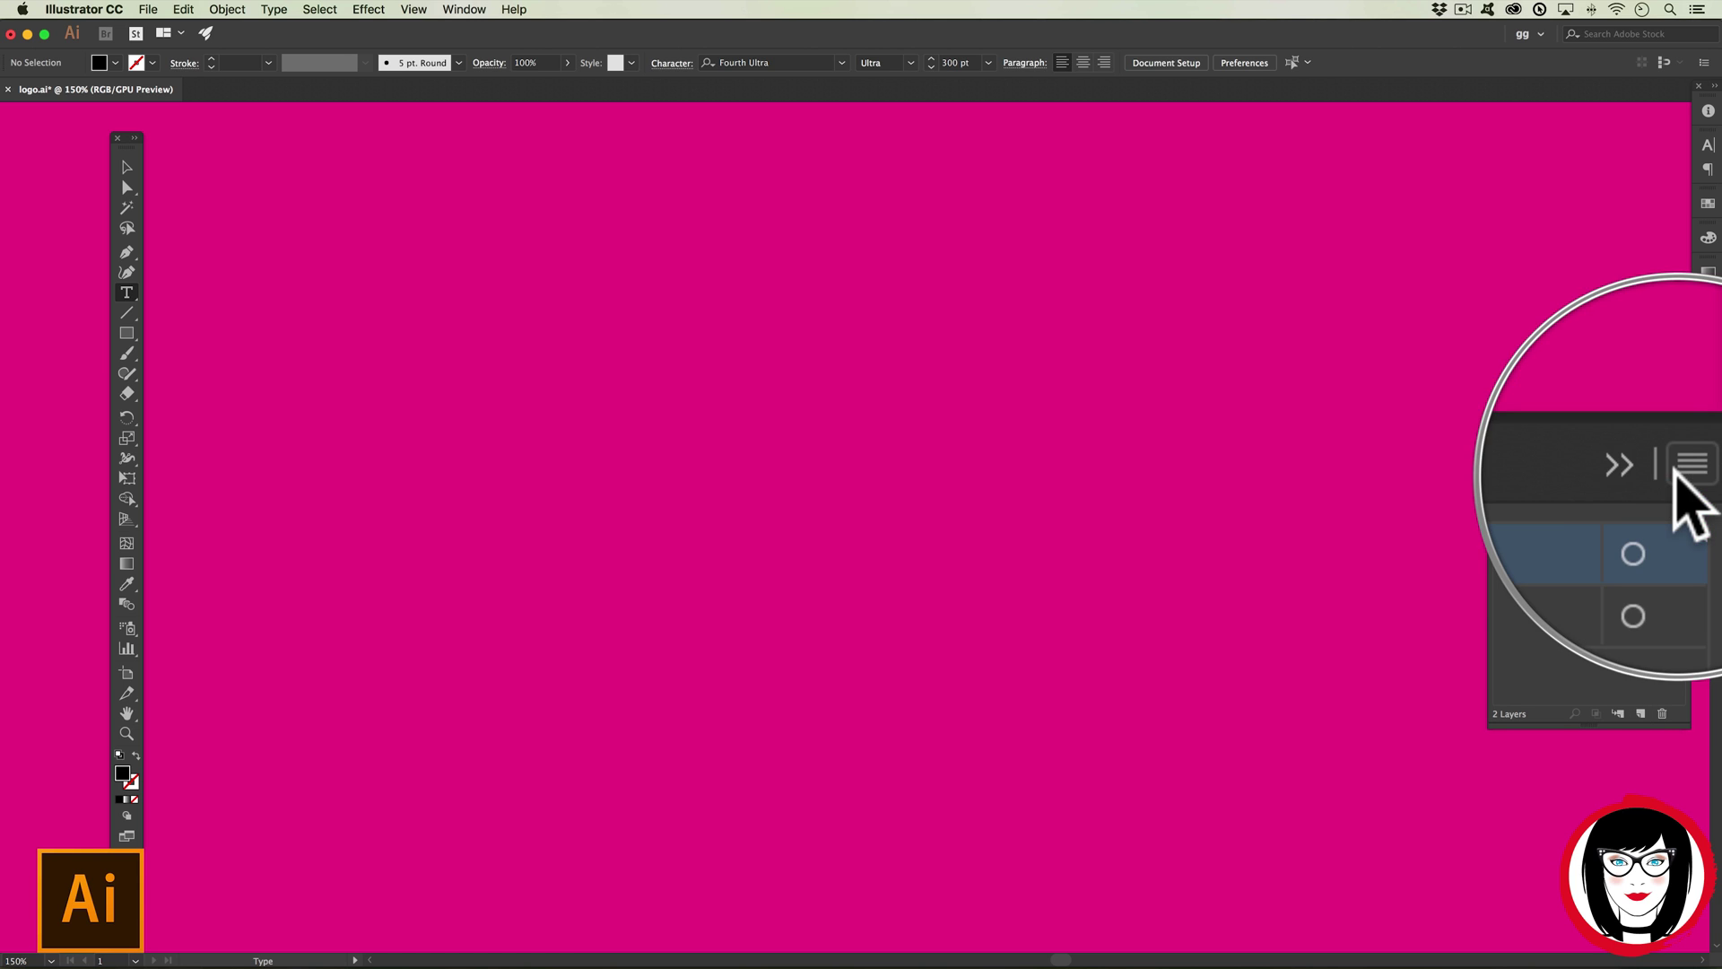
double_click(1592, 498)
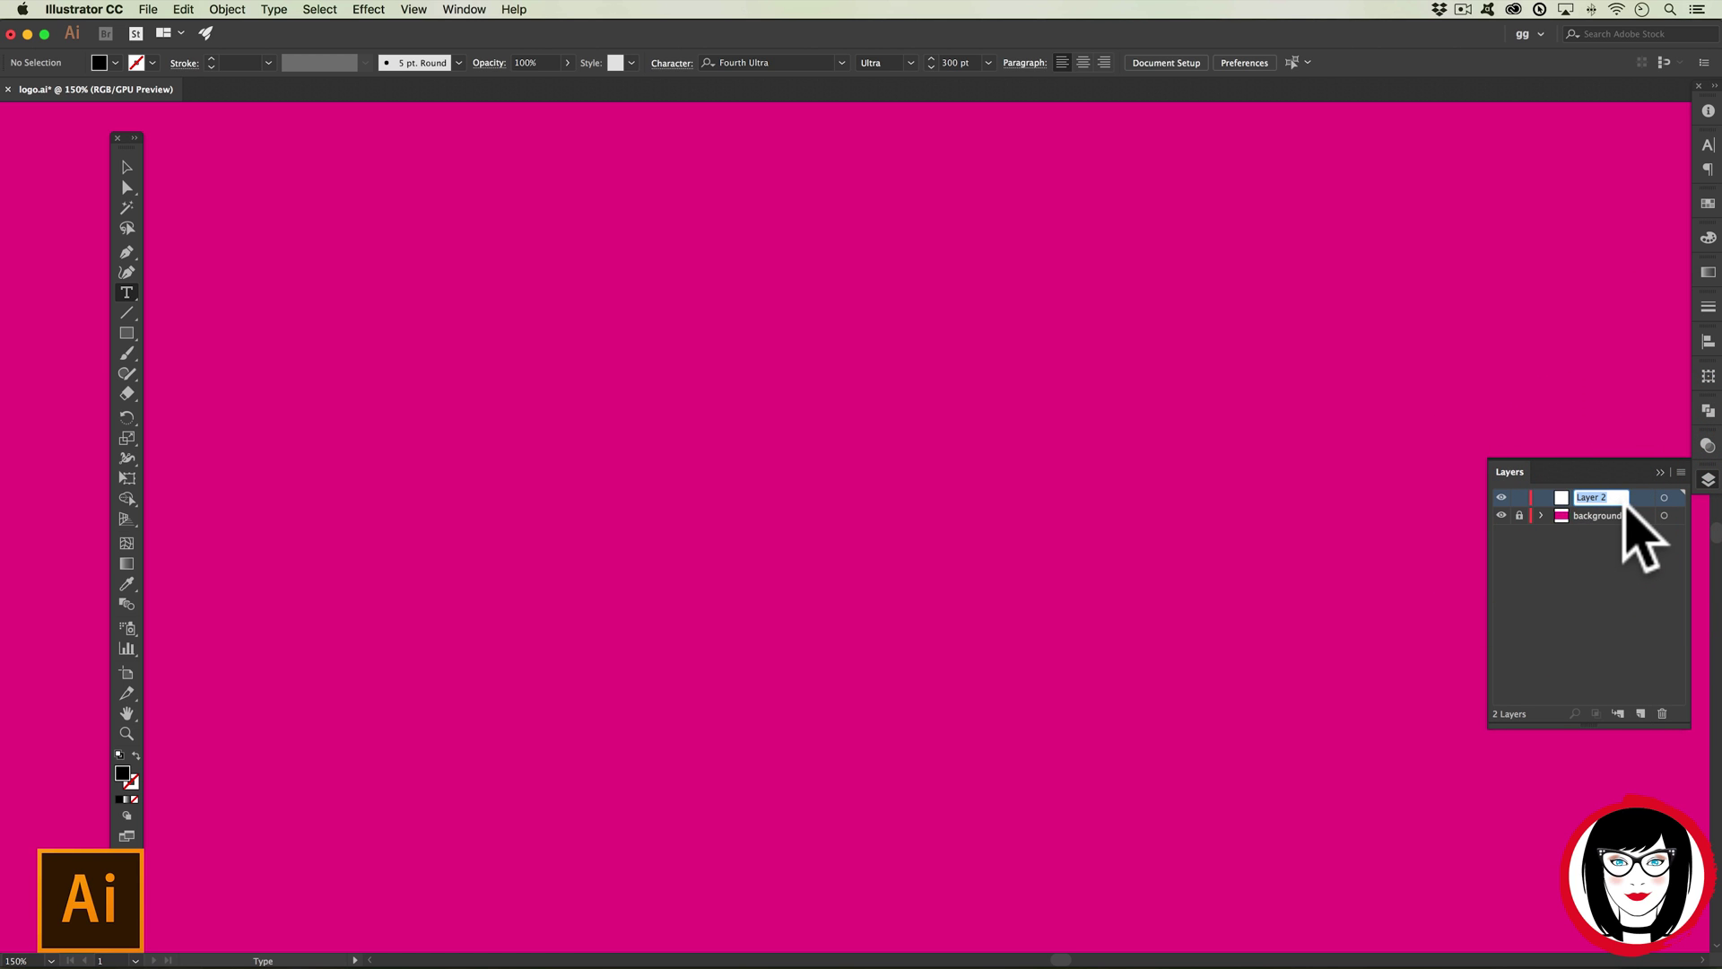
text(text)
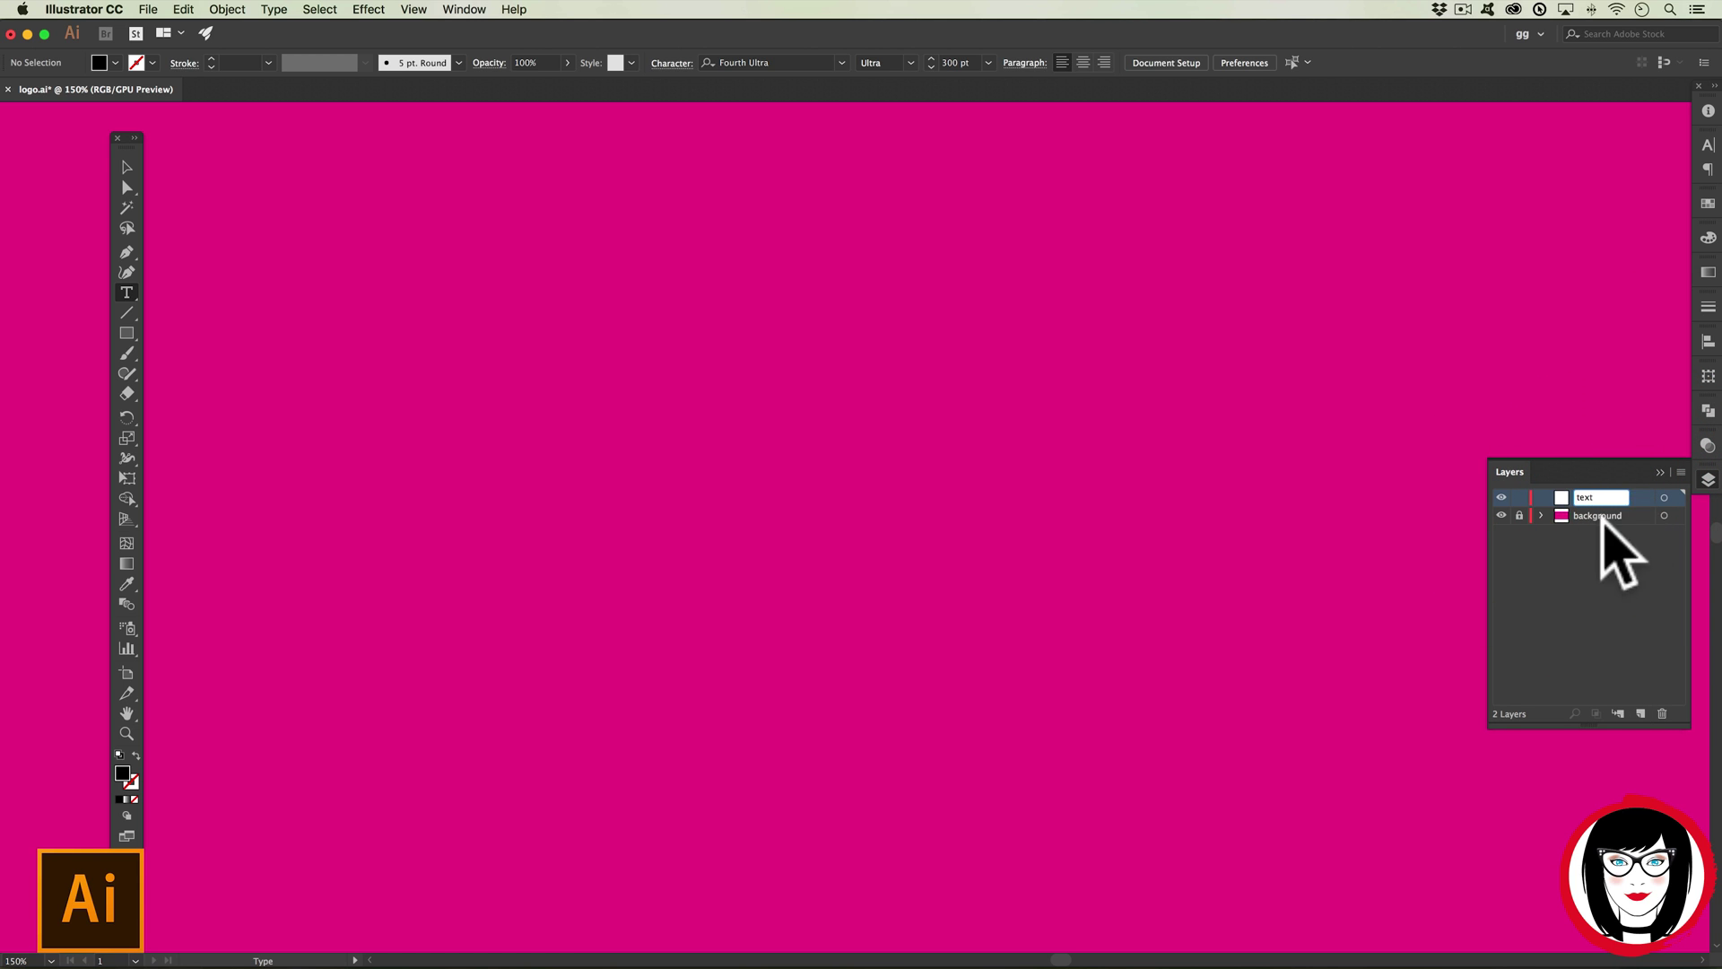
click(1562, 588)
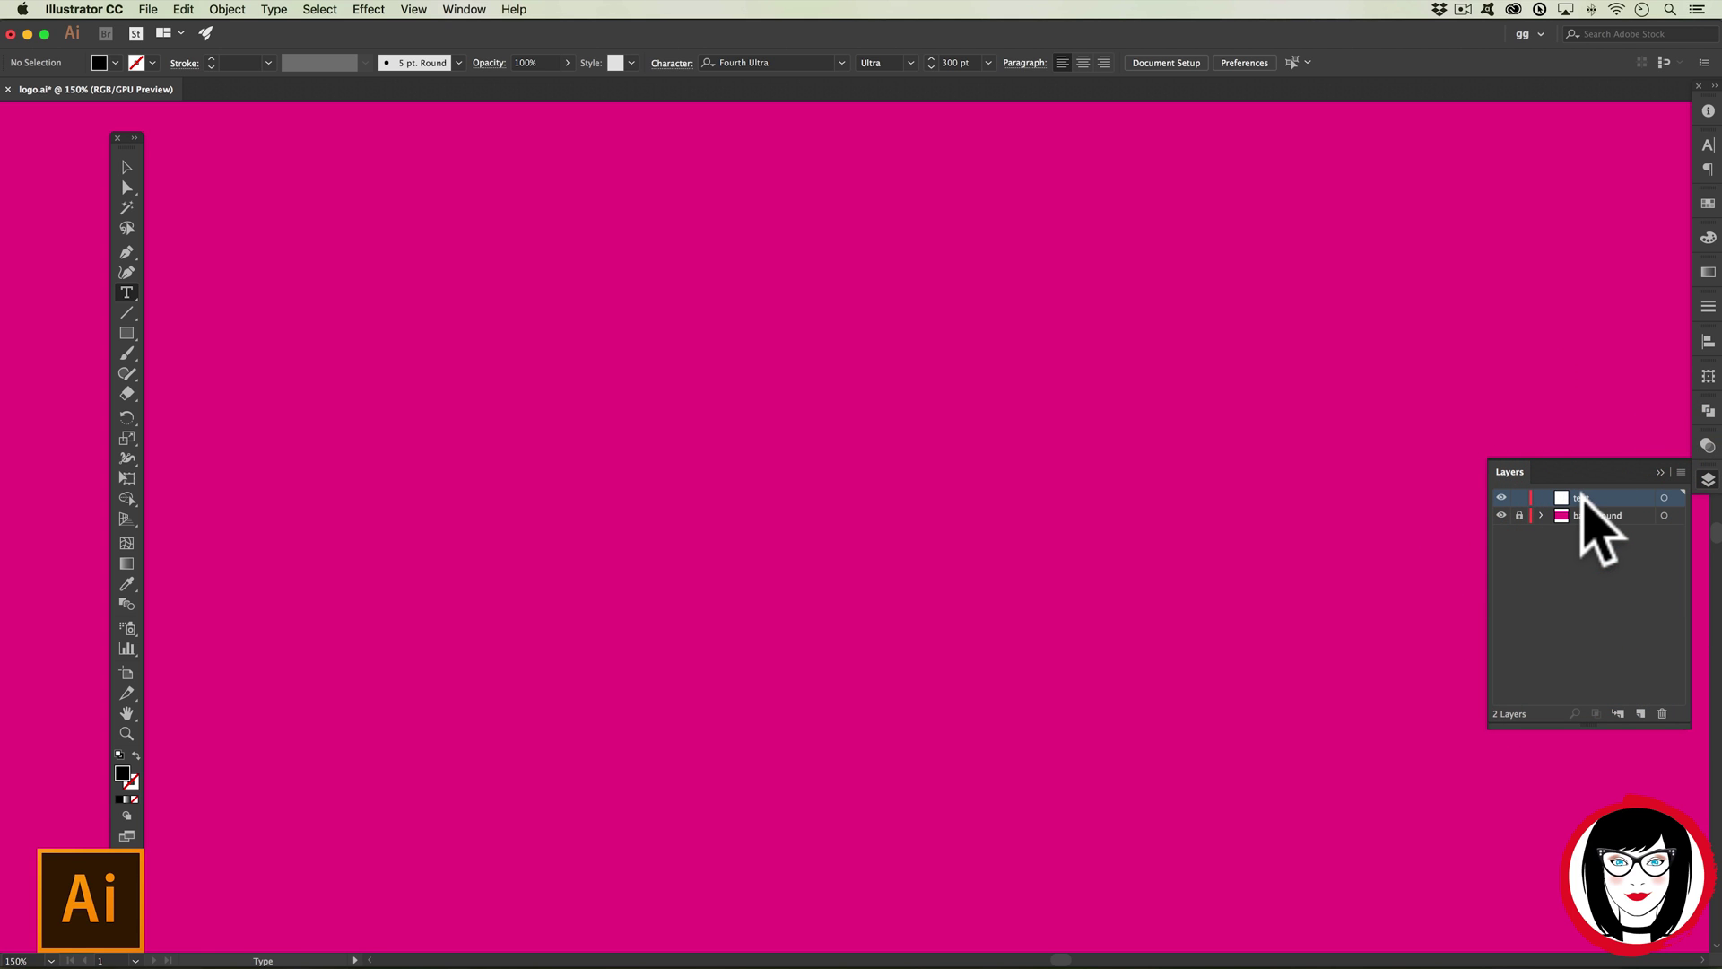
click(1499, 461)
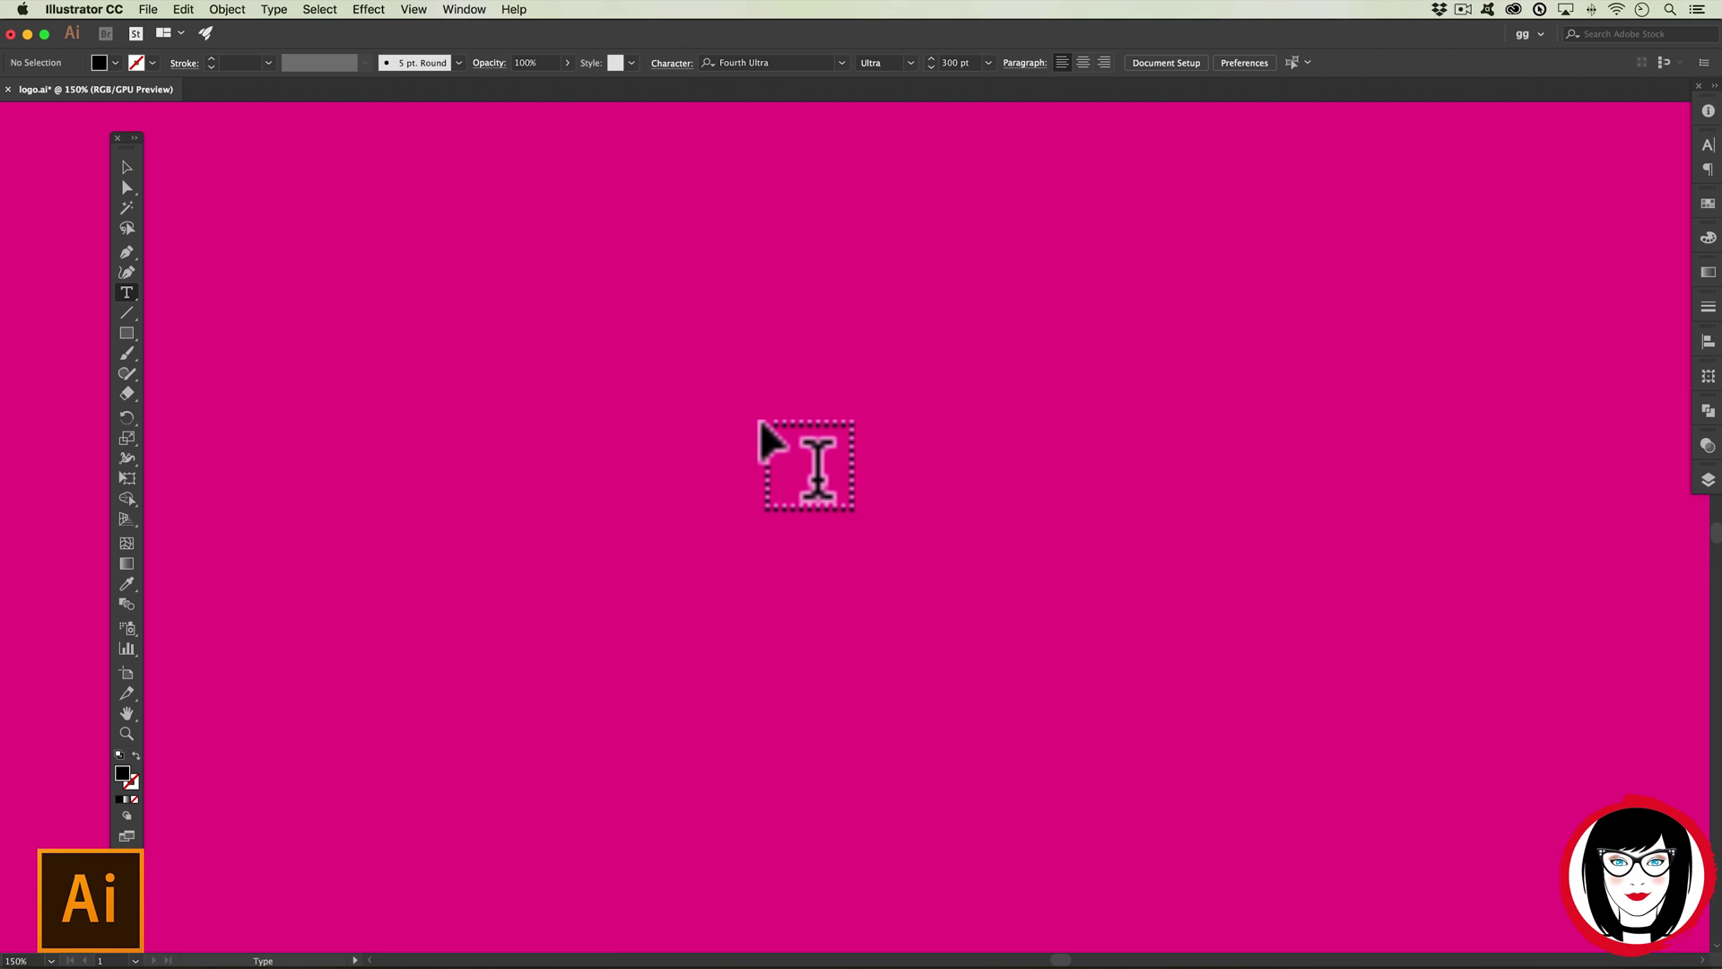
- Type the word 'blend' on the canvas and drag it down-left toward the centre
key(t)
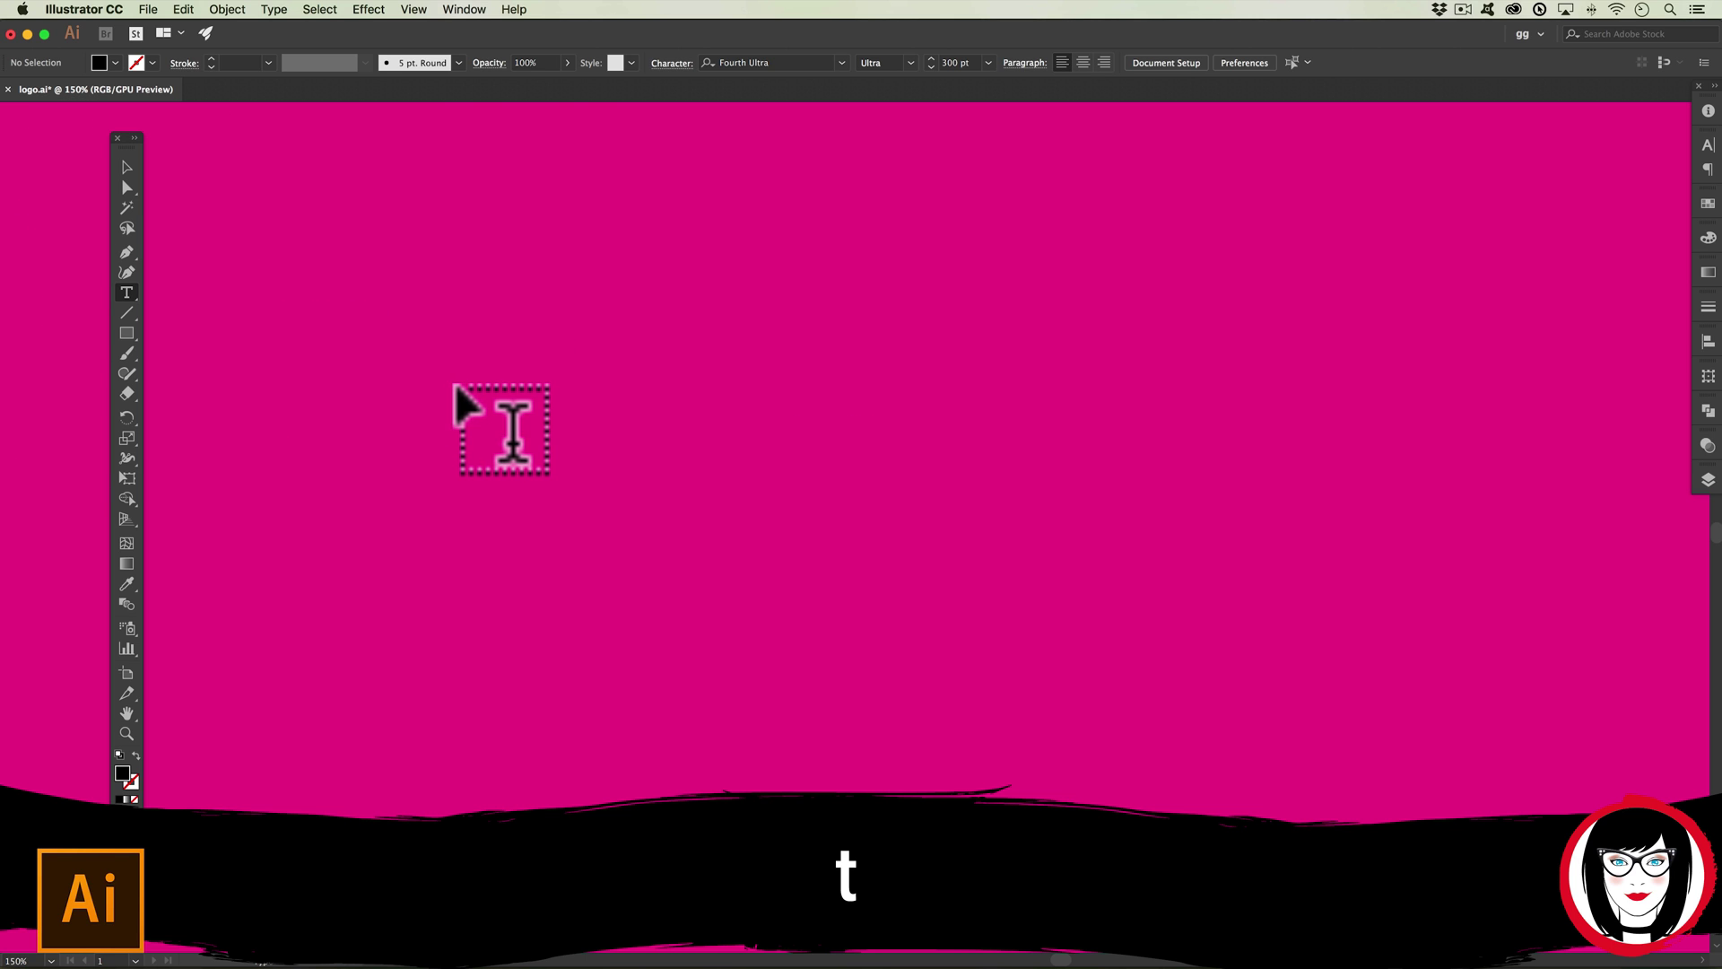
click(559, 478)
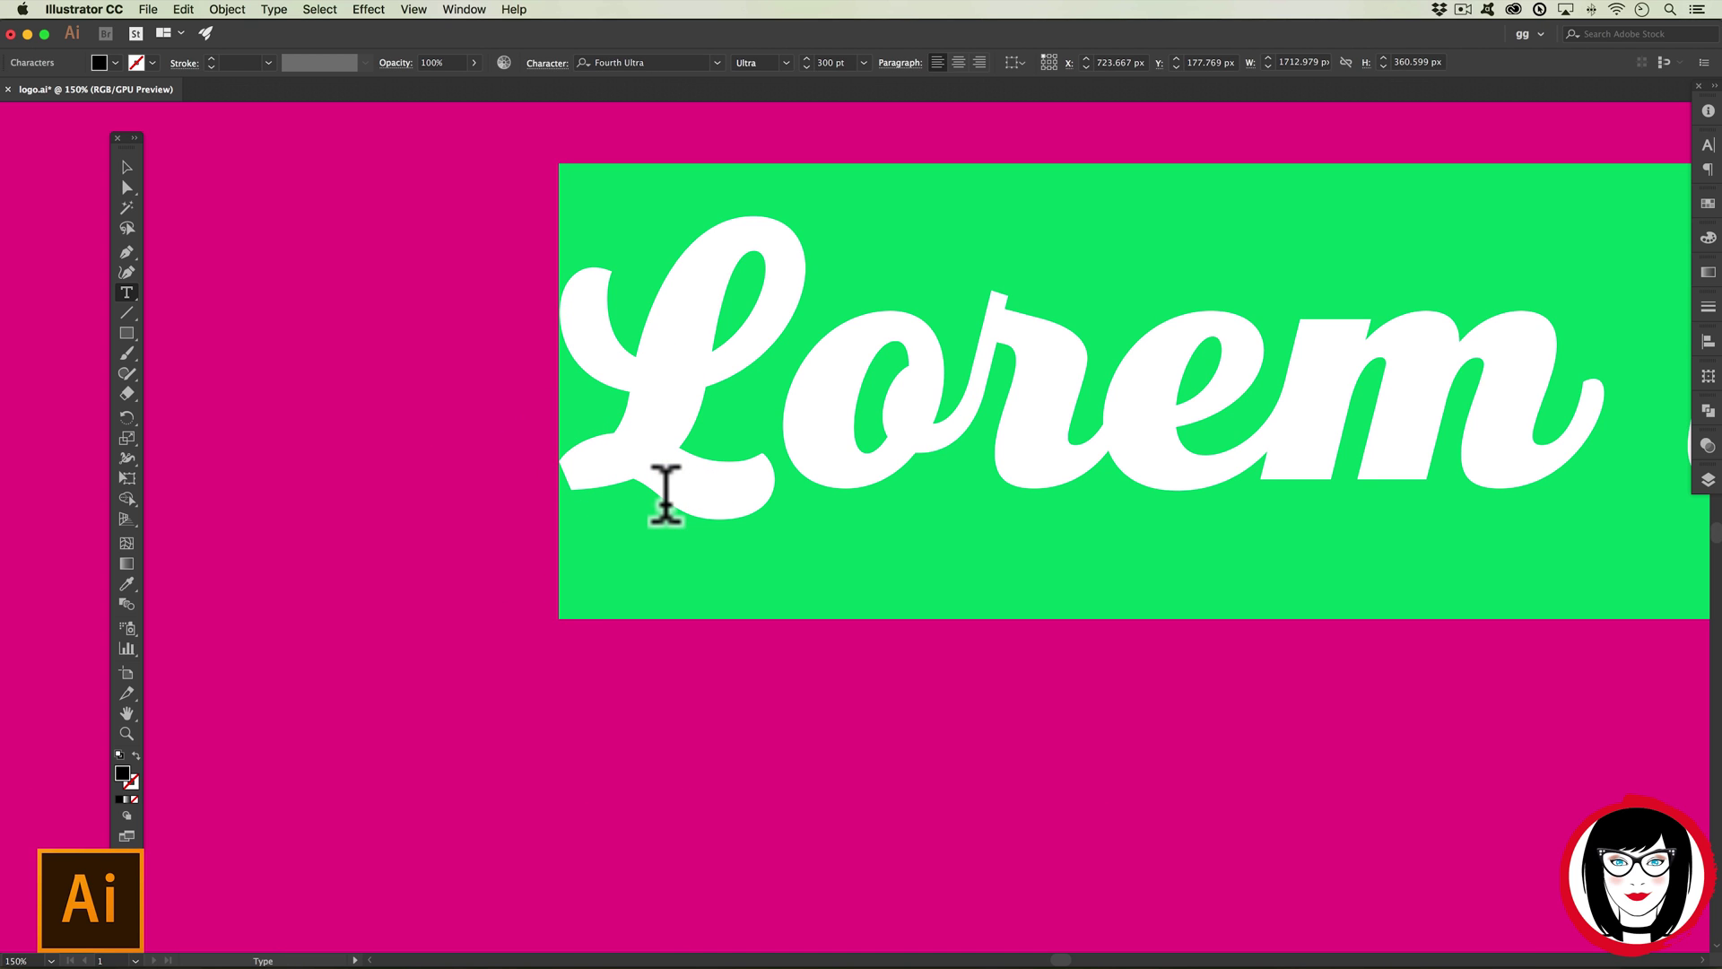
key(Escape)
key(super+minus)
key(super+minus)
key(super+minus)
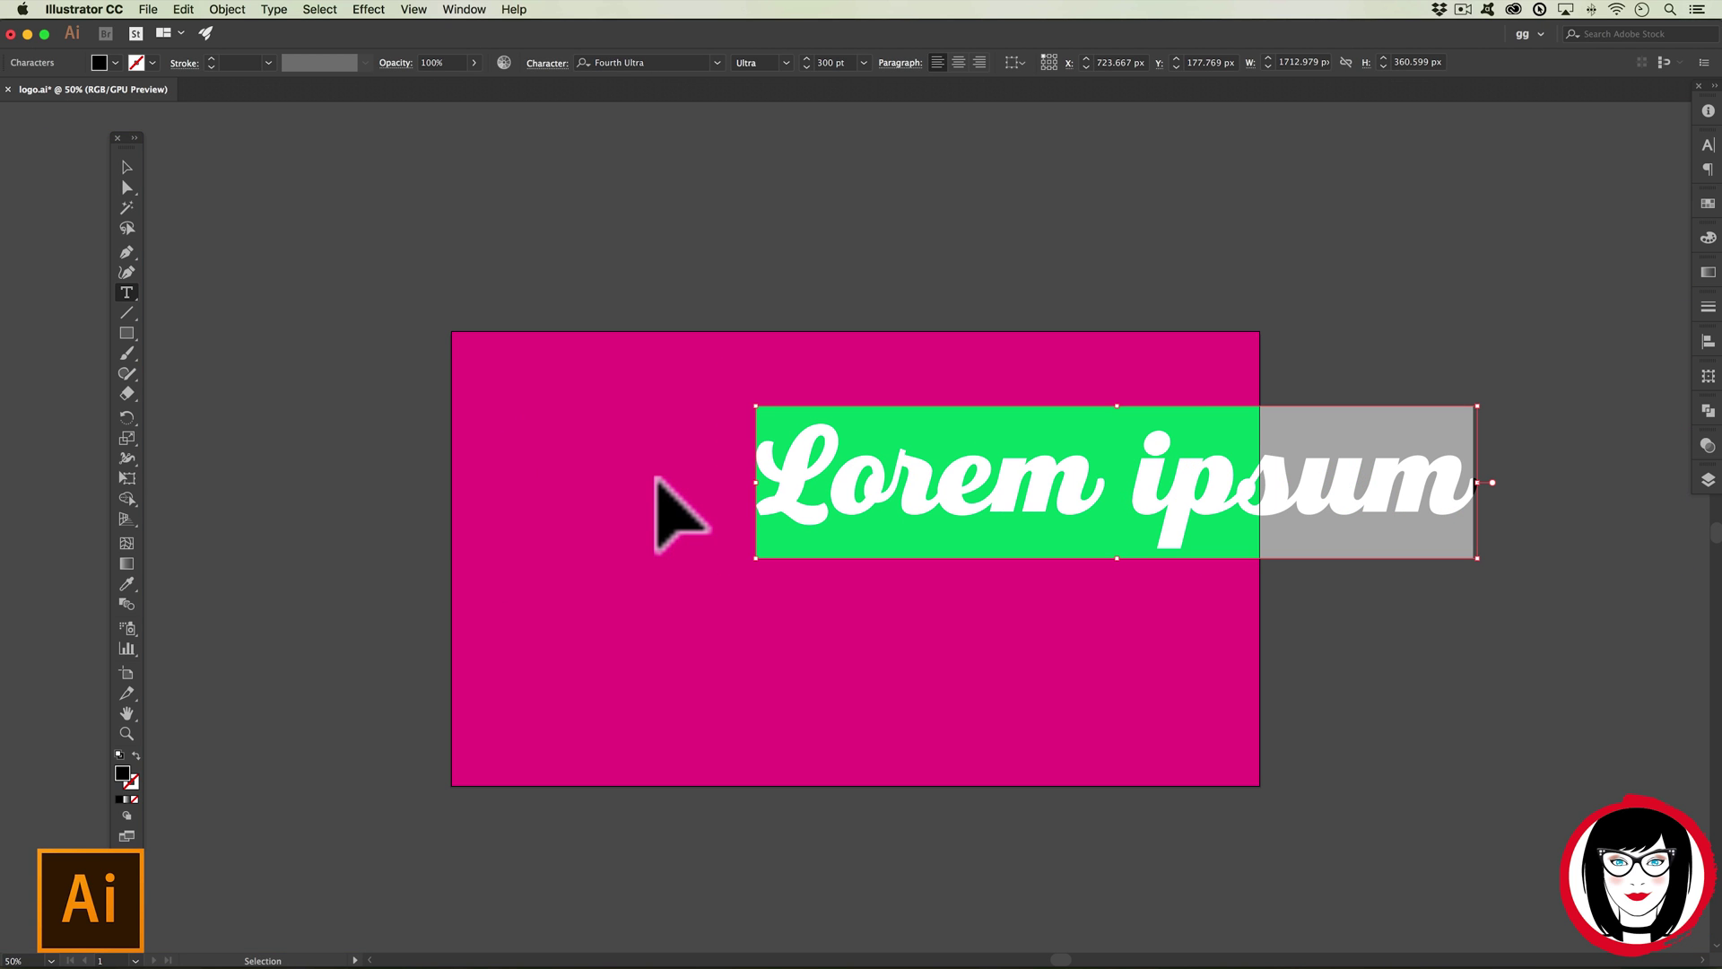
key(super+plus)
key(super+plus)
key(super+plus)
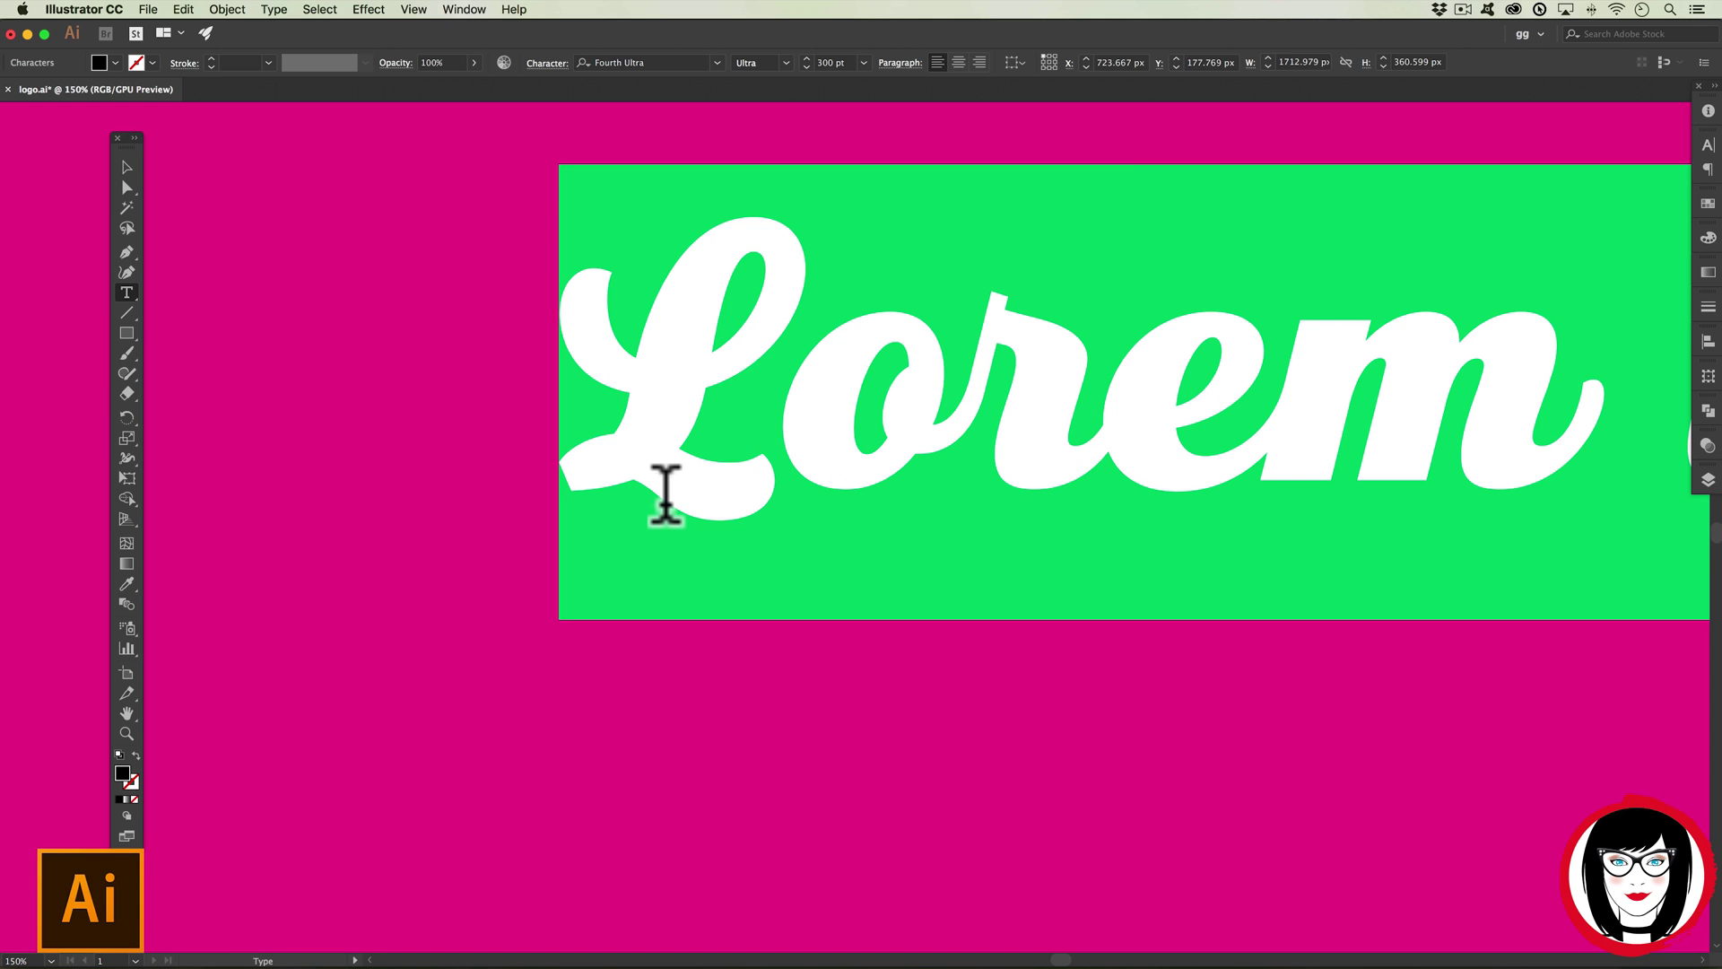
text(blend)
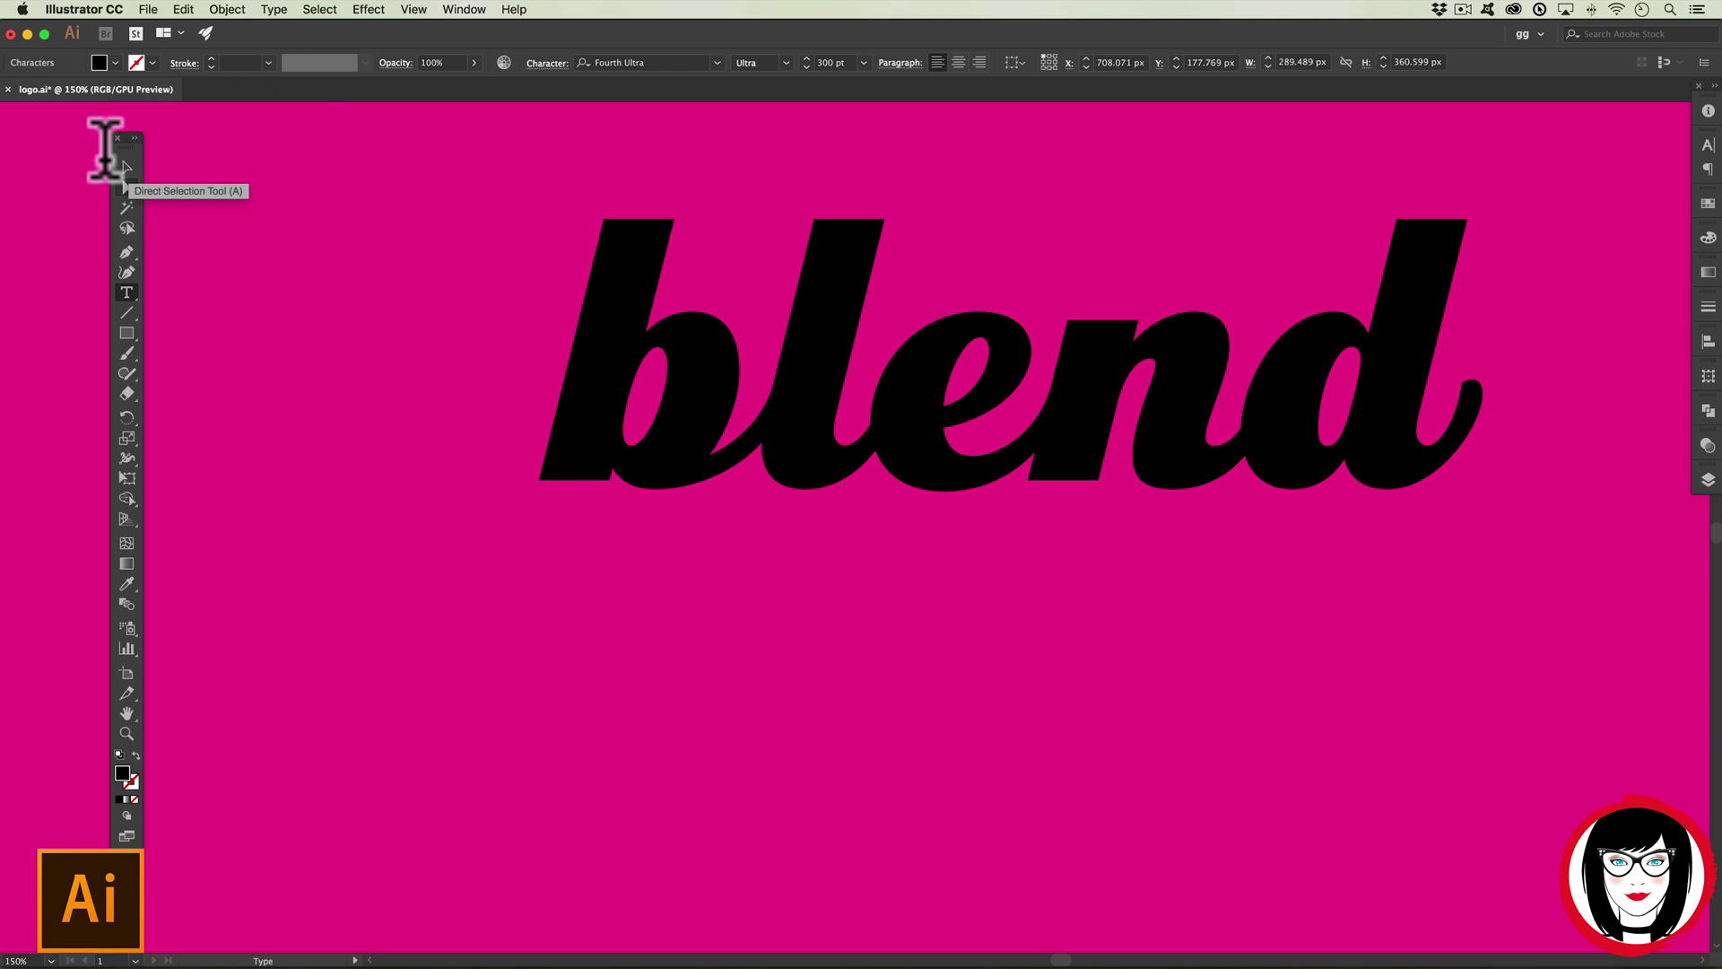
click(125, 163)
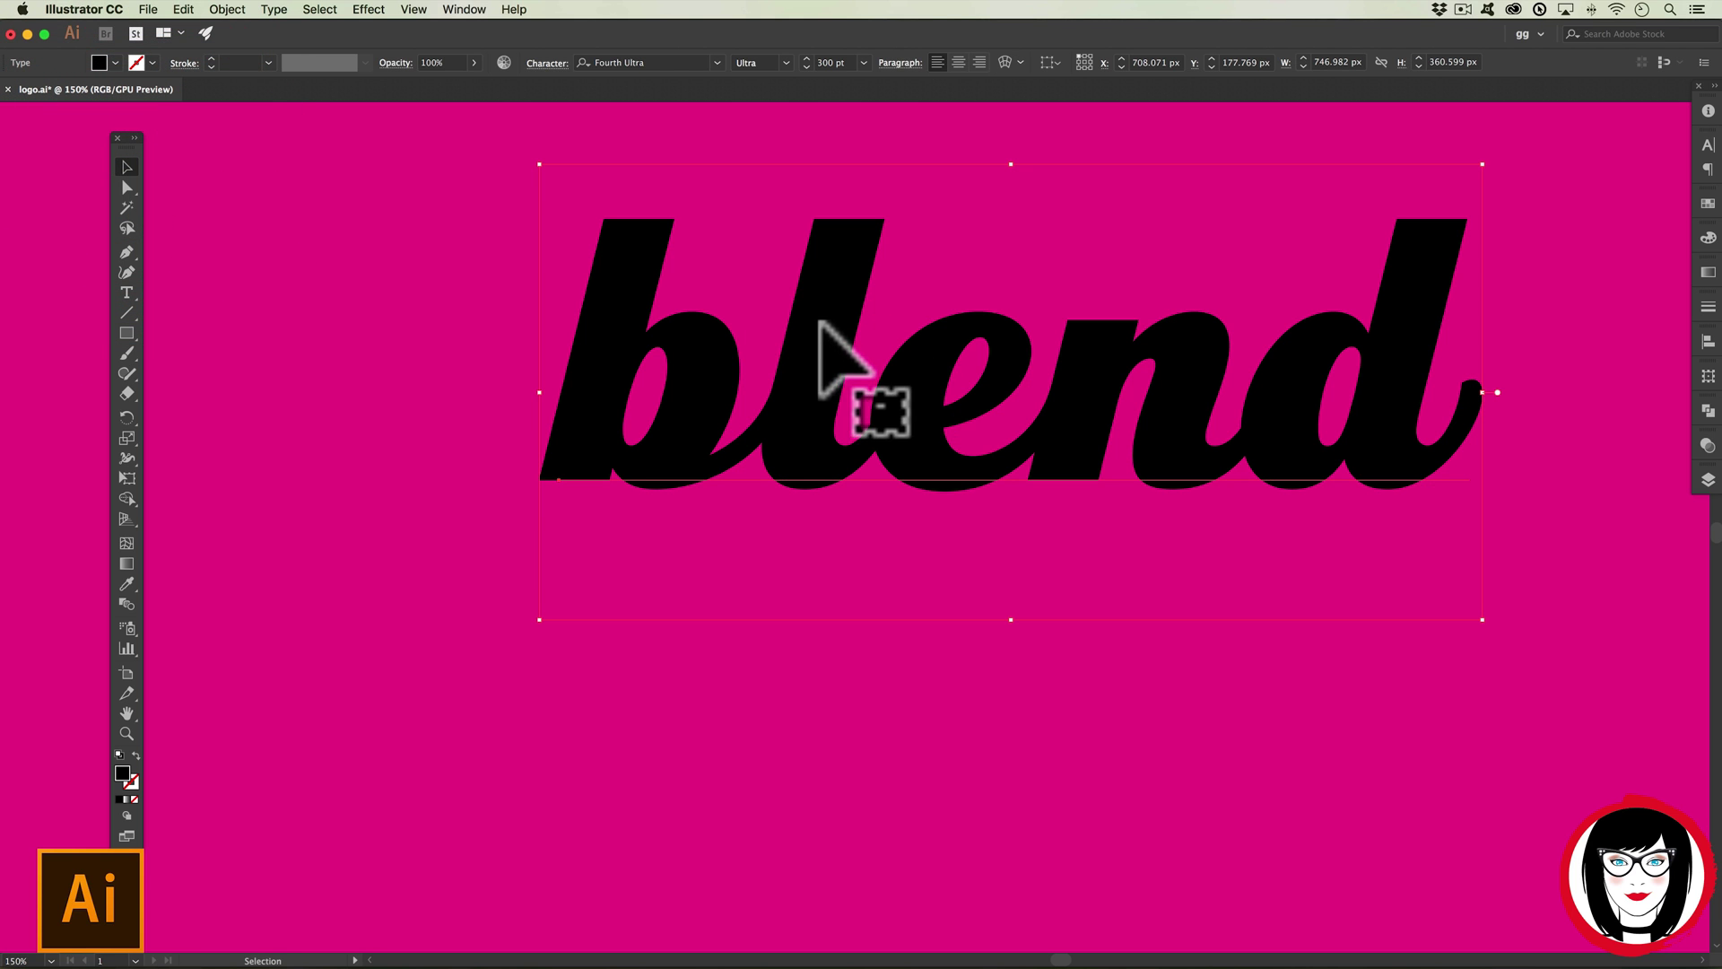
drag(825, 332, 724, 398)
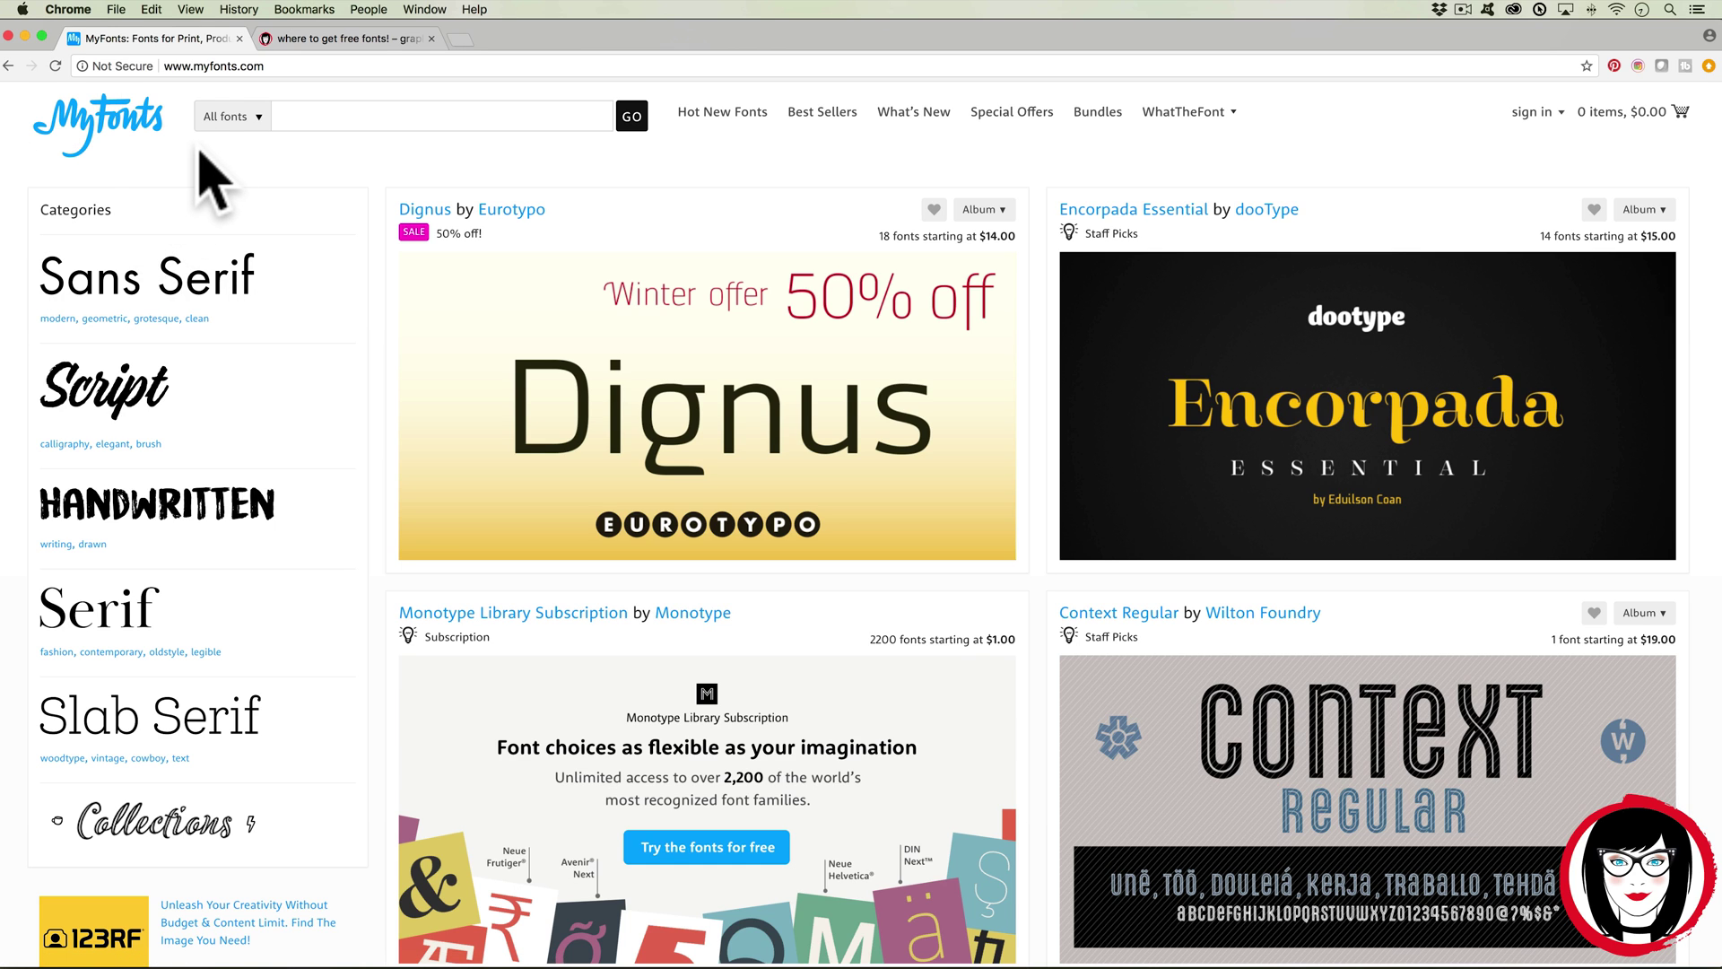
- Browse MyFonts' Script fonts, then scroll through the 'where to get free fonts!' article
click(106, 395)
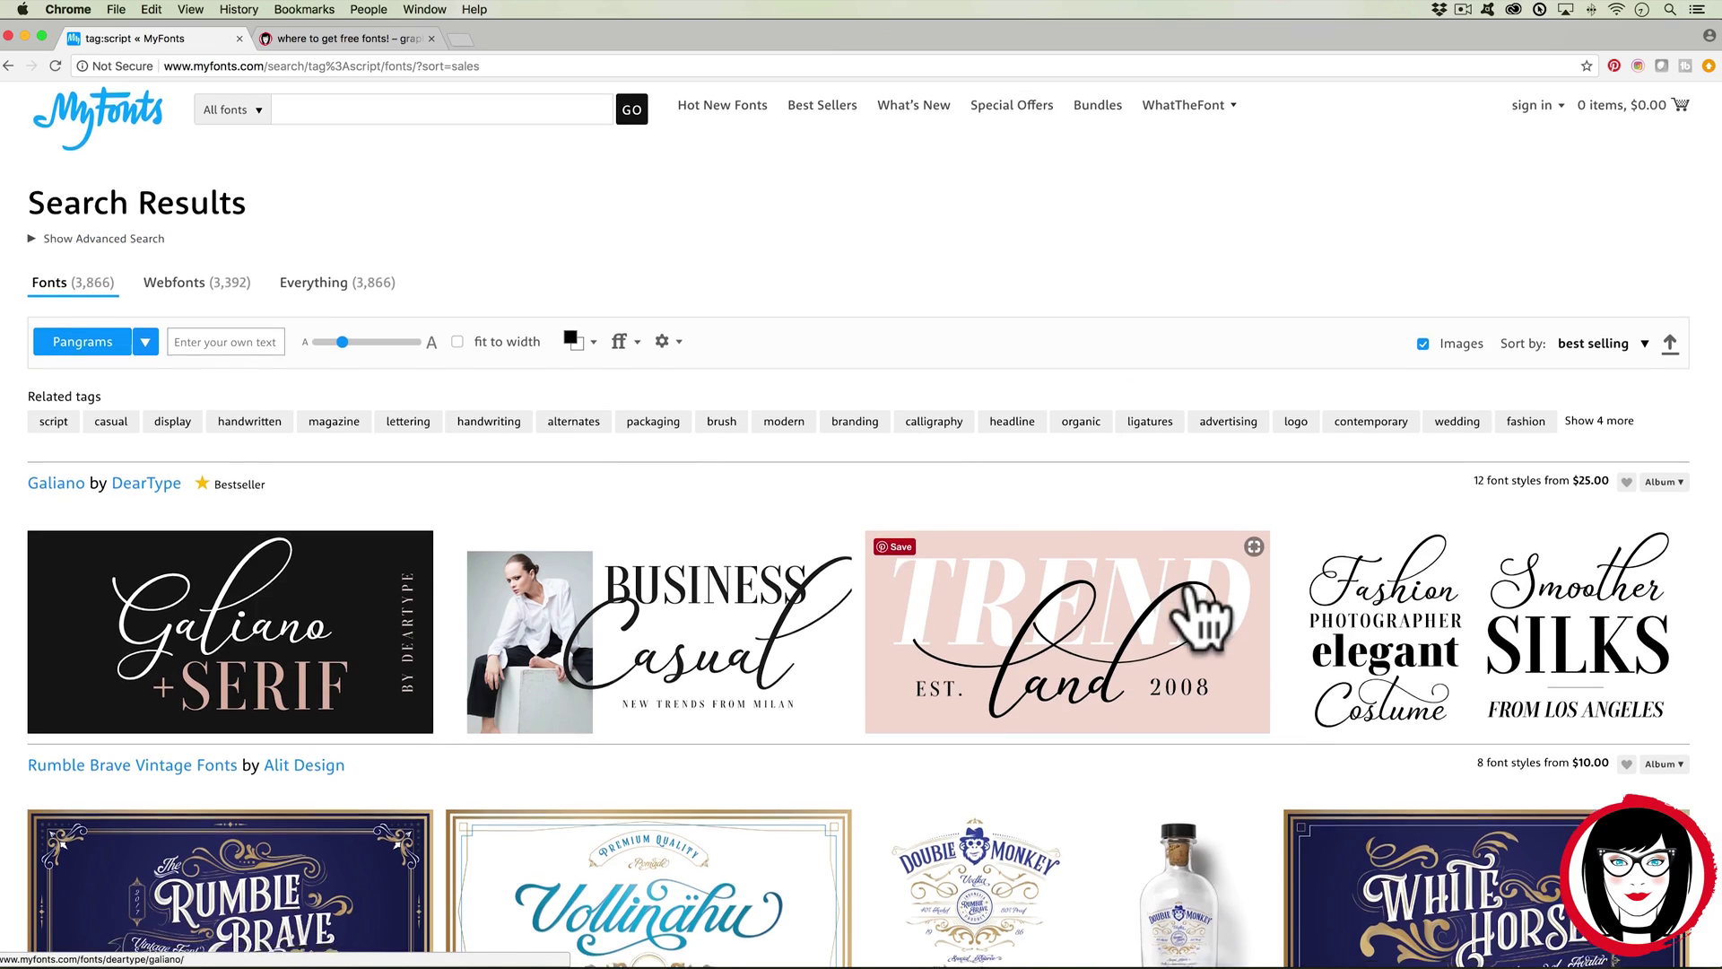
scroll(1202, 610, down, 4)
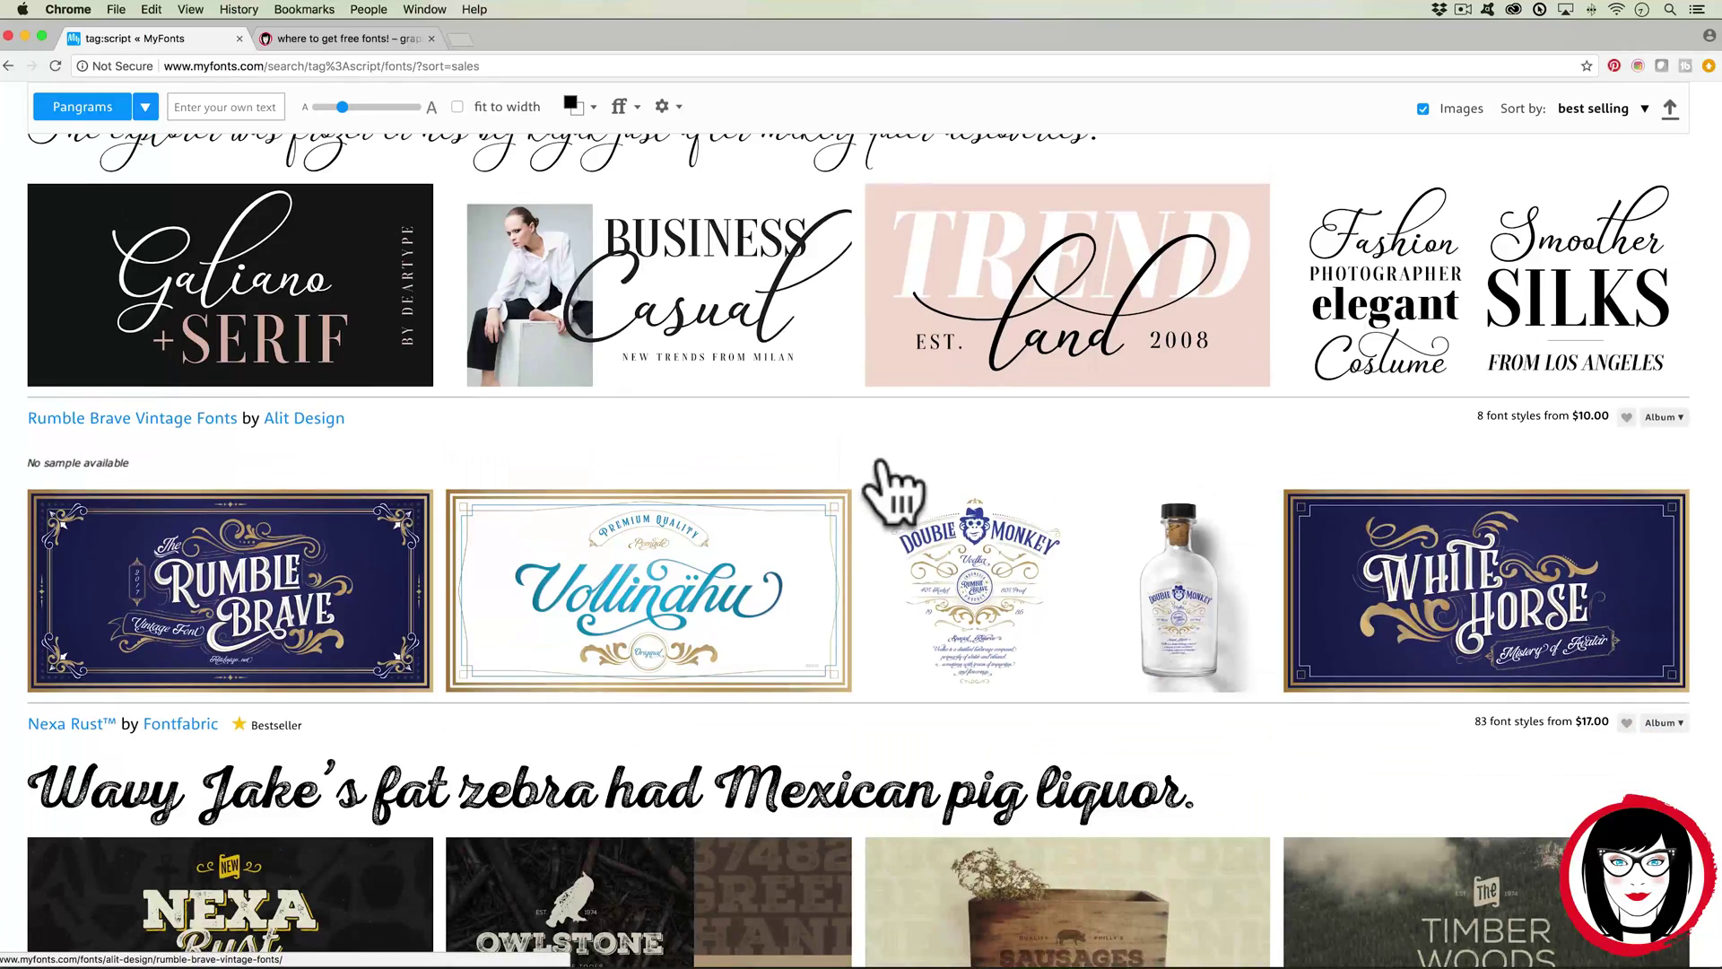
click(342, 39)
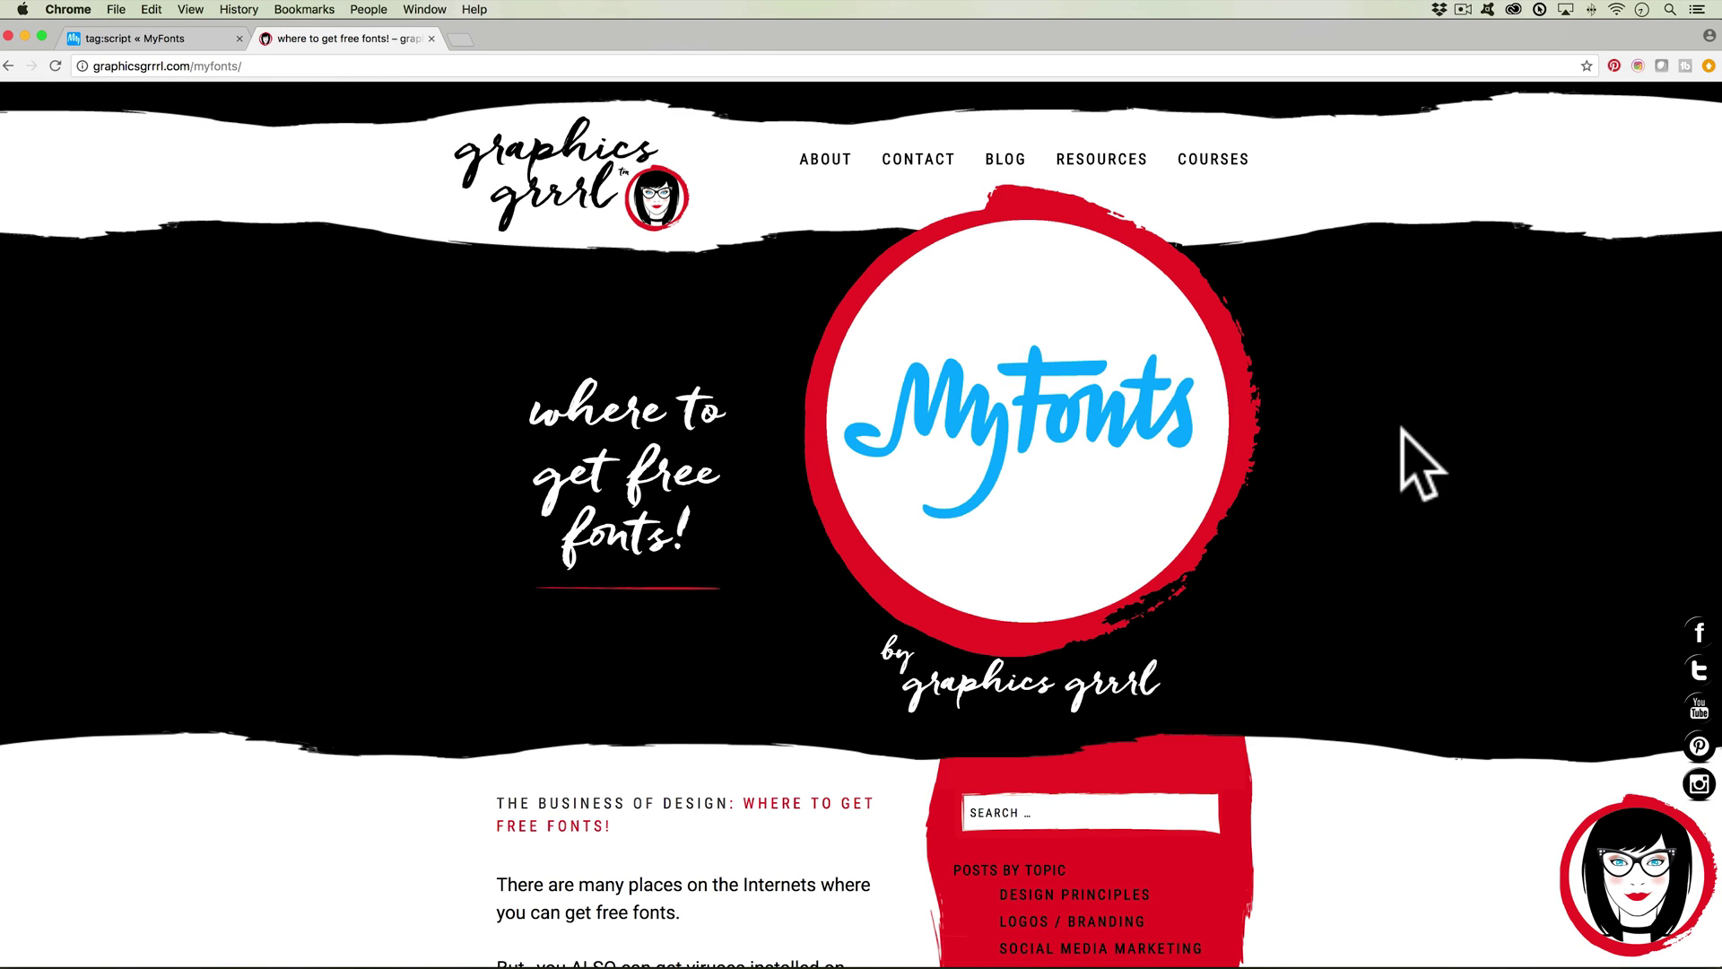
scroll(1435, 462, down, 3)
scroll(1428, 432, down, 10)
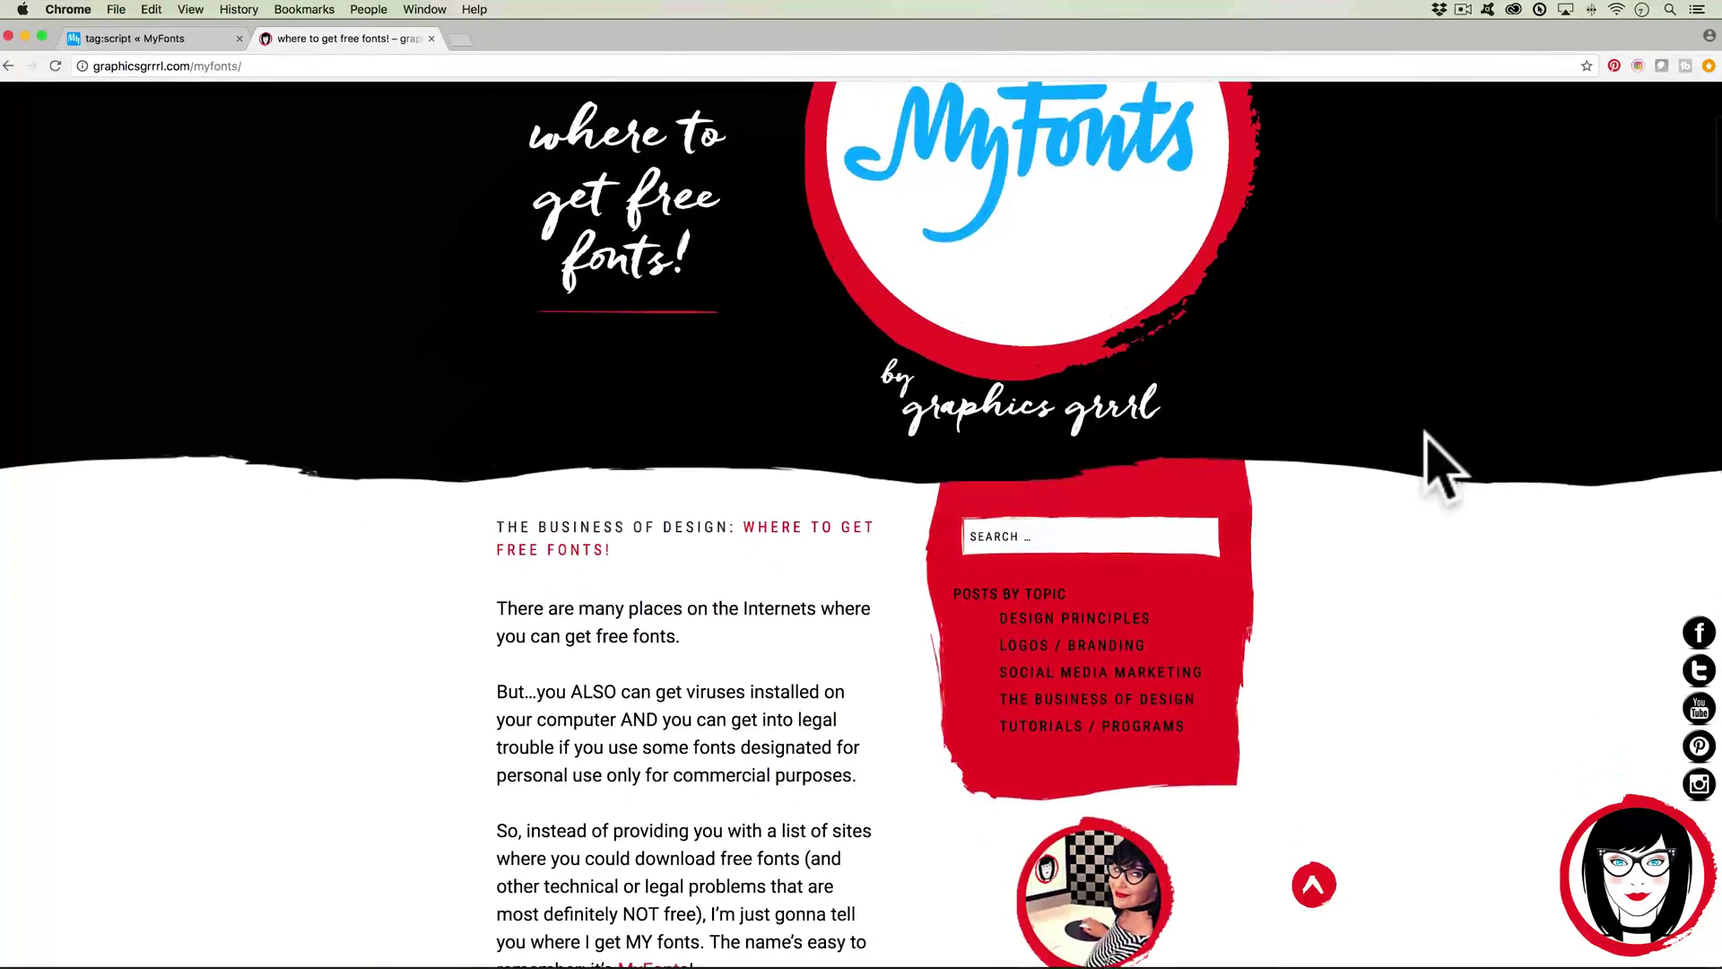
scroll(1439, 466, down, 15)
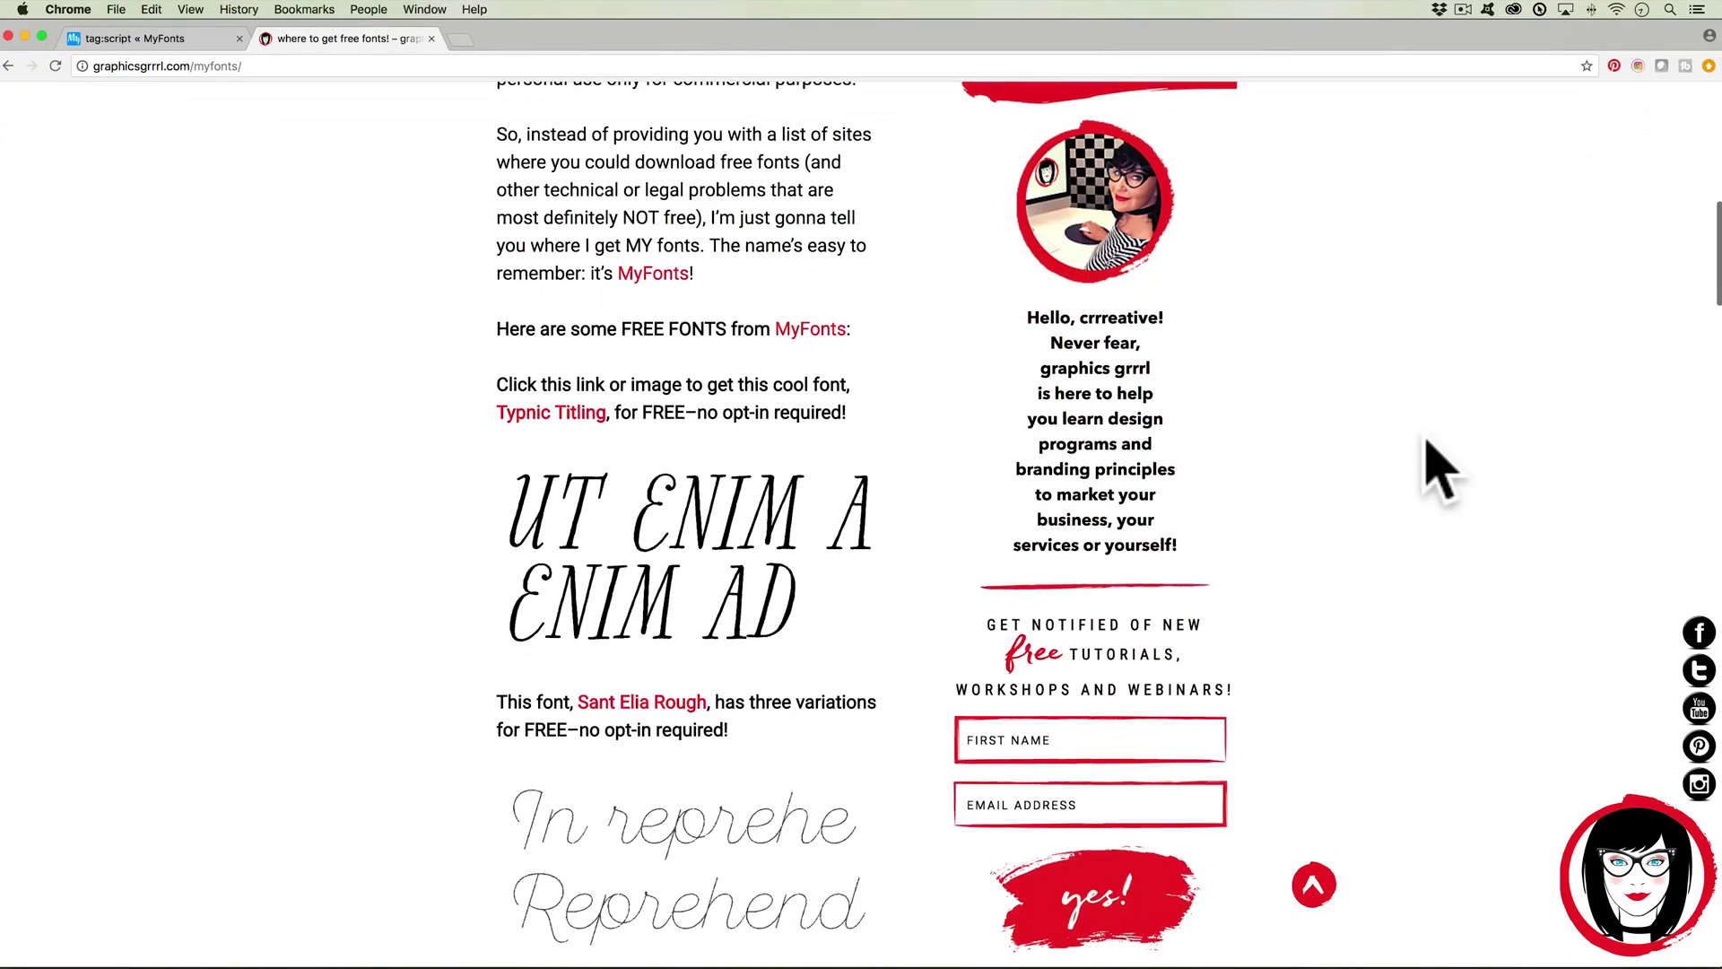
scroll(1440, 471, up, 20)
scroll(1439, 471, down, 1)
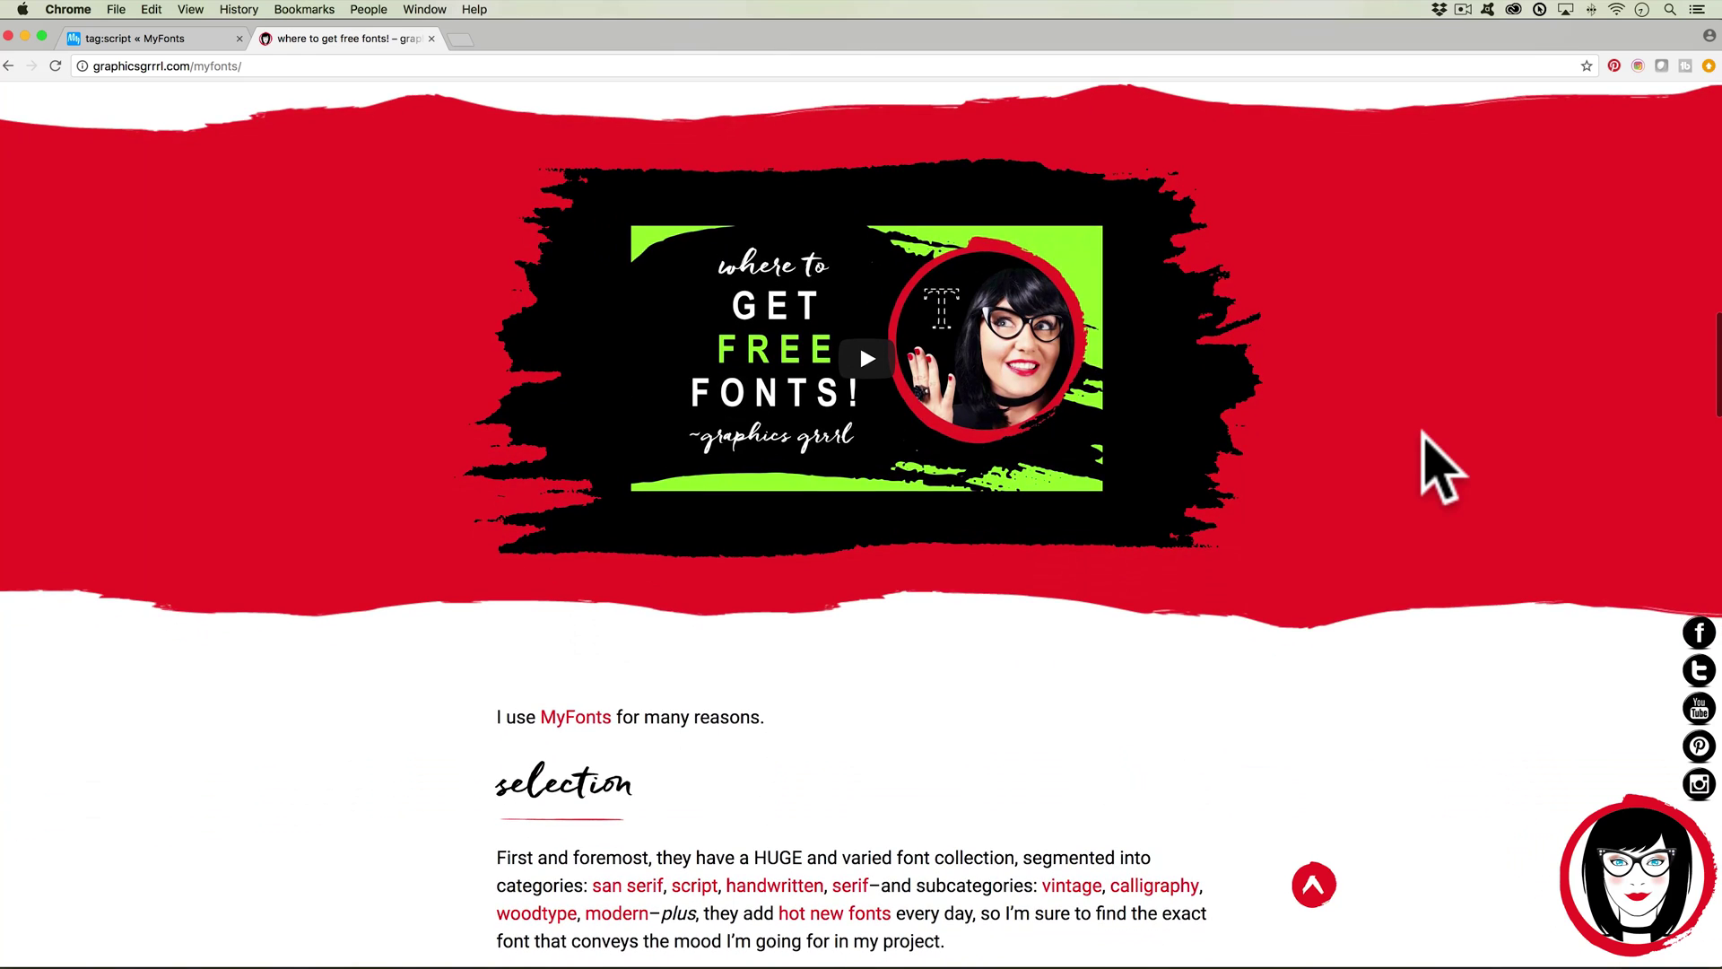
scroll(1425, 433, down, 1)
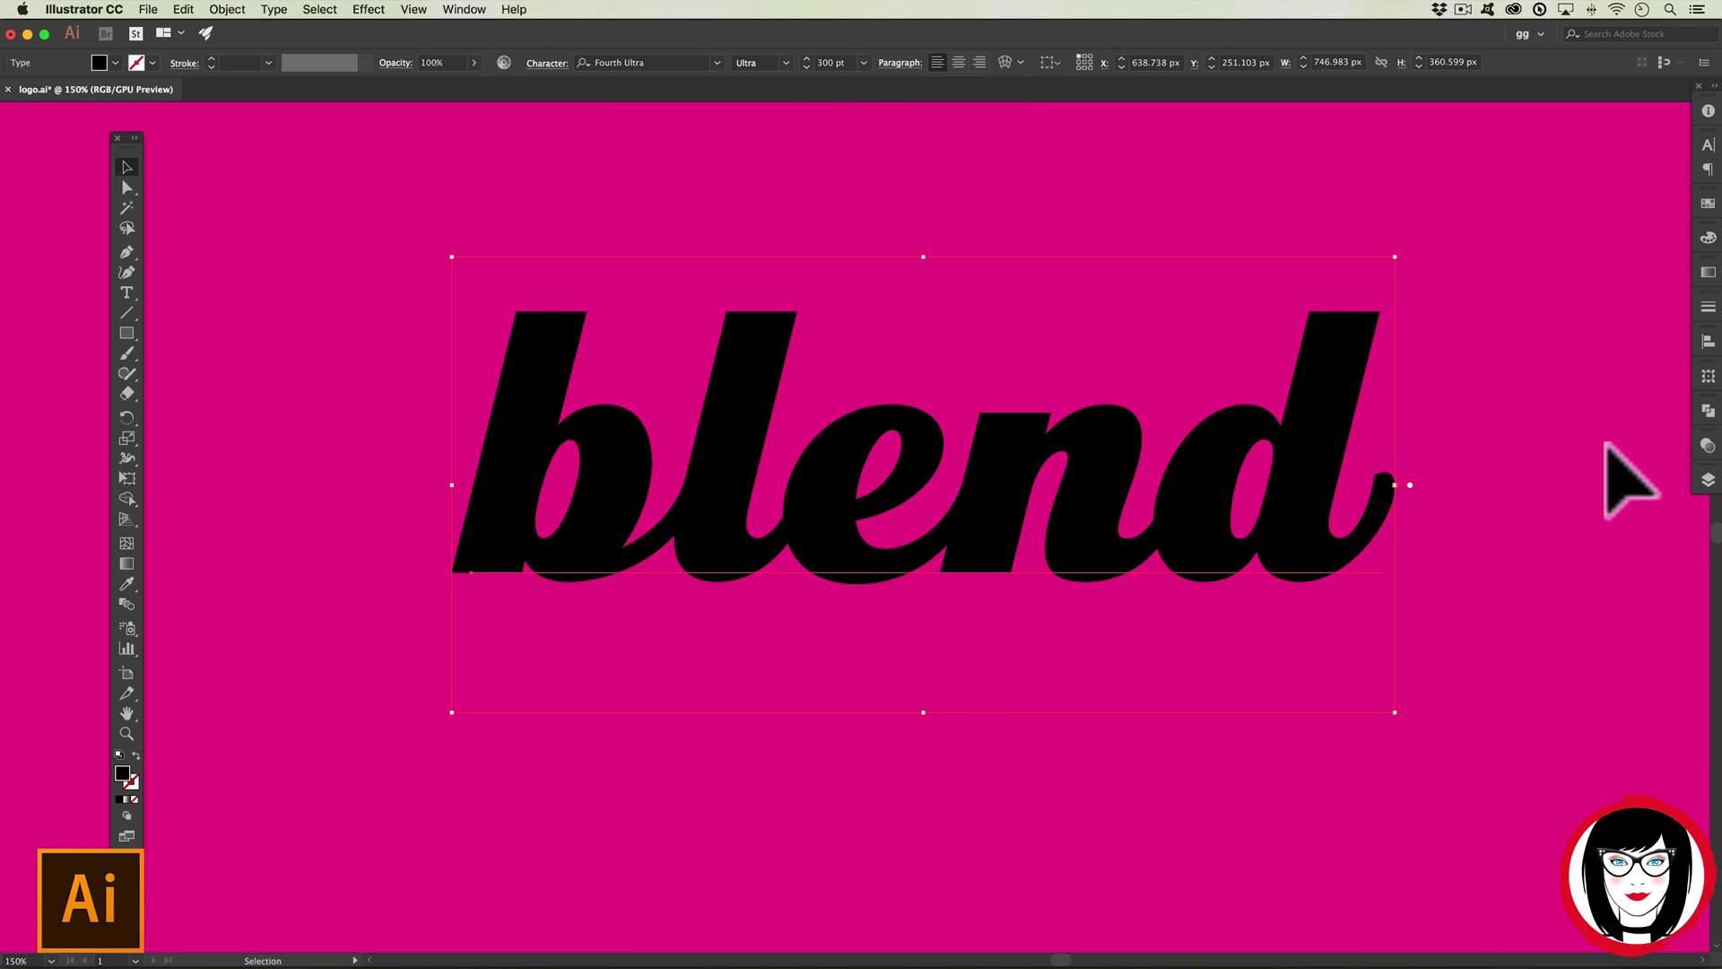
- Reposition the 'blend' text right of centre and reselect it
drag(904, 395, 912, 376)
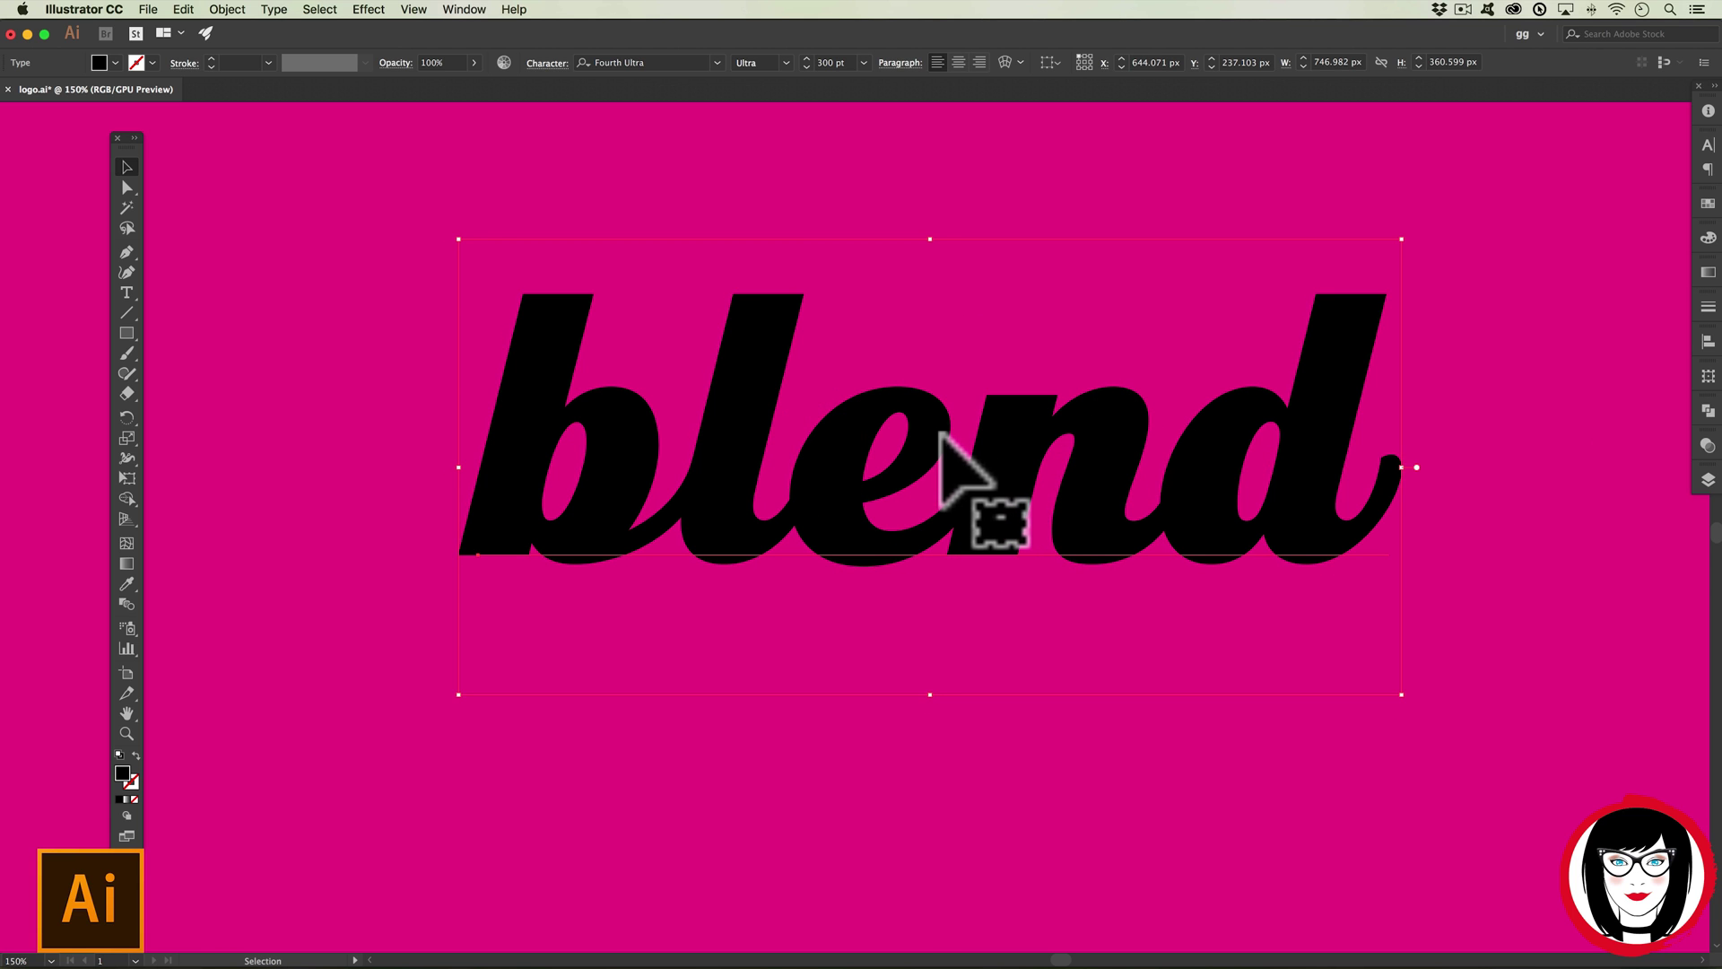
drag(940, 435, 673, 508)
click(973, 661)
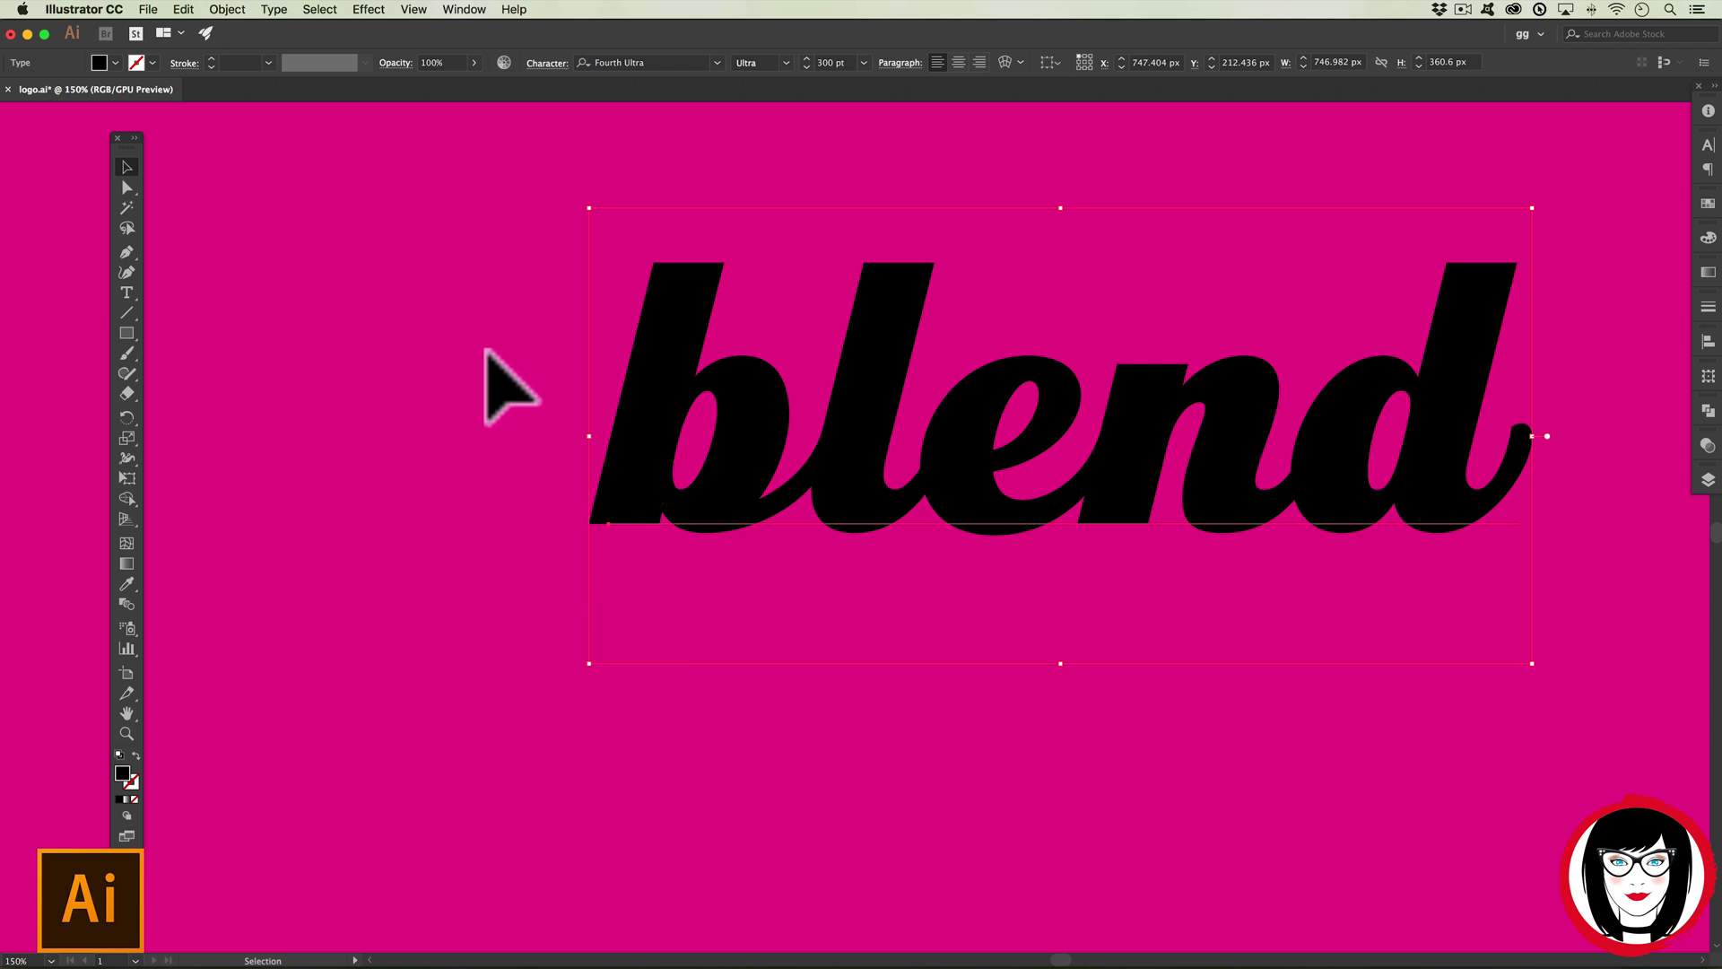
click(531, 533)
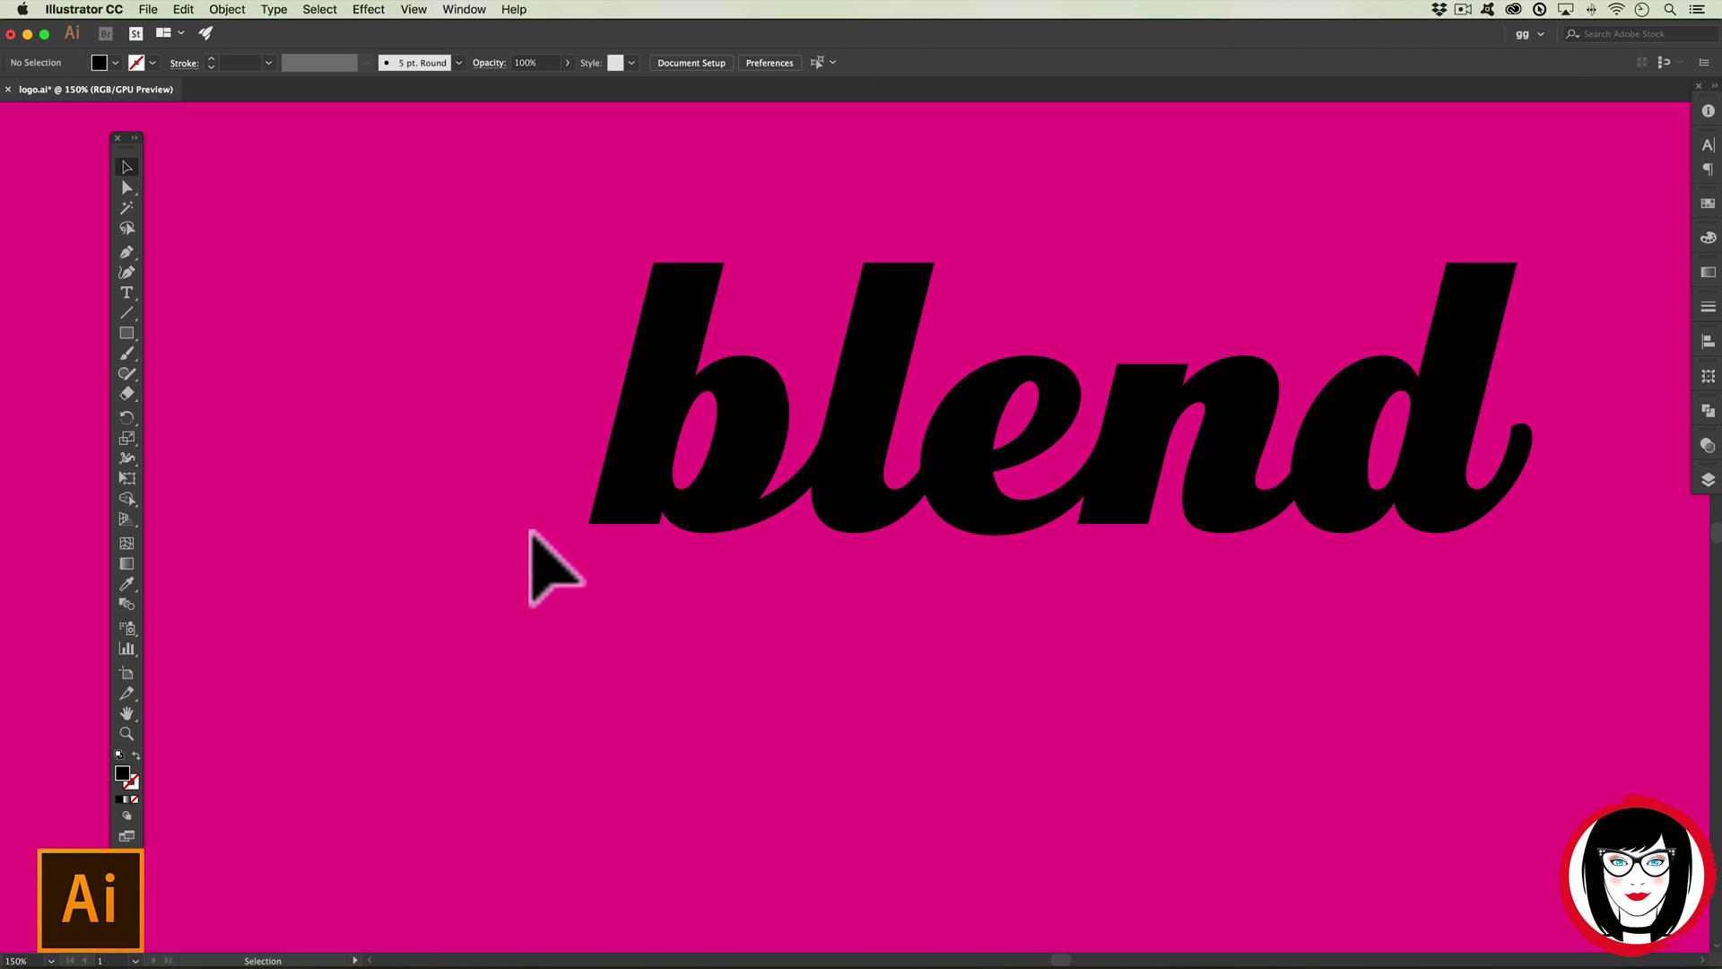
key(super+a)
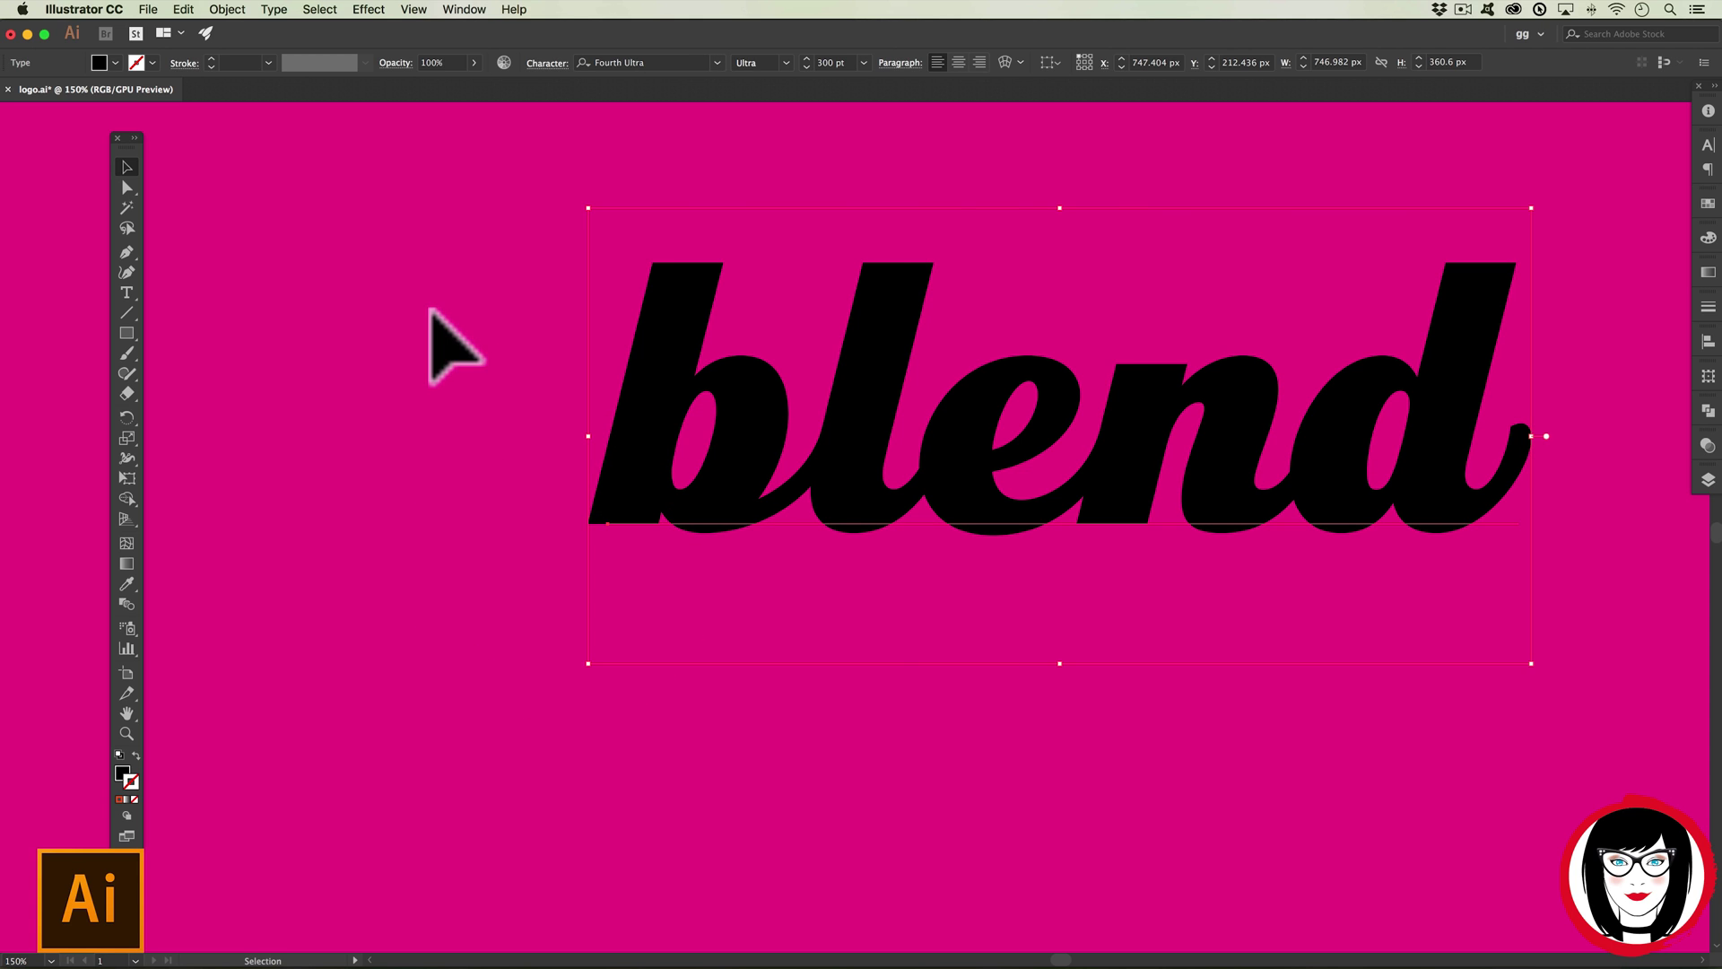
- Fill the 'blend' text with white and copy it to the clipboard
click(116, 62)
click(34, 91)
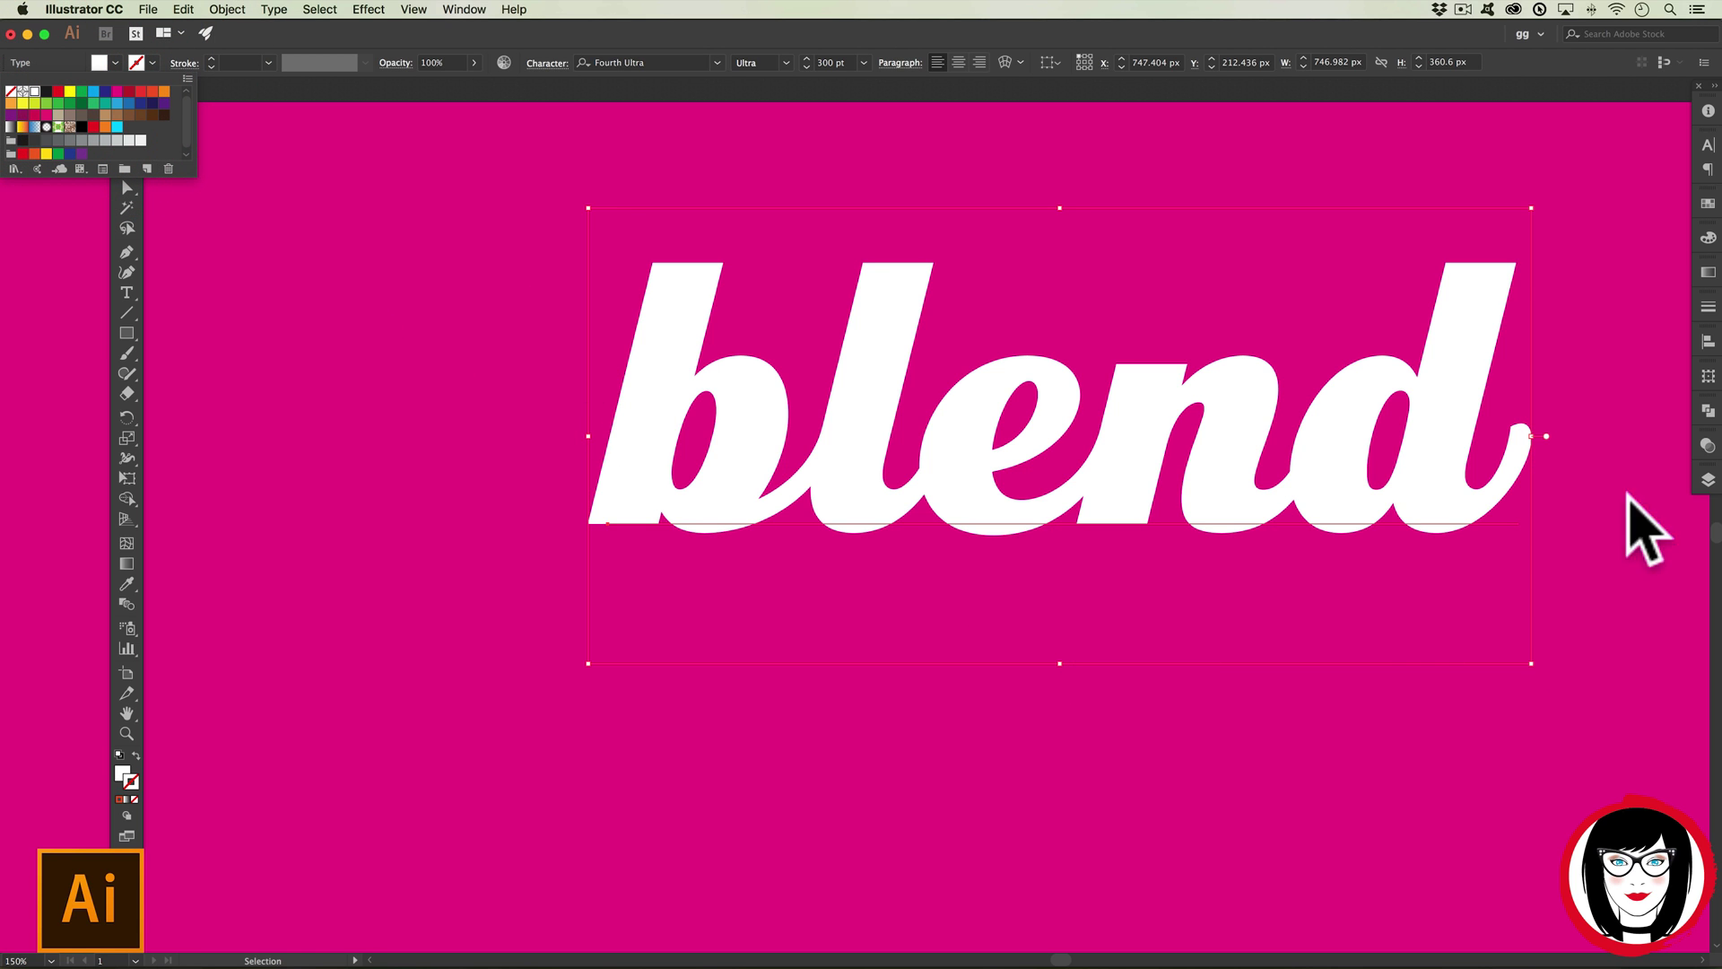
key(super+c)
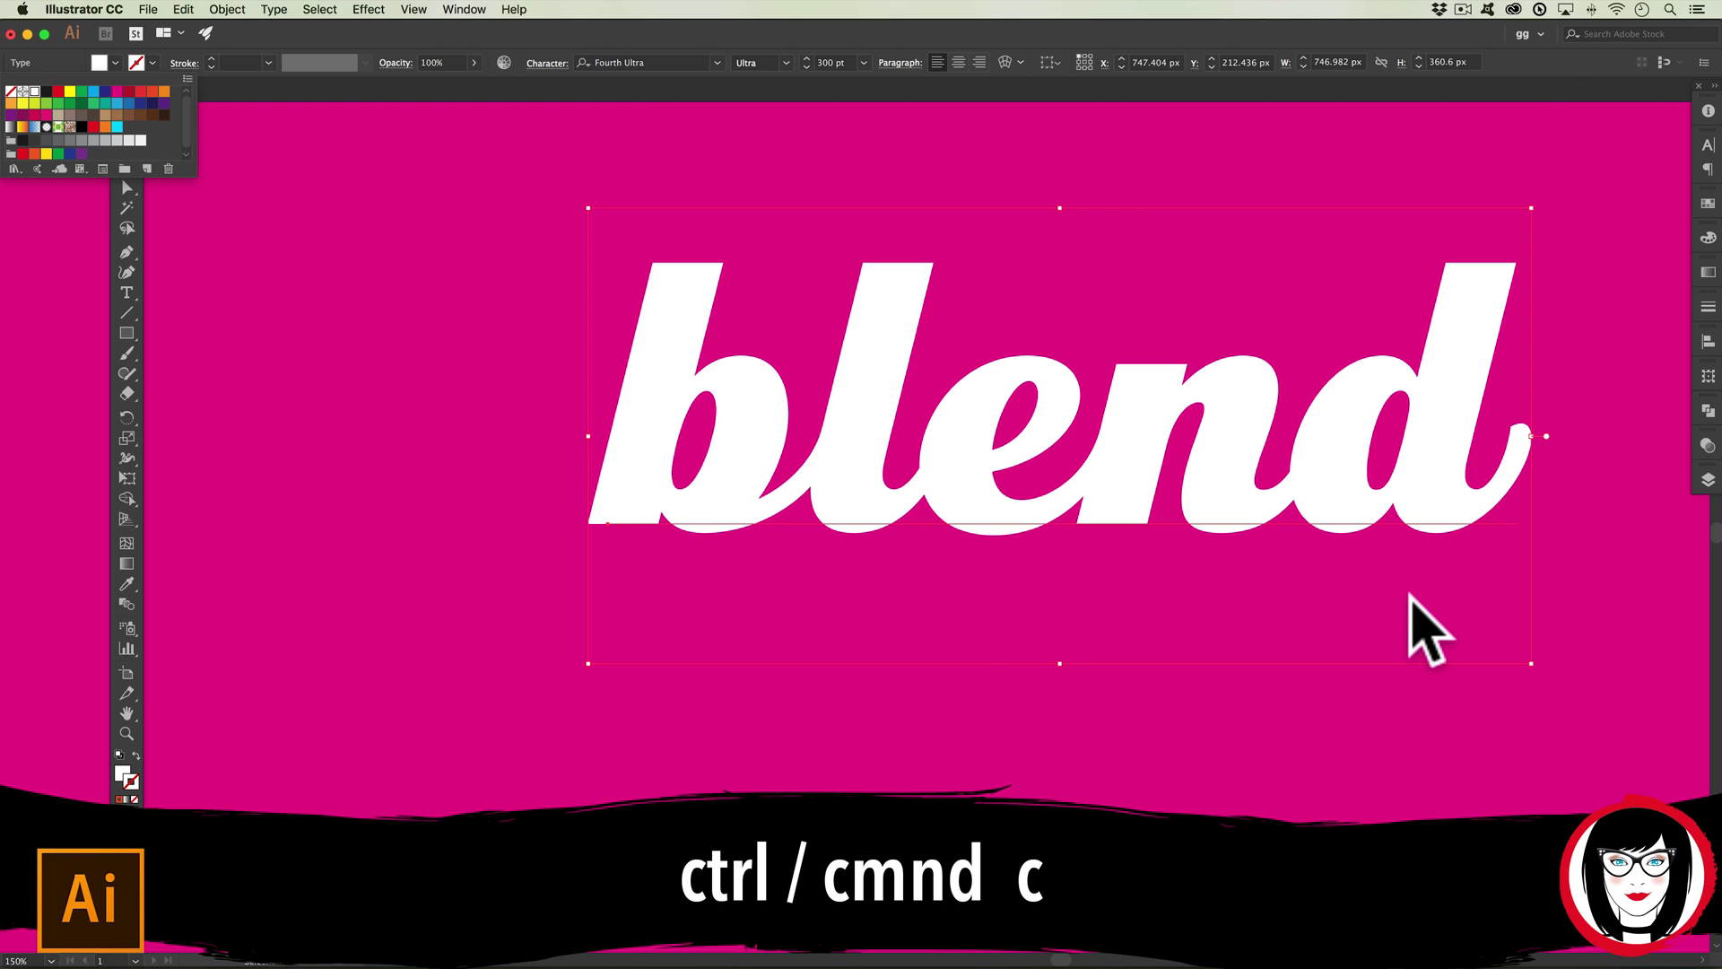
click(1411, 595)
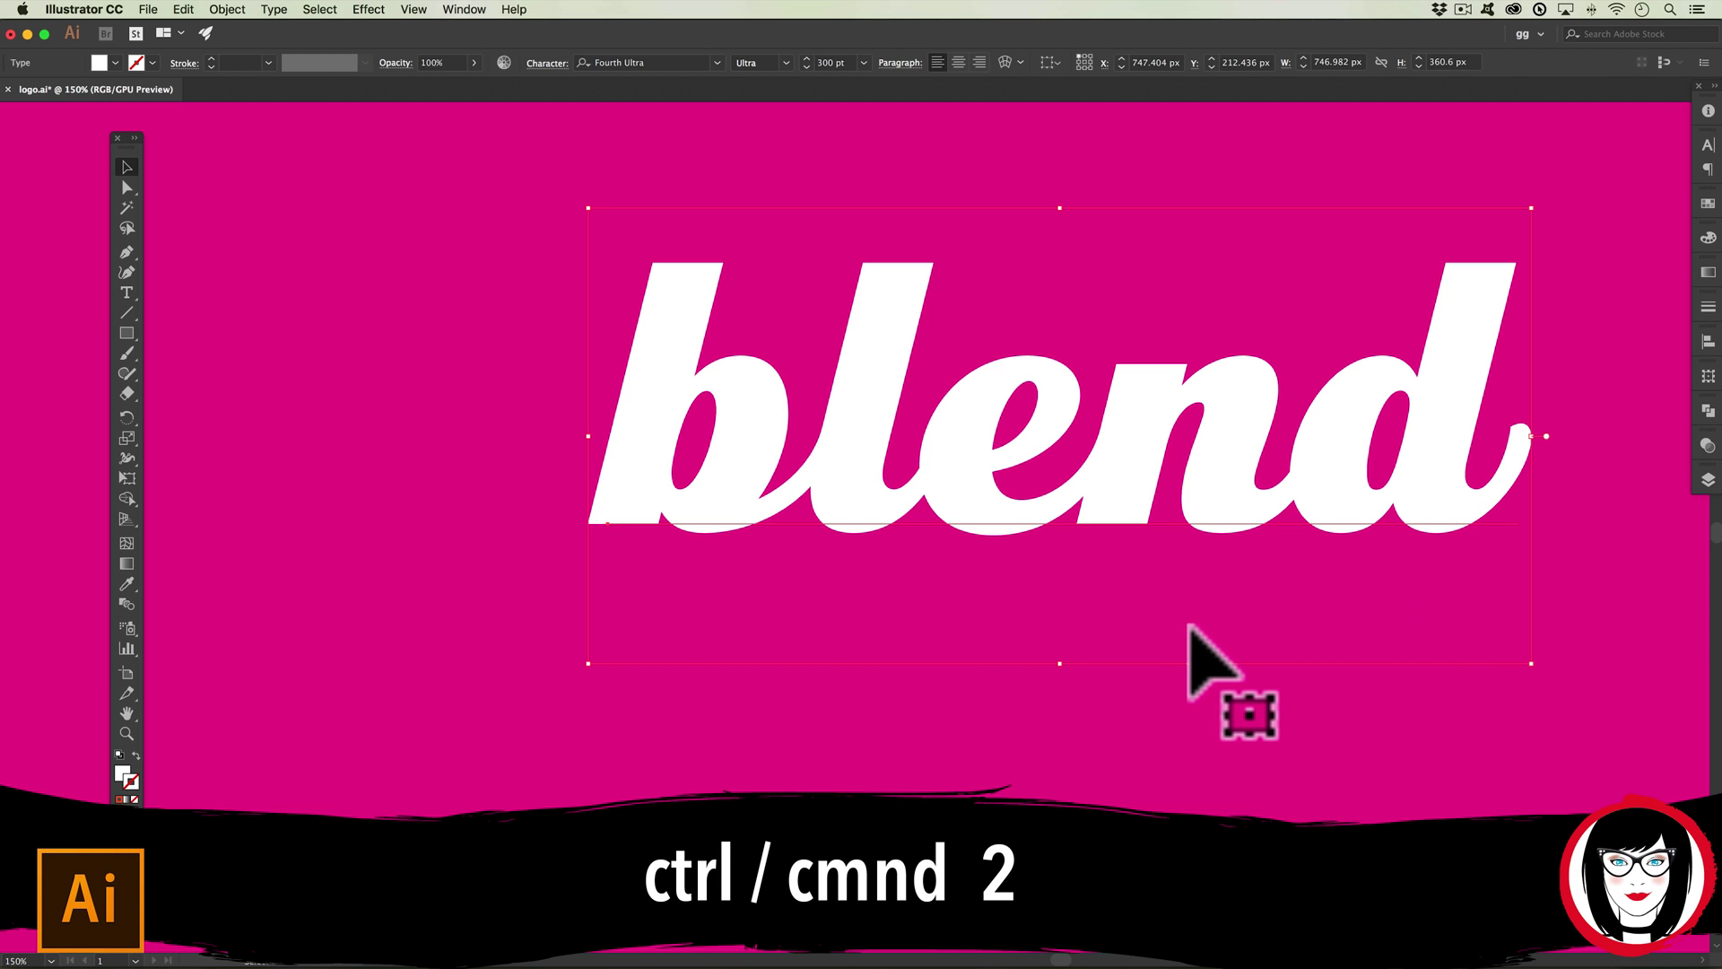
- Lock the white text with Object > Lock > Selection and check the Layers panel
click(226, 9)
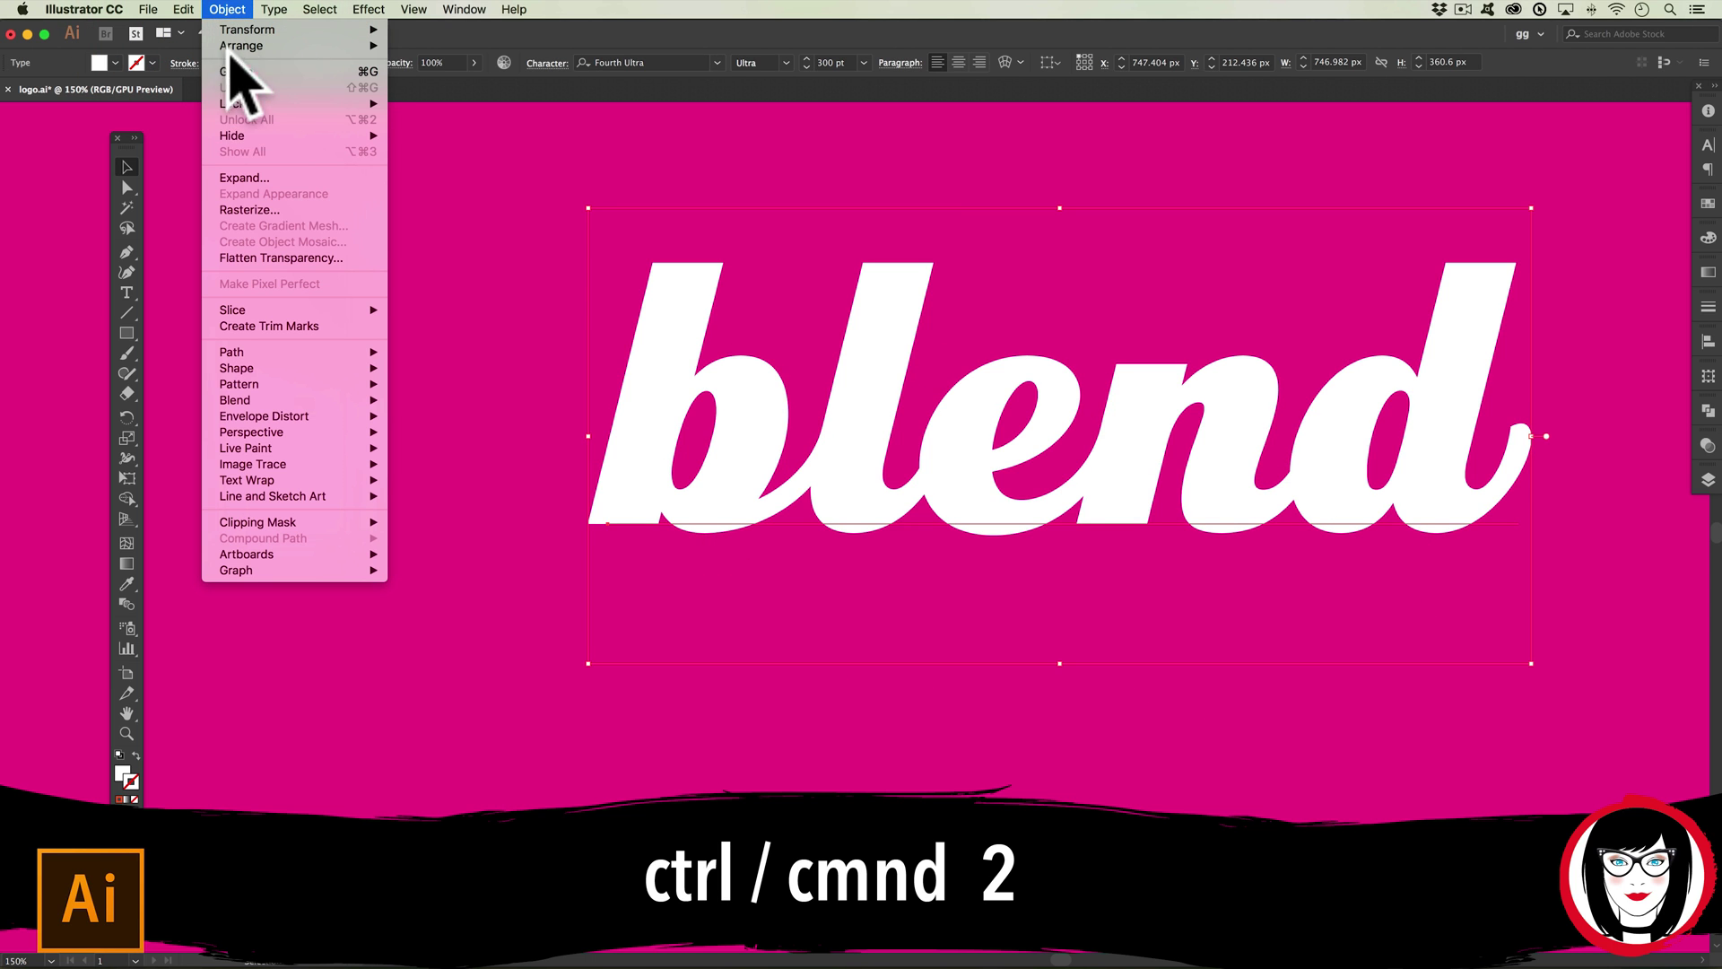
mouse_move(239, 106)
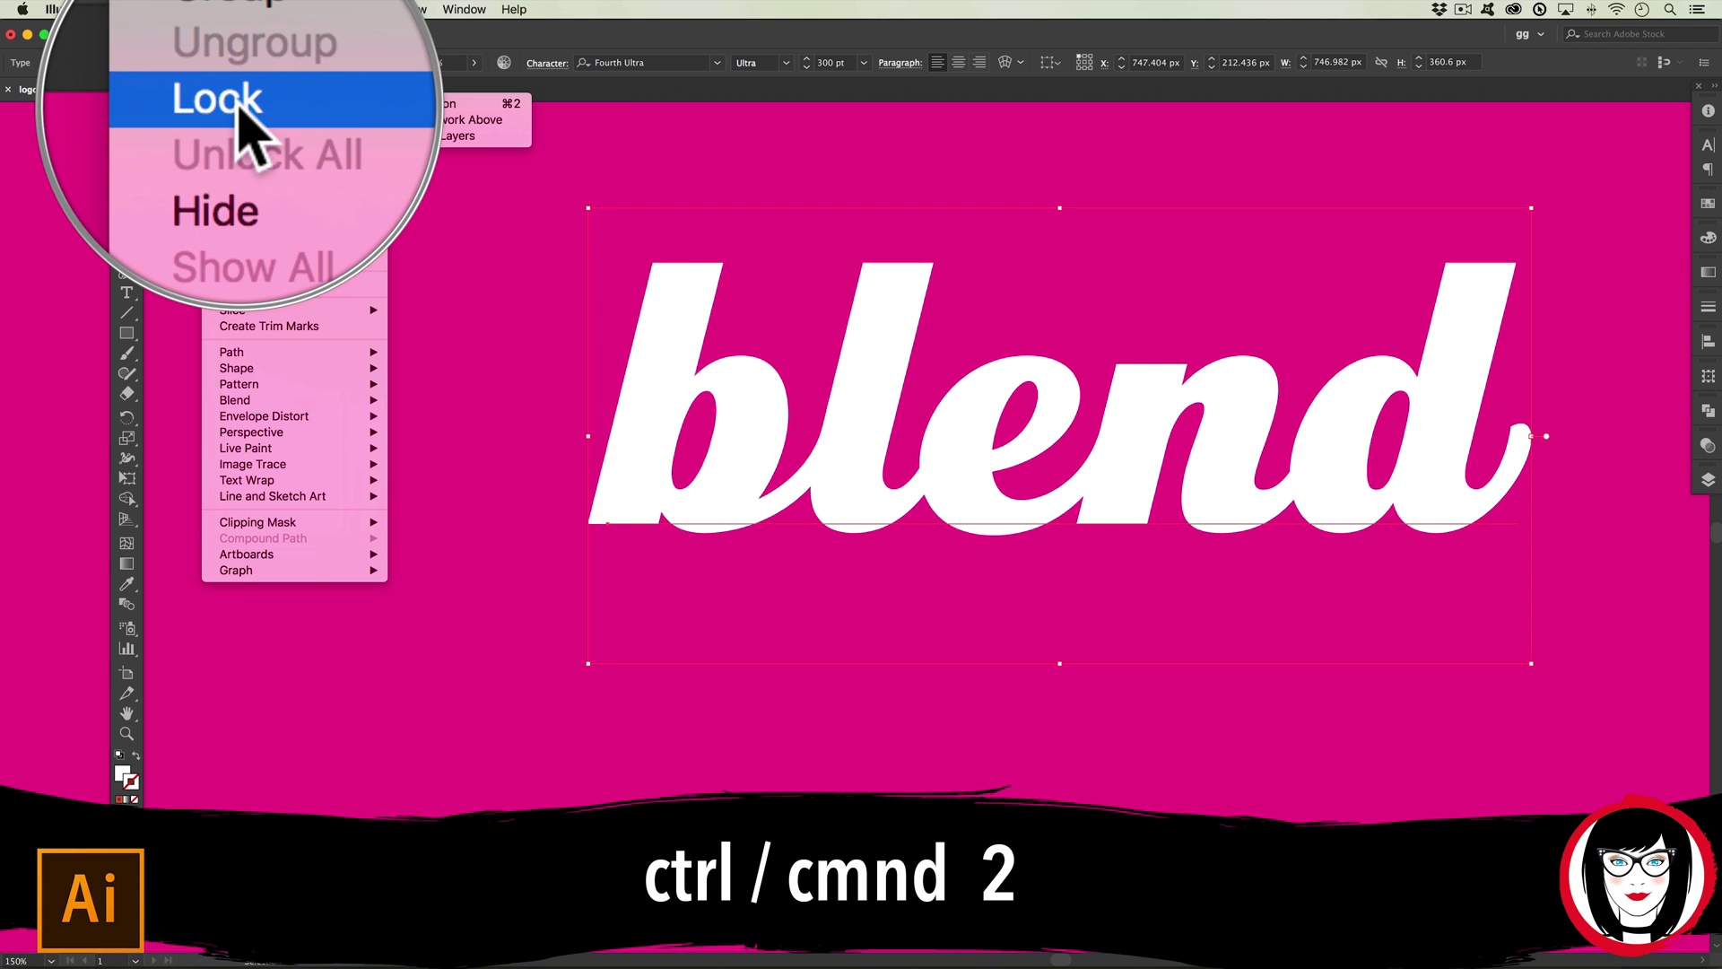
click(431, 104)
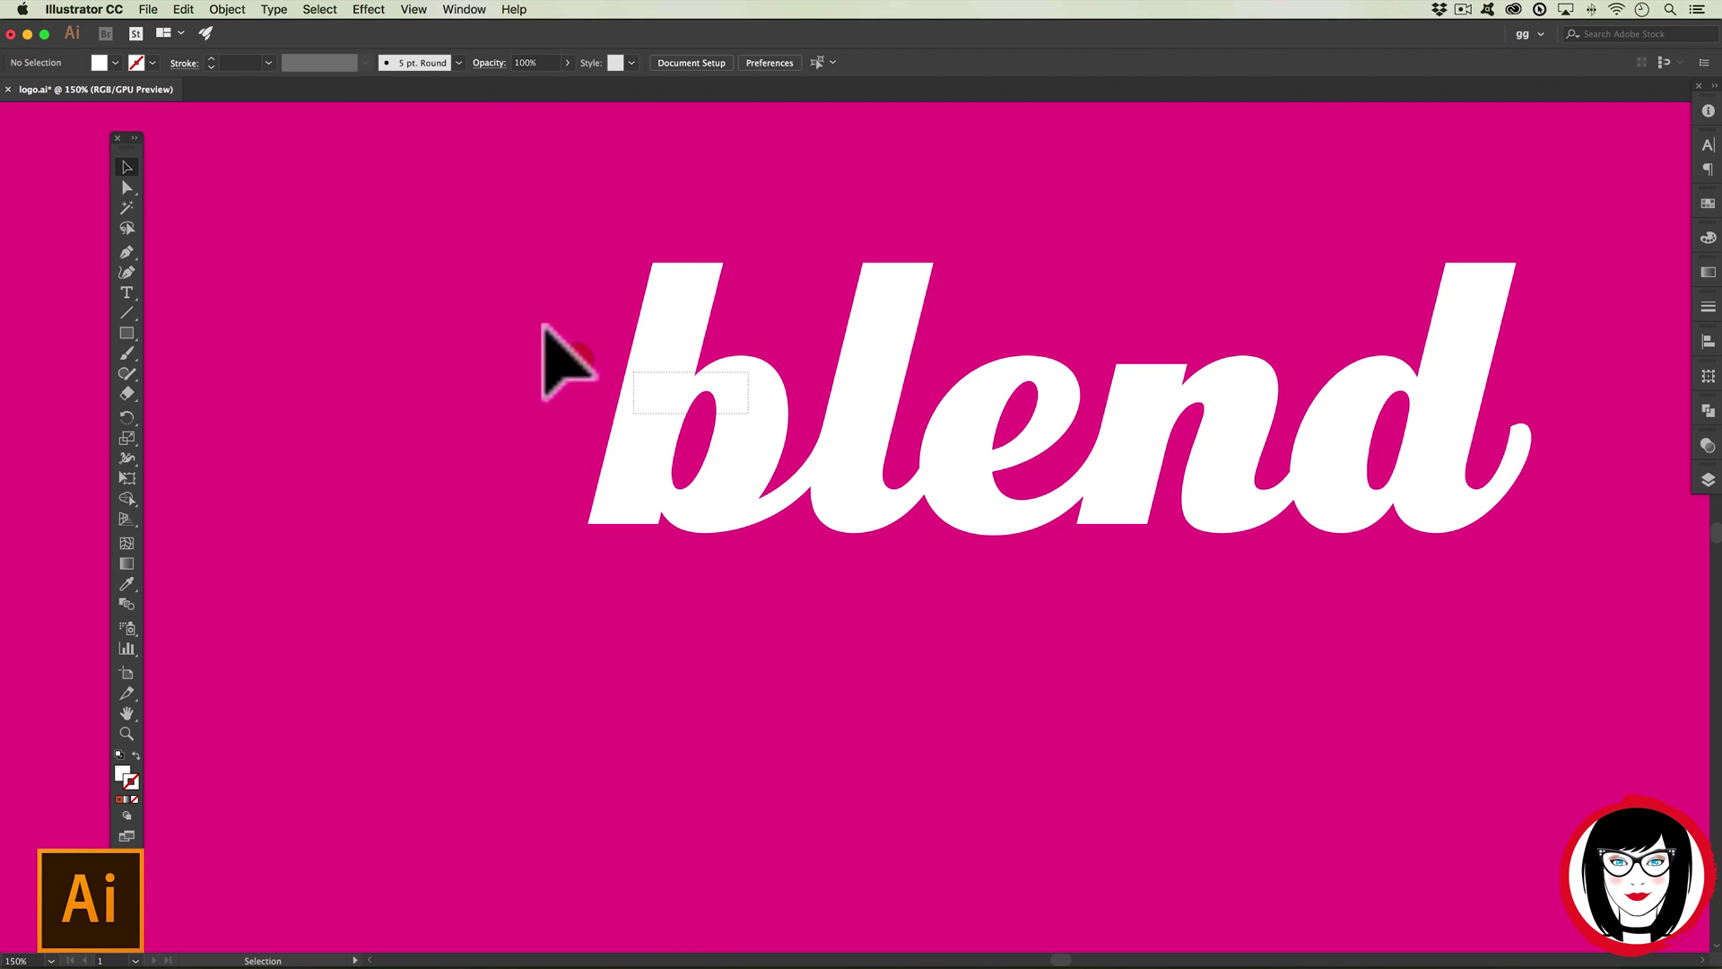
click(698, 535)
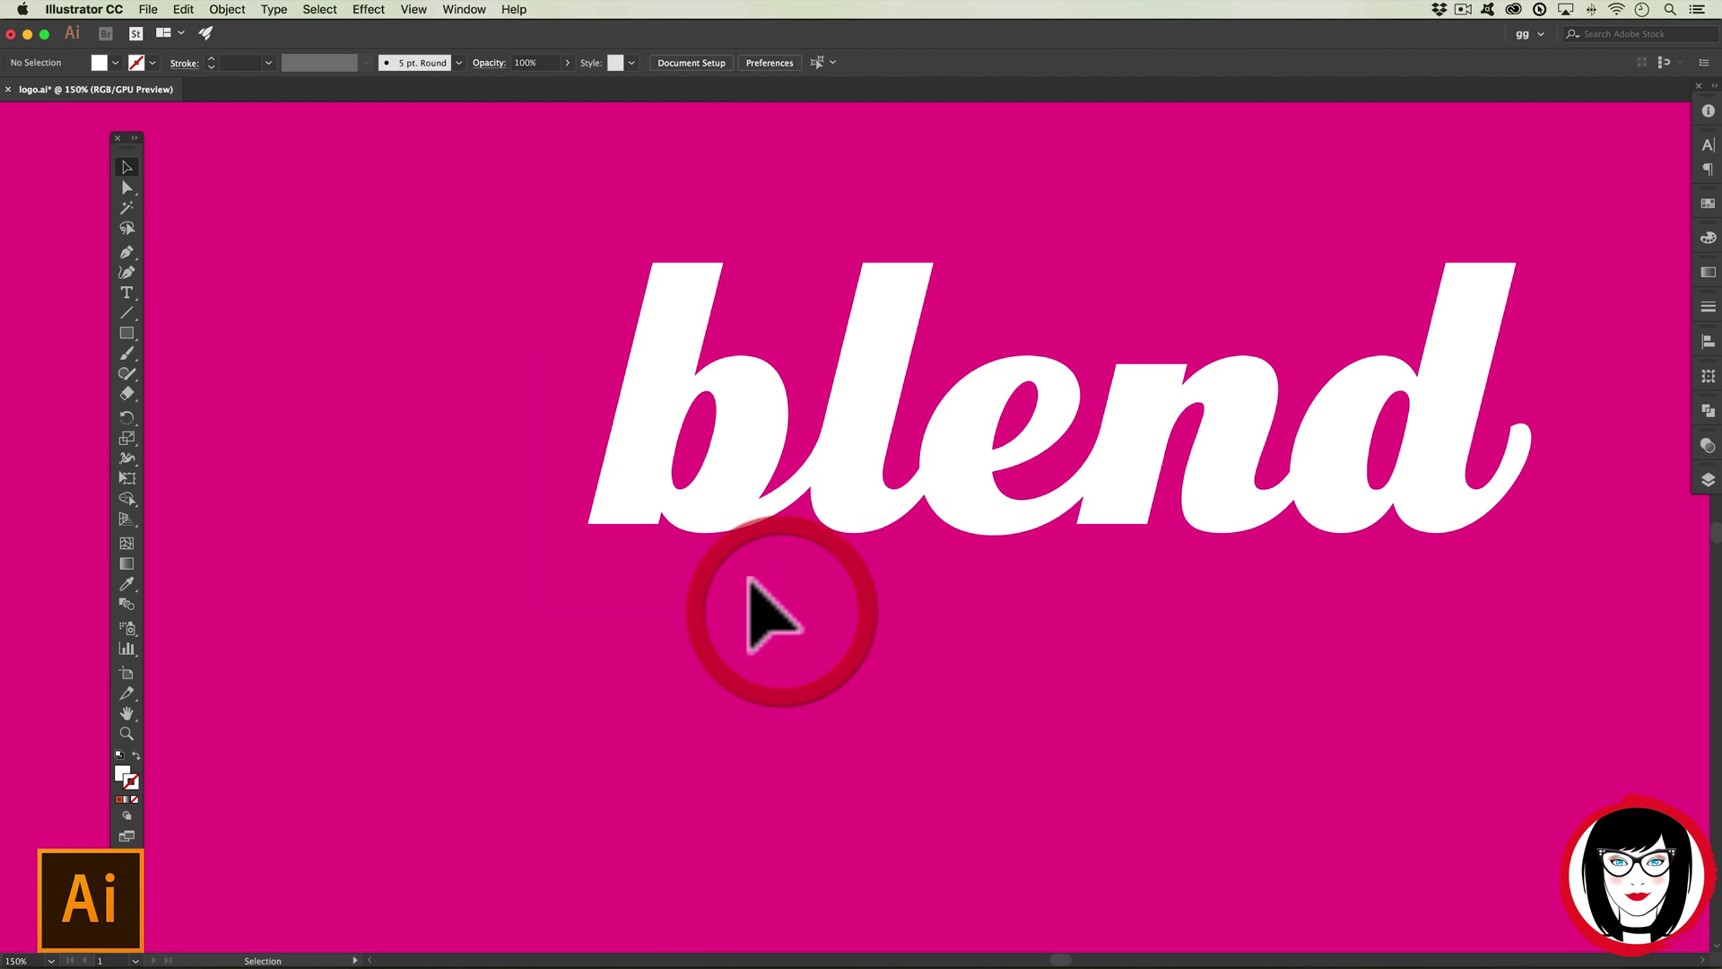
click(1707, 484)
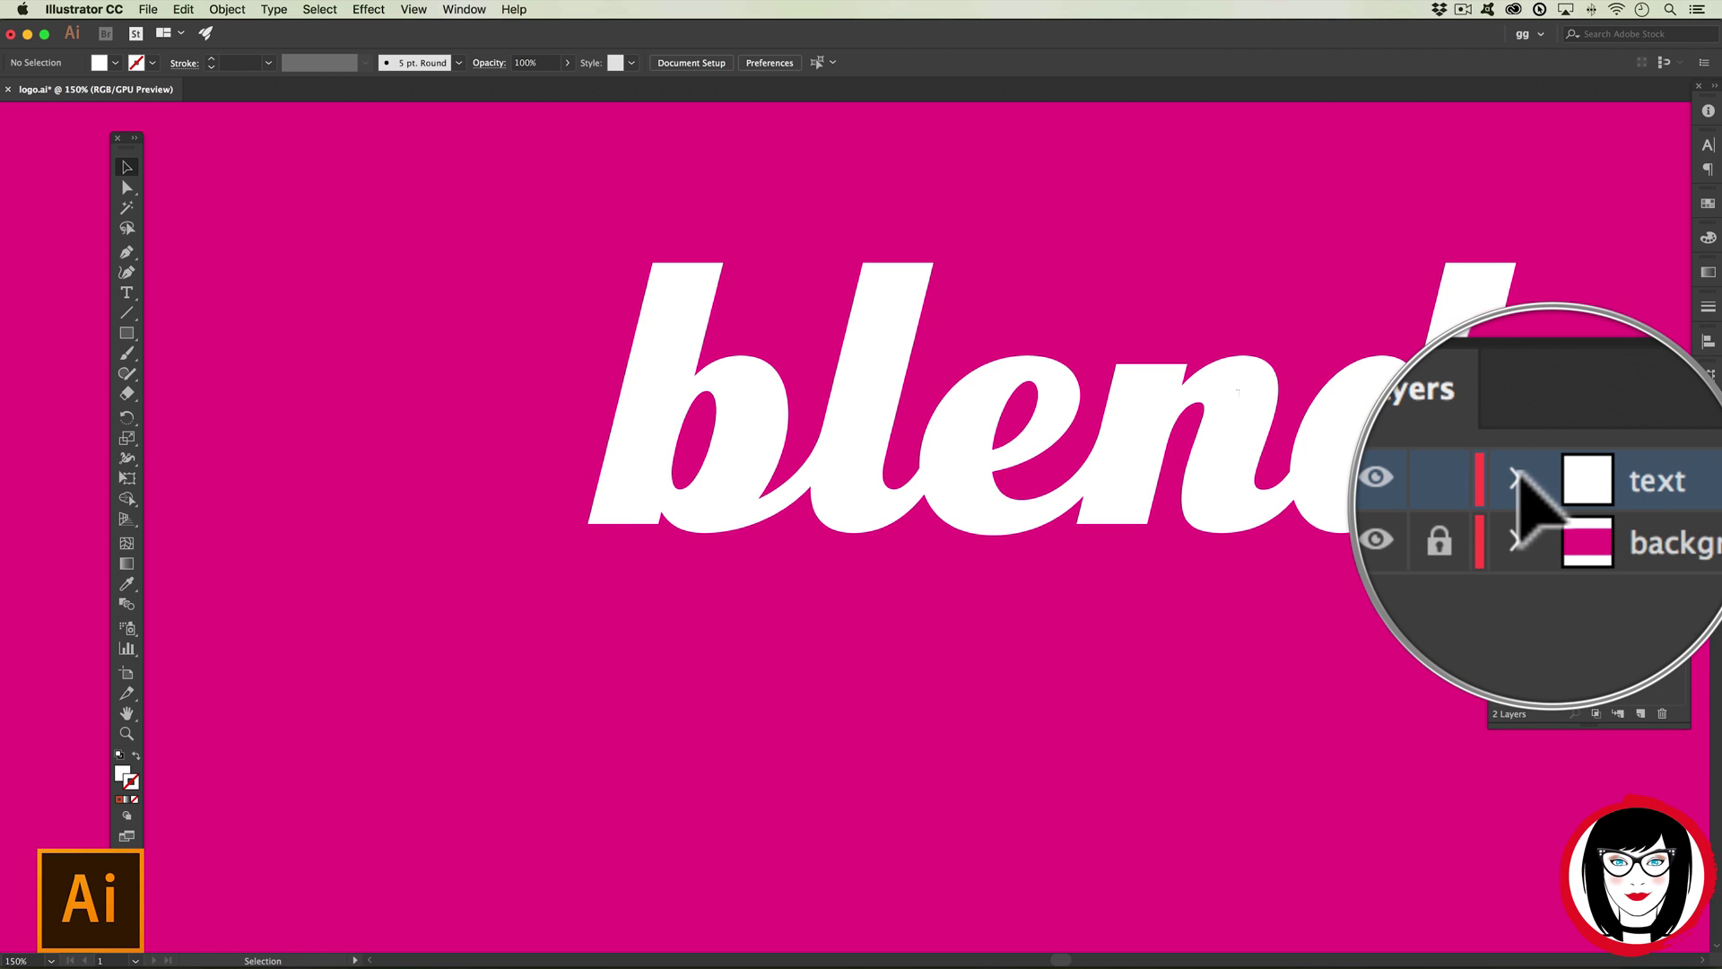
click(1213, 623)
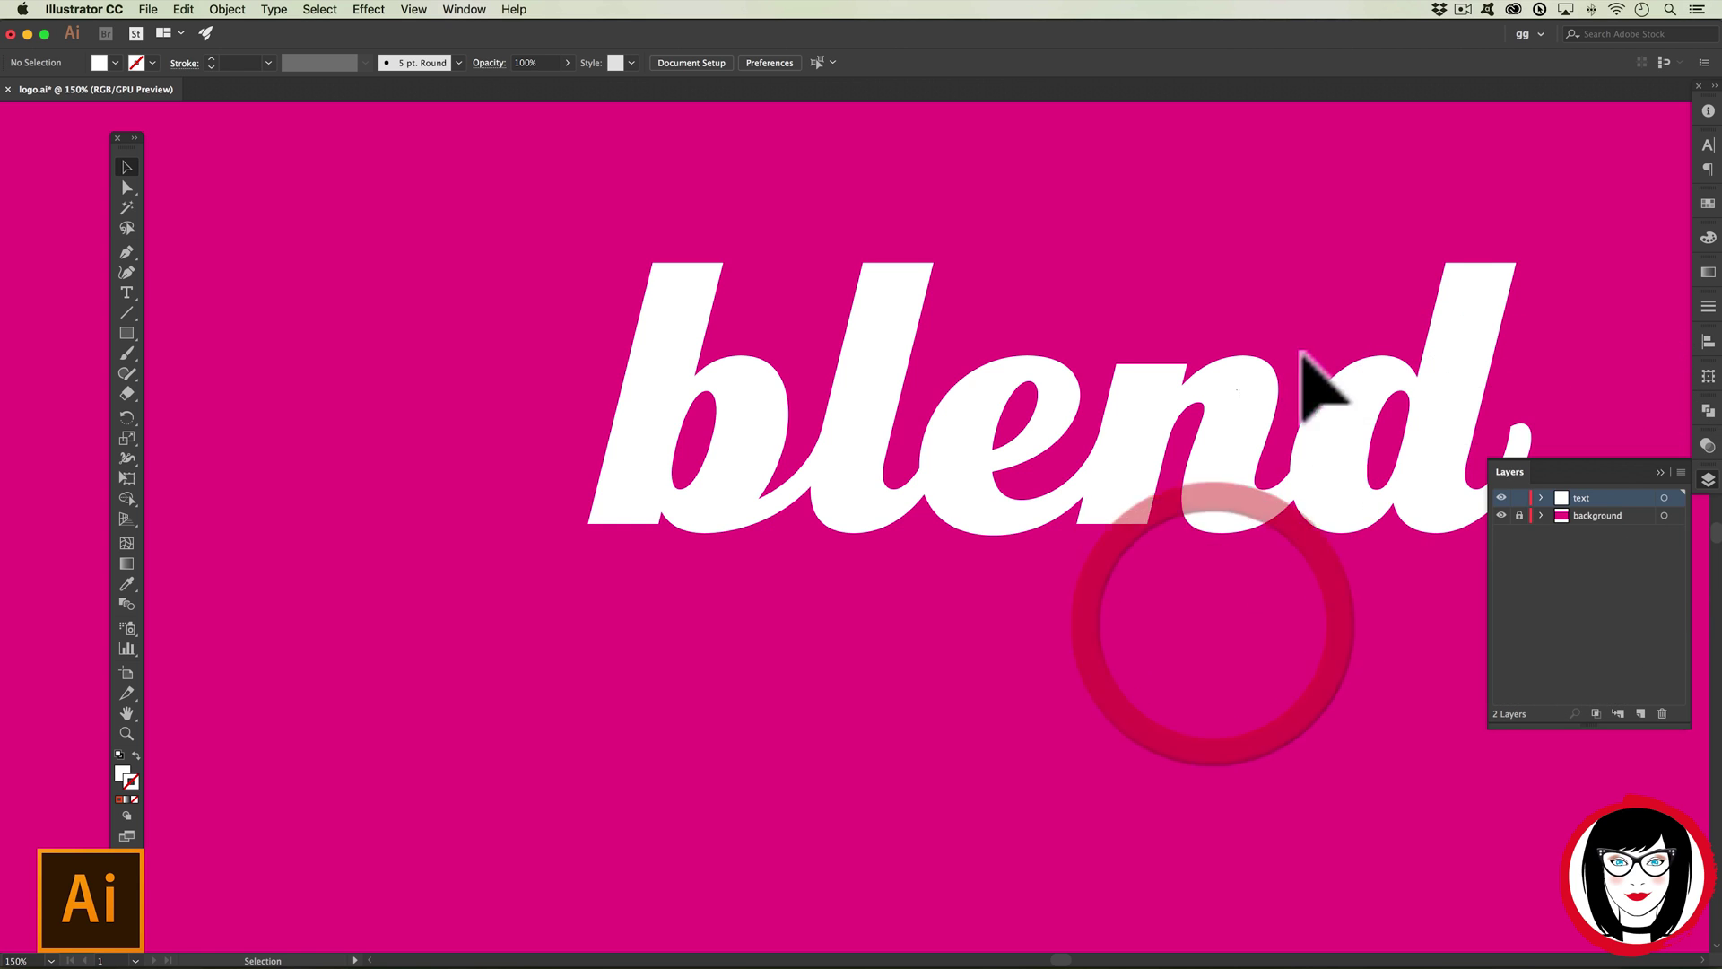
click(1510, 471)
click(1166, 552)
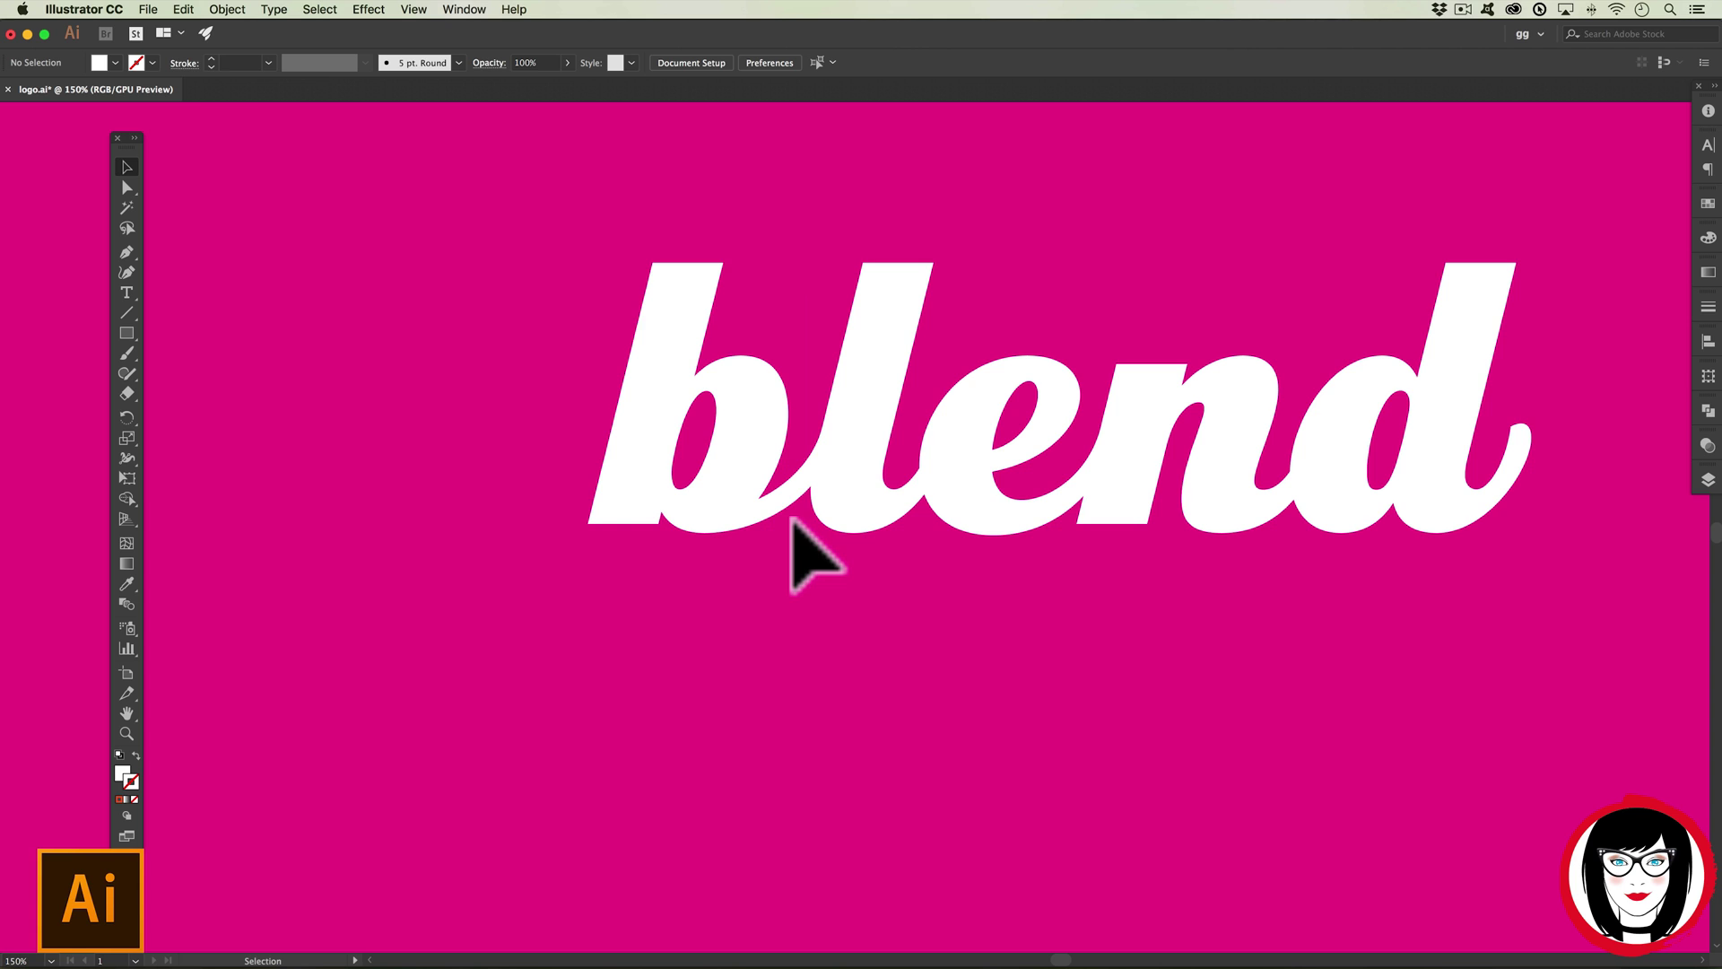
- Paste a copy of 'blend' in back and nudge it down and left as a shadow
click(183, 9)
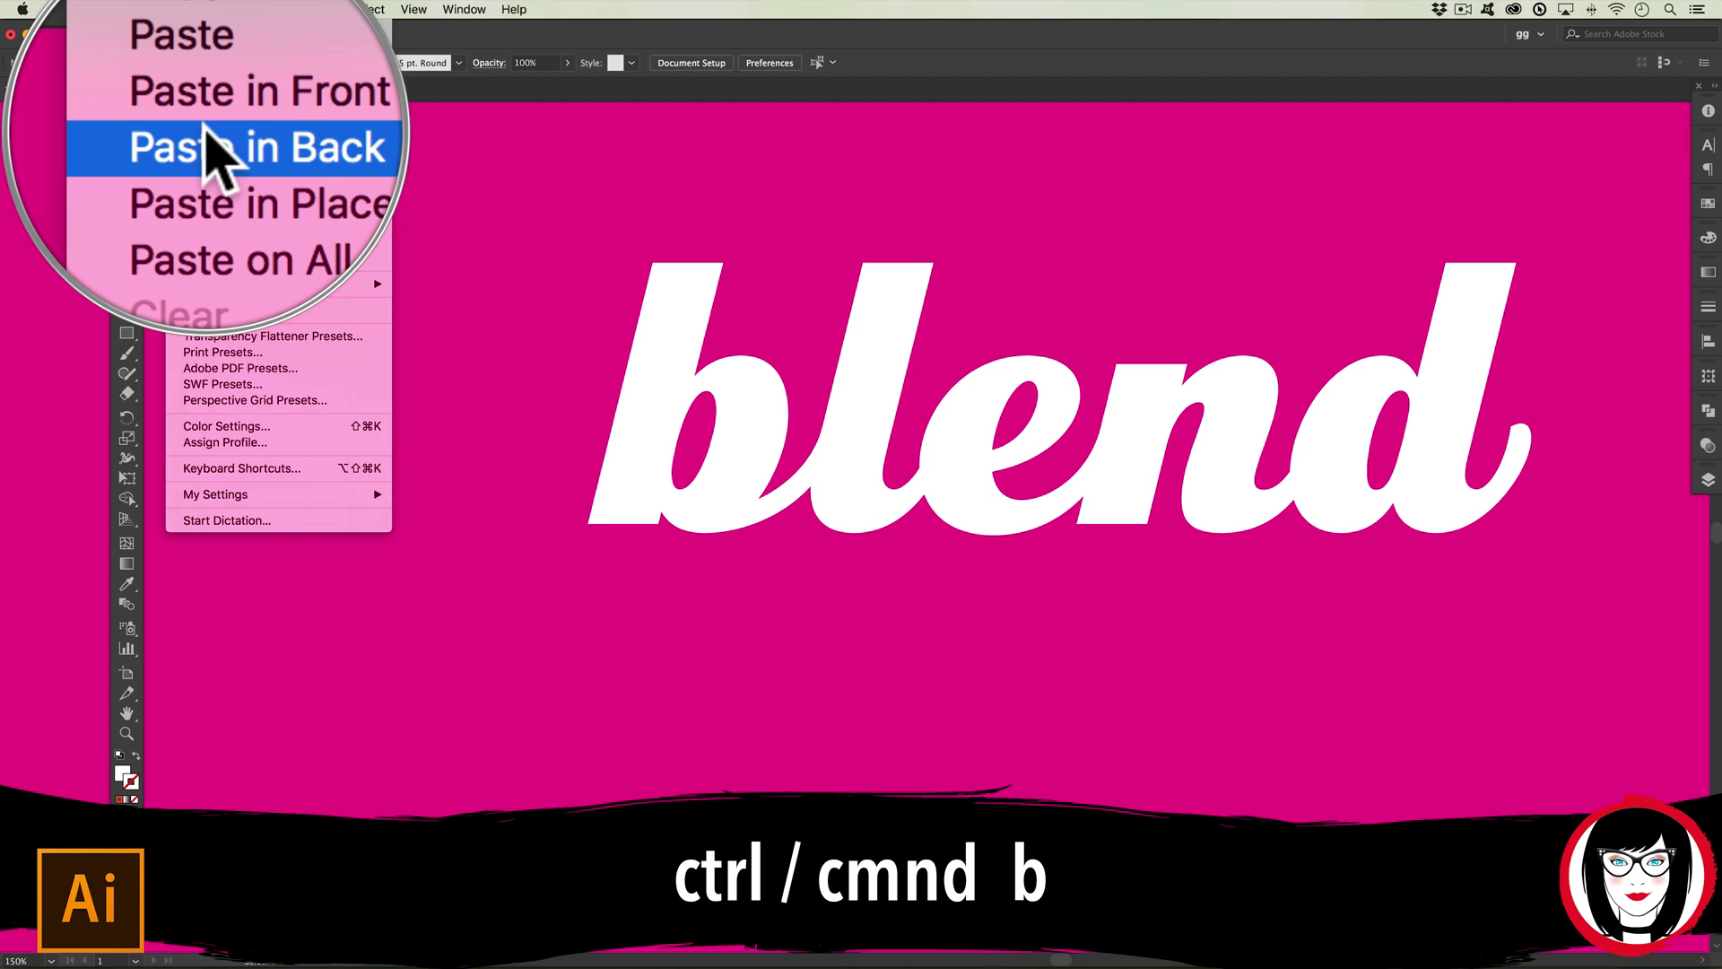
click(368, 142)
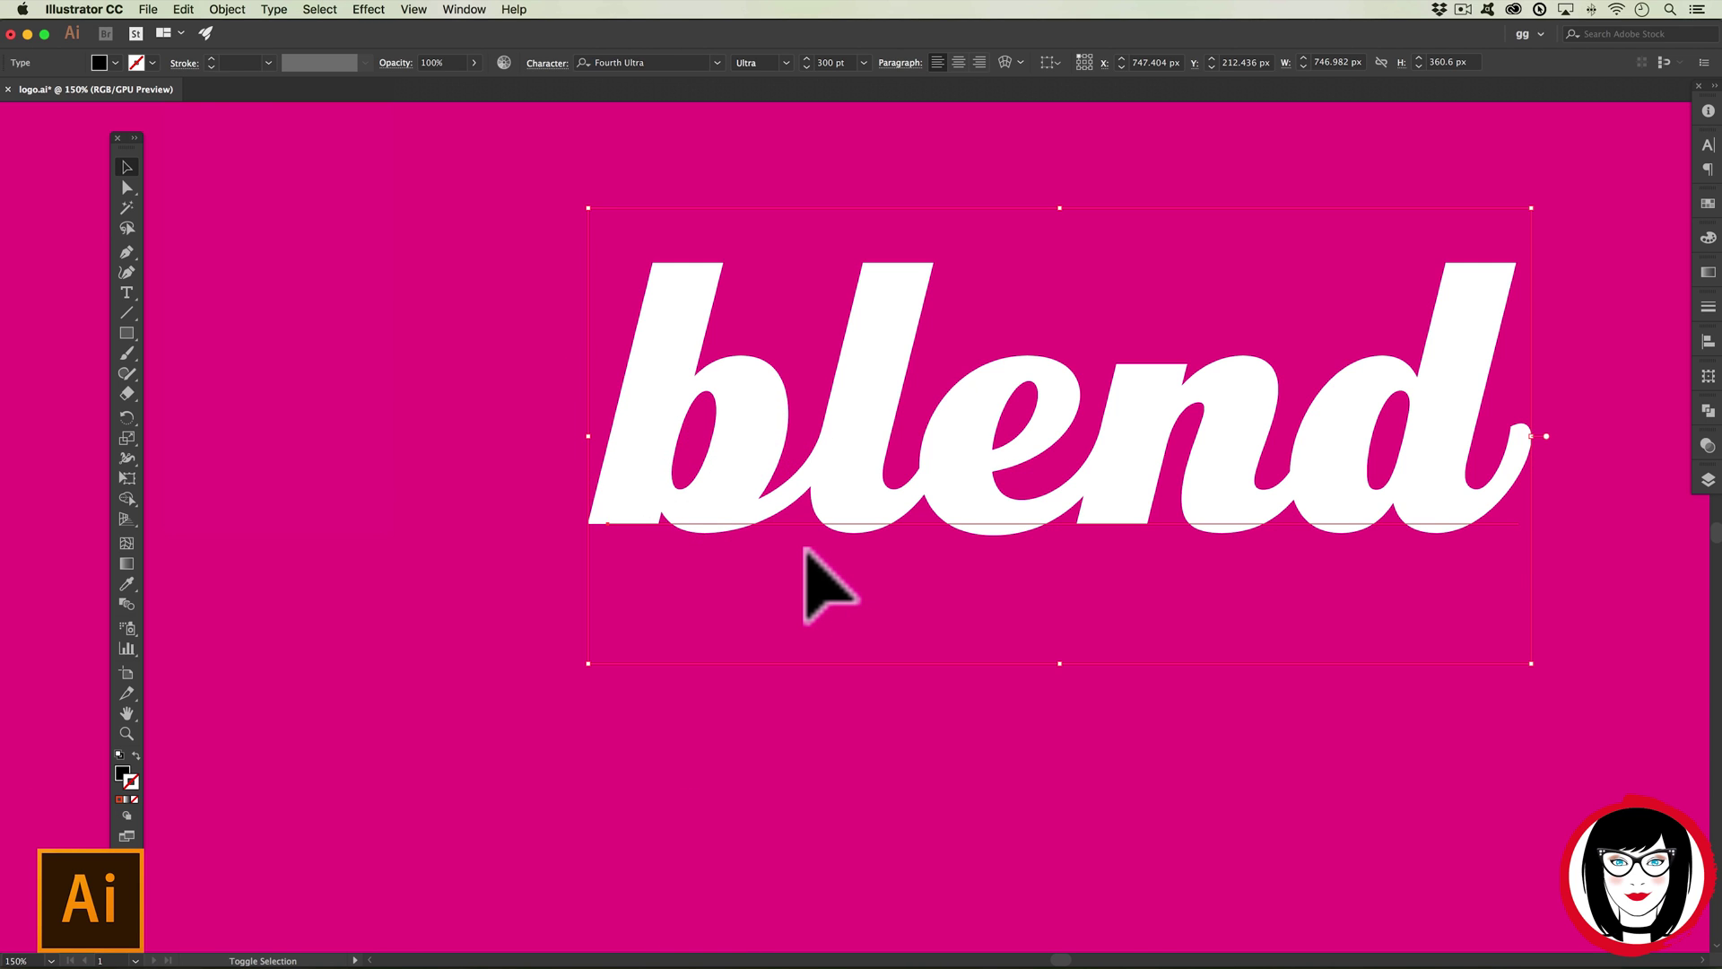
key(shift+Down)
key(shift+Left)
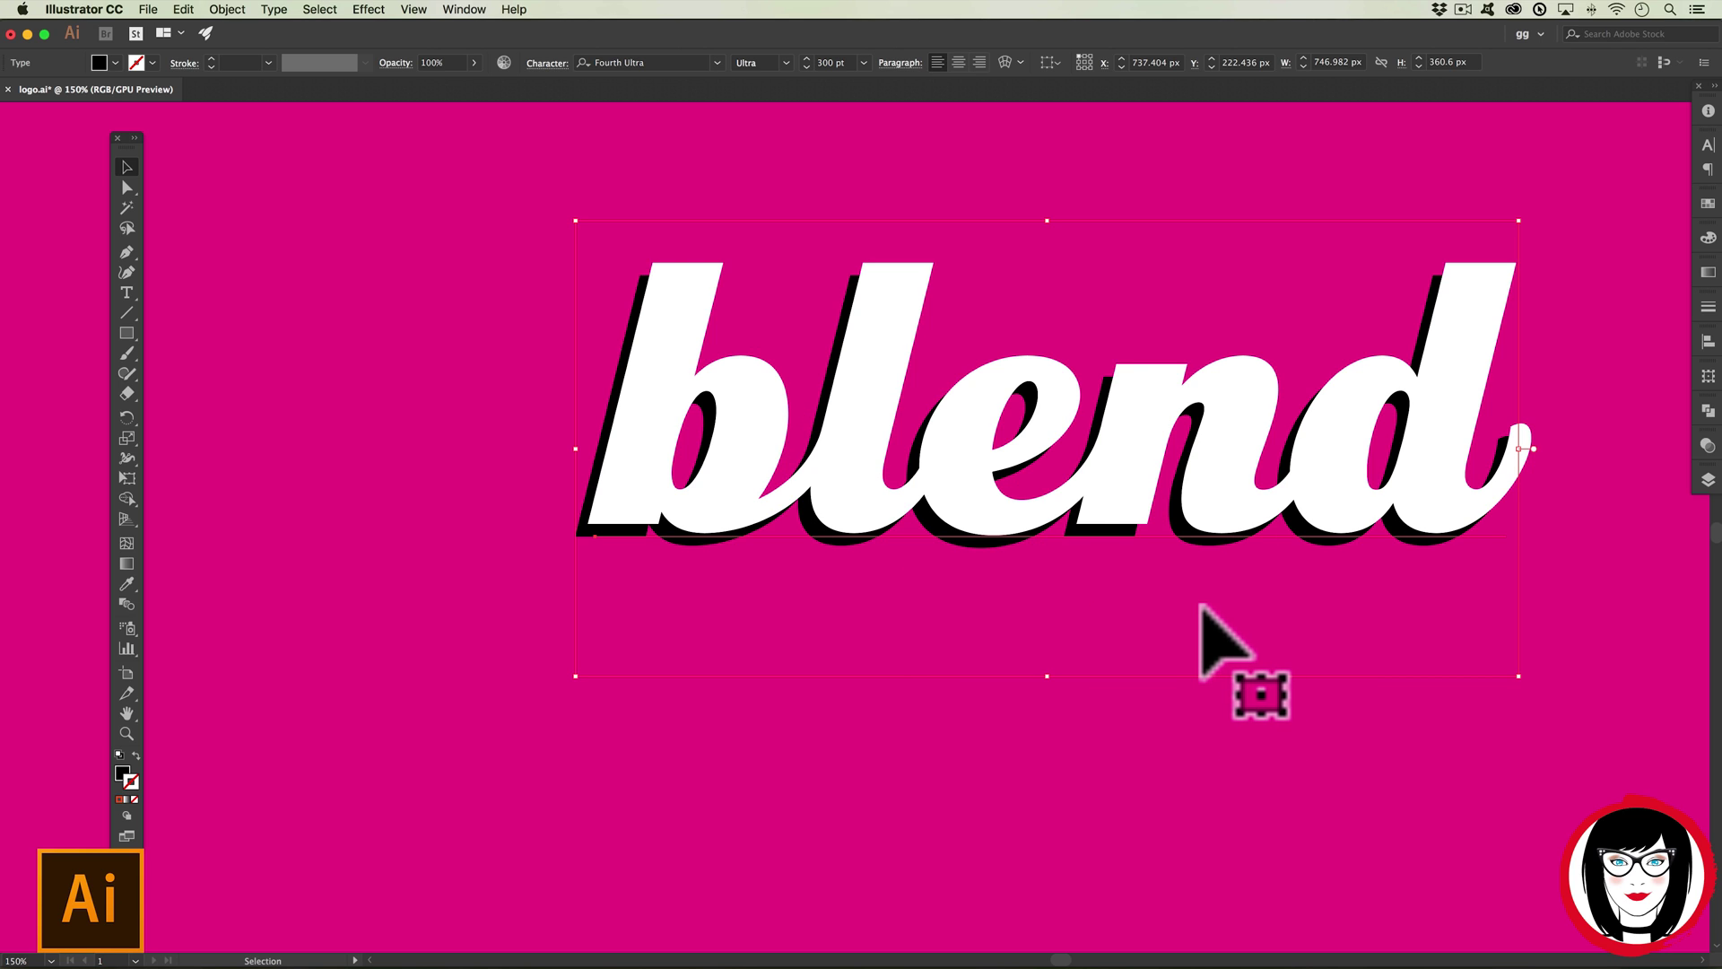
- Fill the back copy with orange, toggling selection to preview the shadow
click(116, 59)
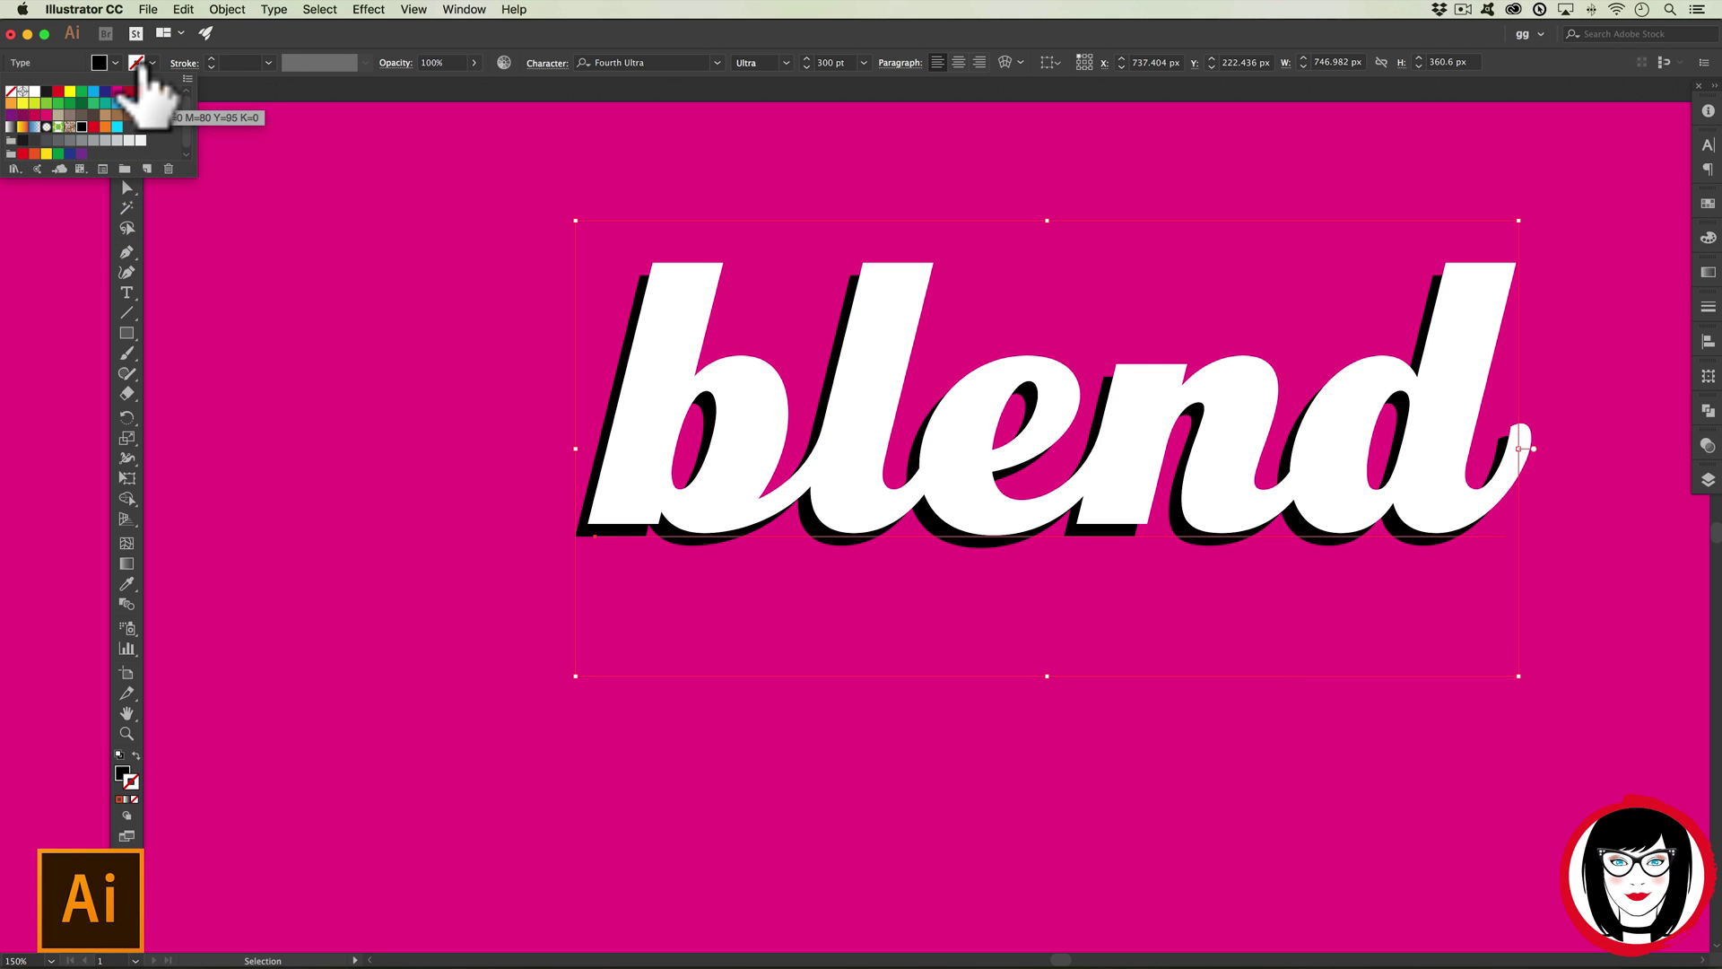
click(154, 77)
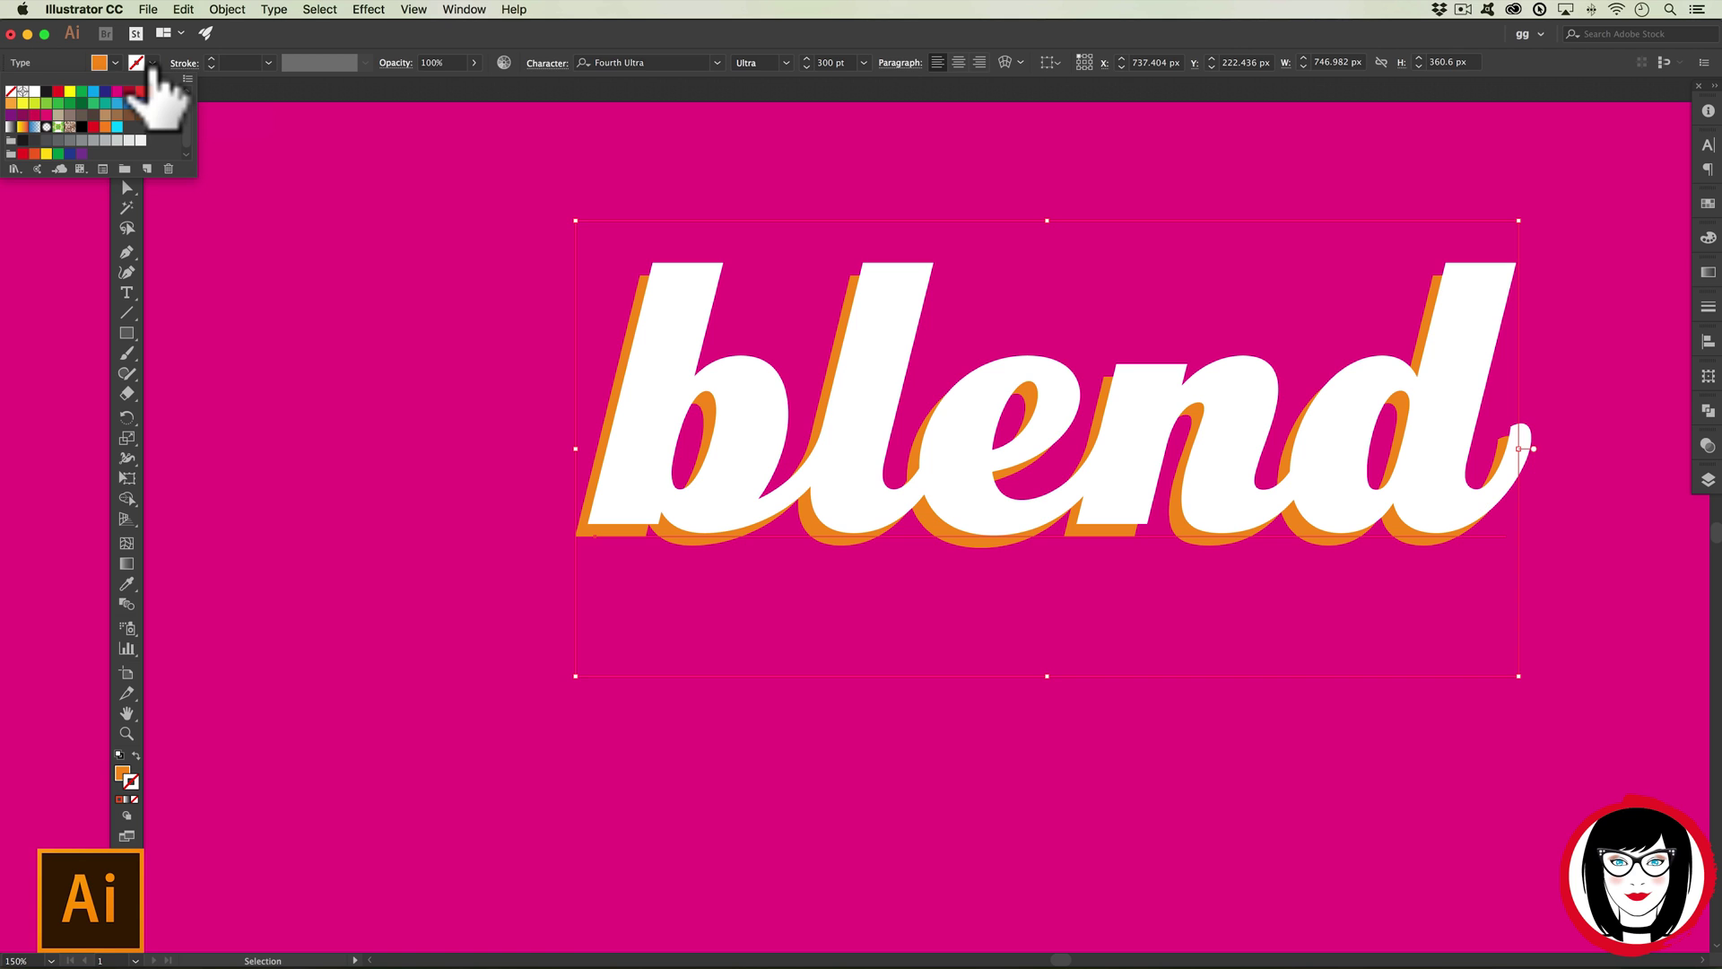
click(430, 340)
click(672, 533)
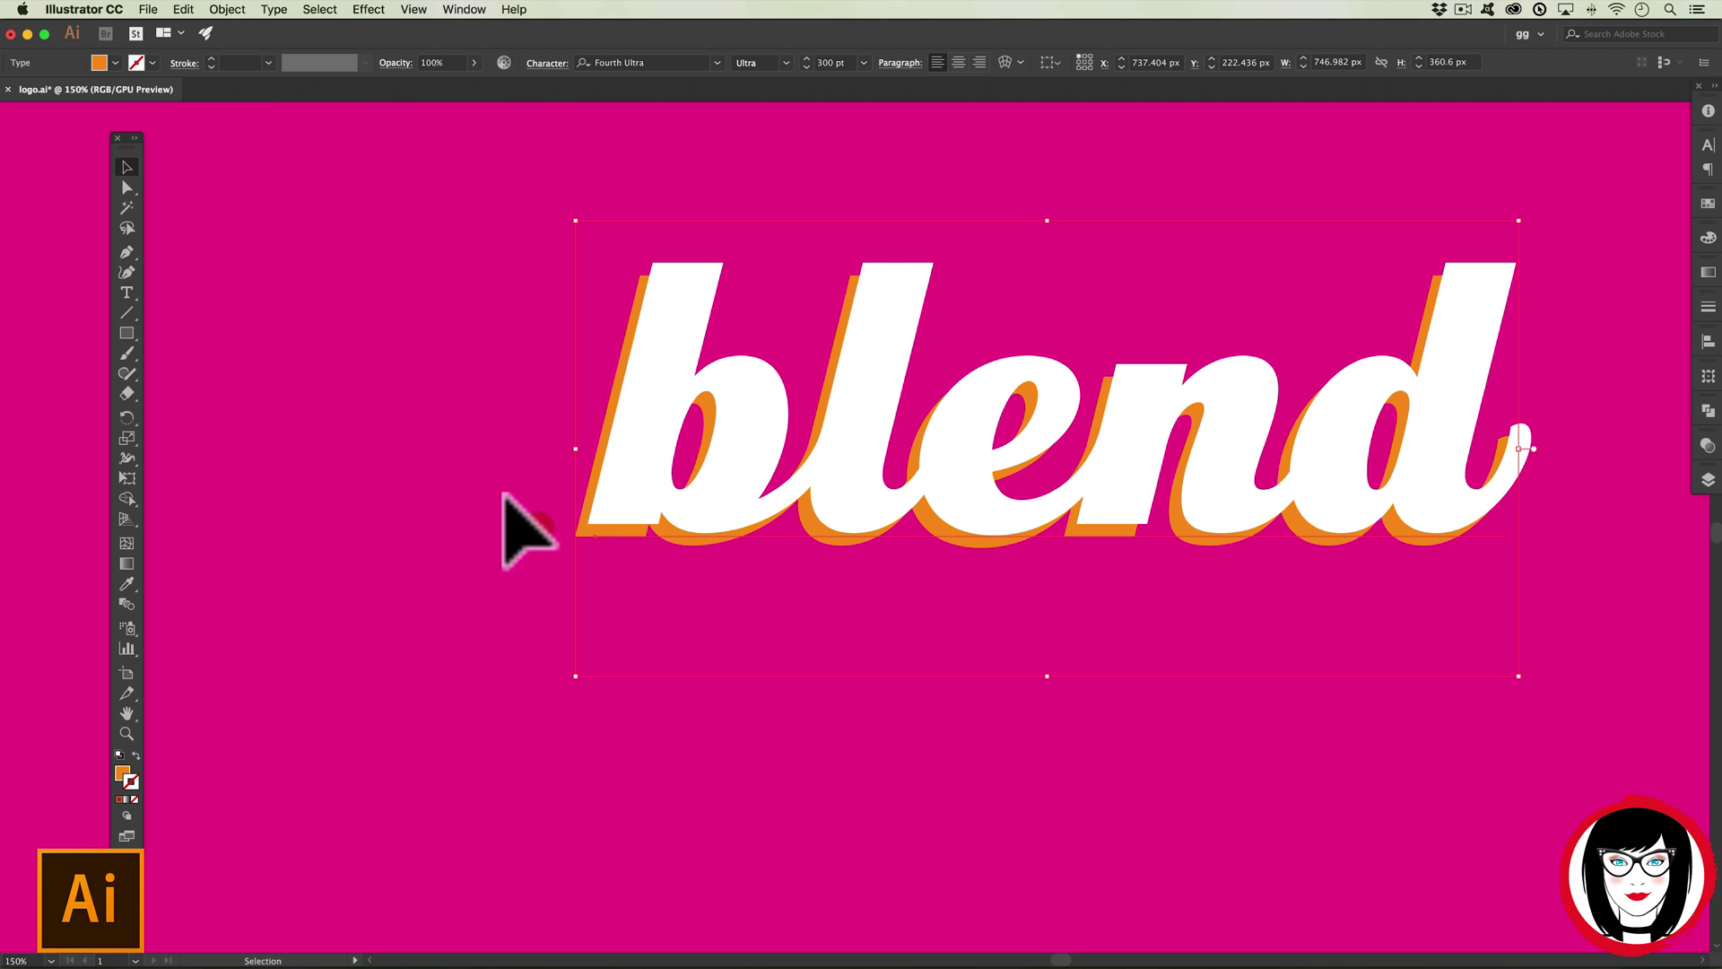
click(537, 527)
click(655, 435)
click(489, 465)
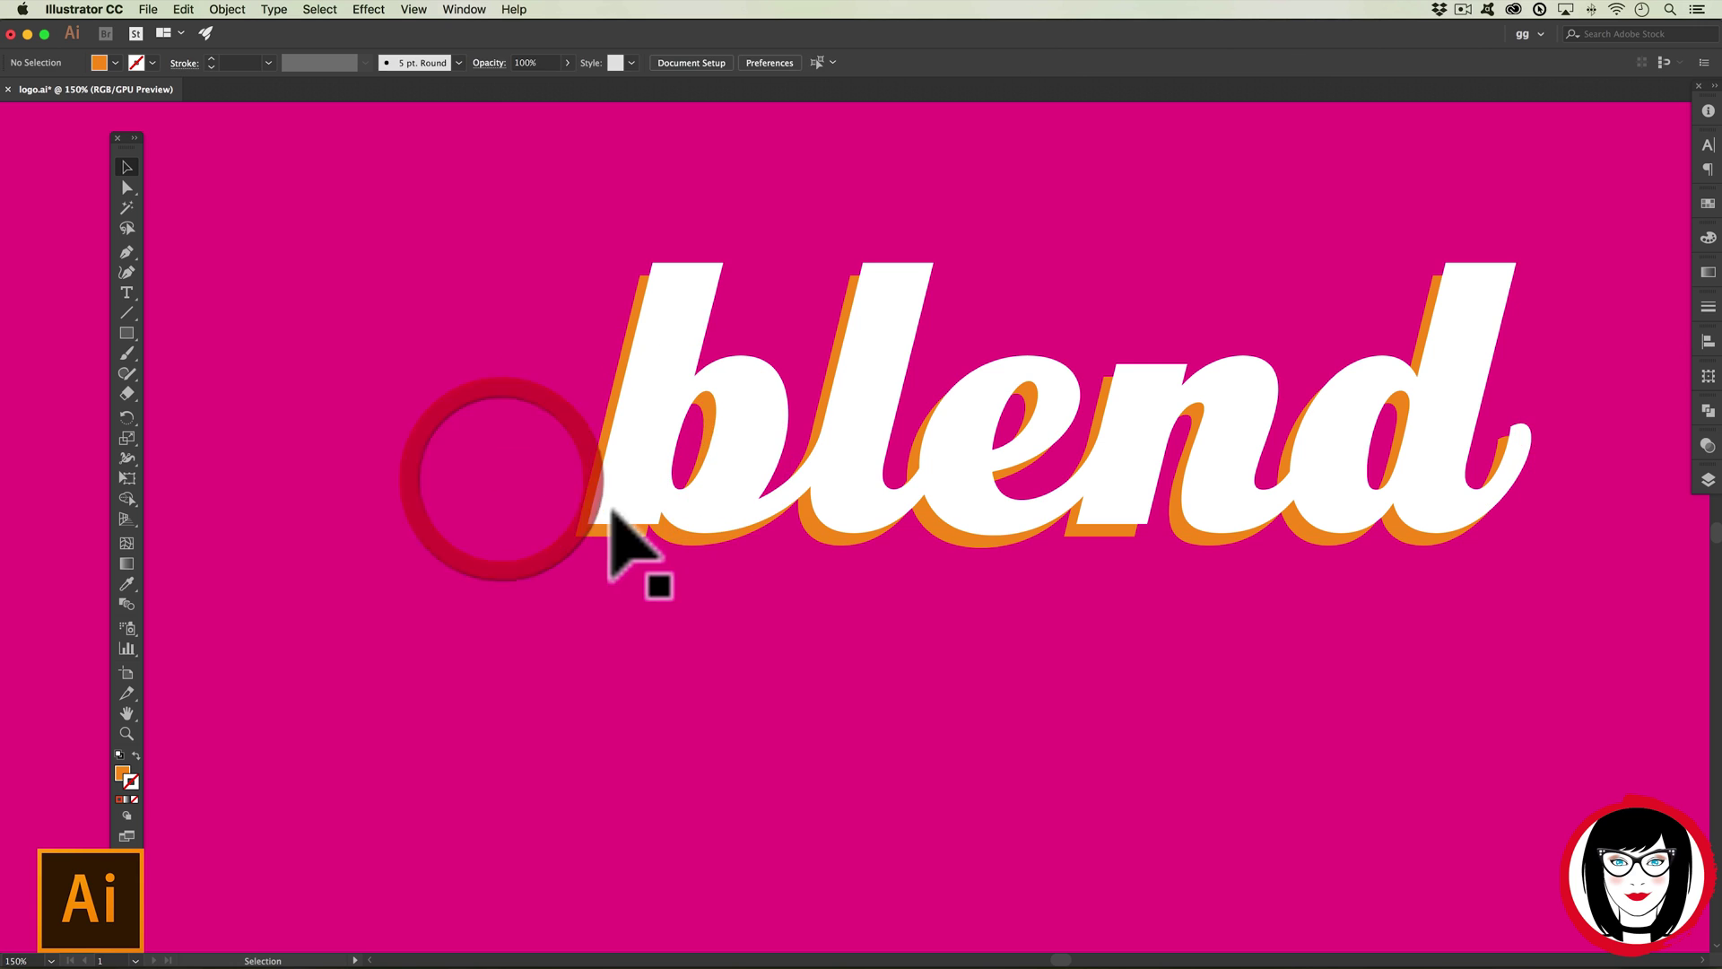
click(626, 531)
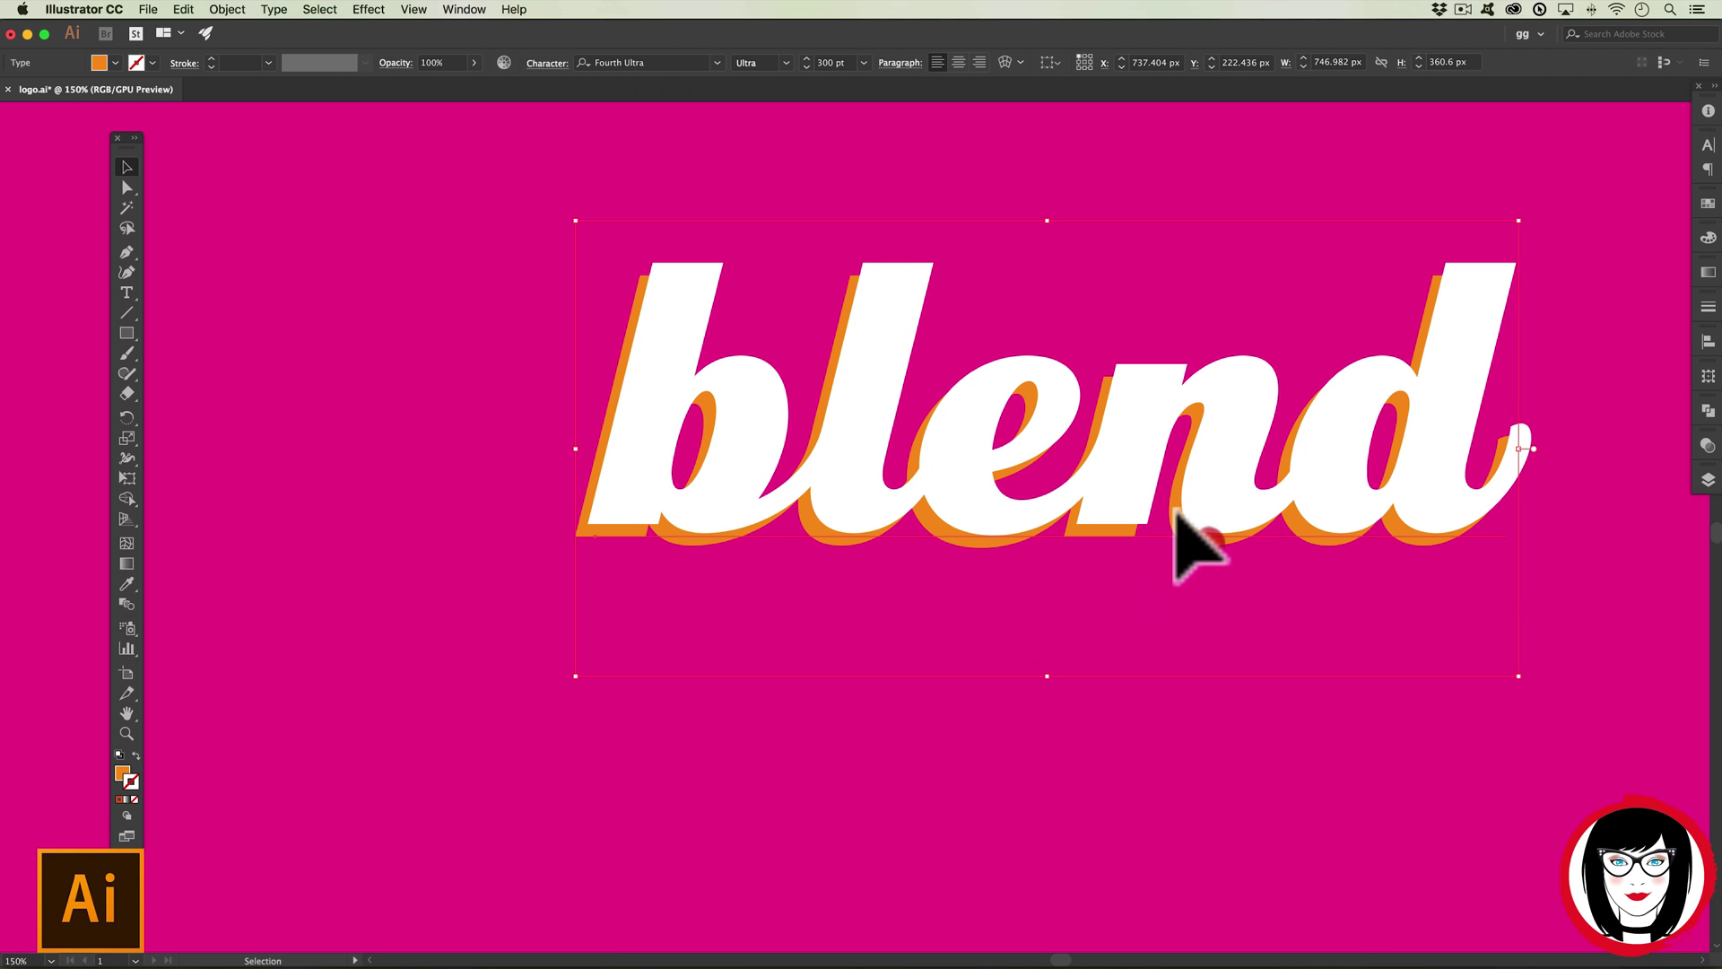
- Drag a duplicate of the orange shadow further down-left and fill it green
drag(1173, 509, 1137, 572)
click(98, 62)
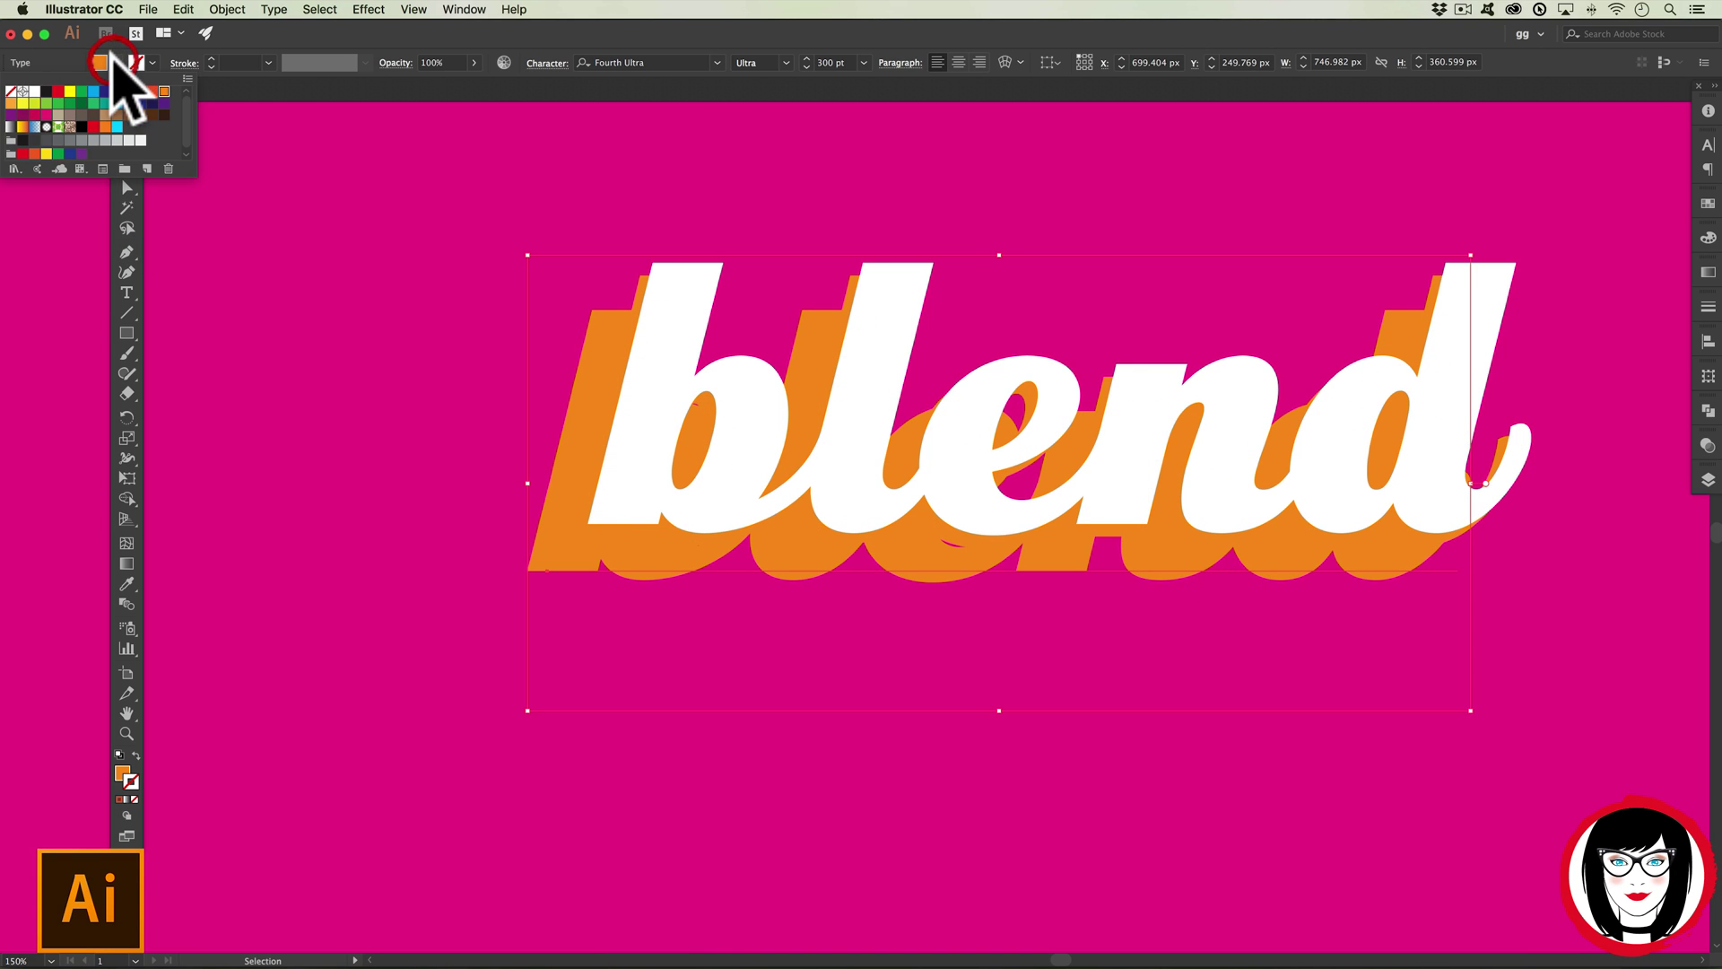
click(36, 82)
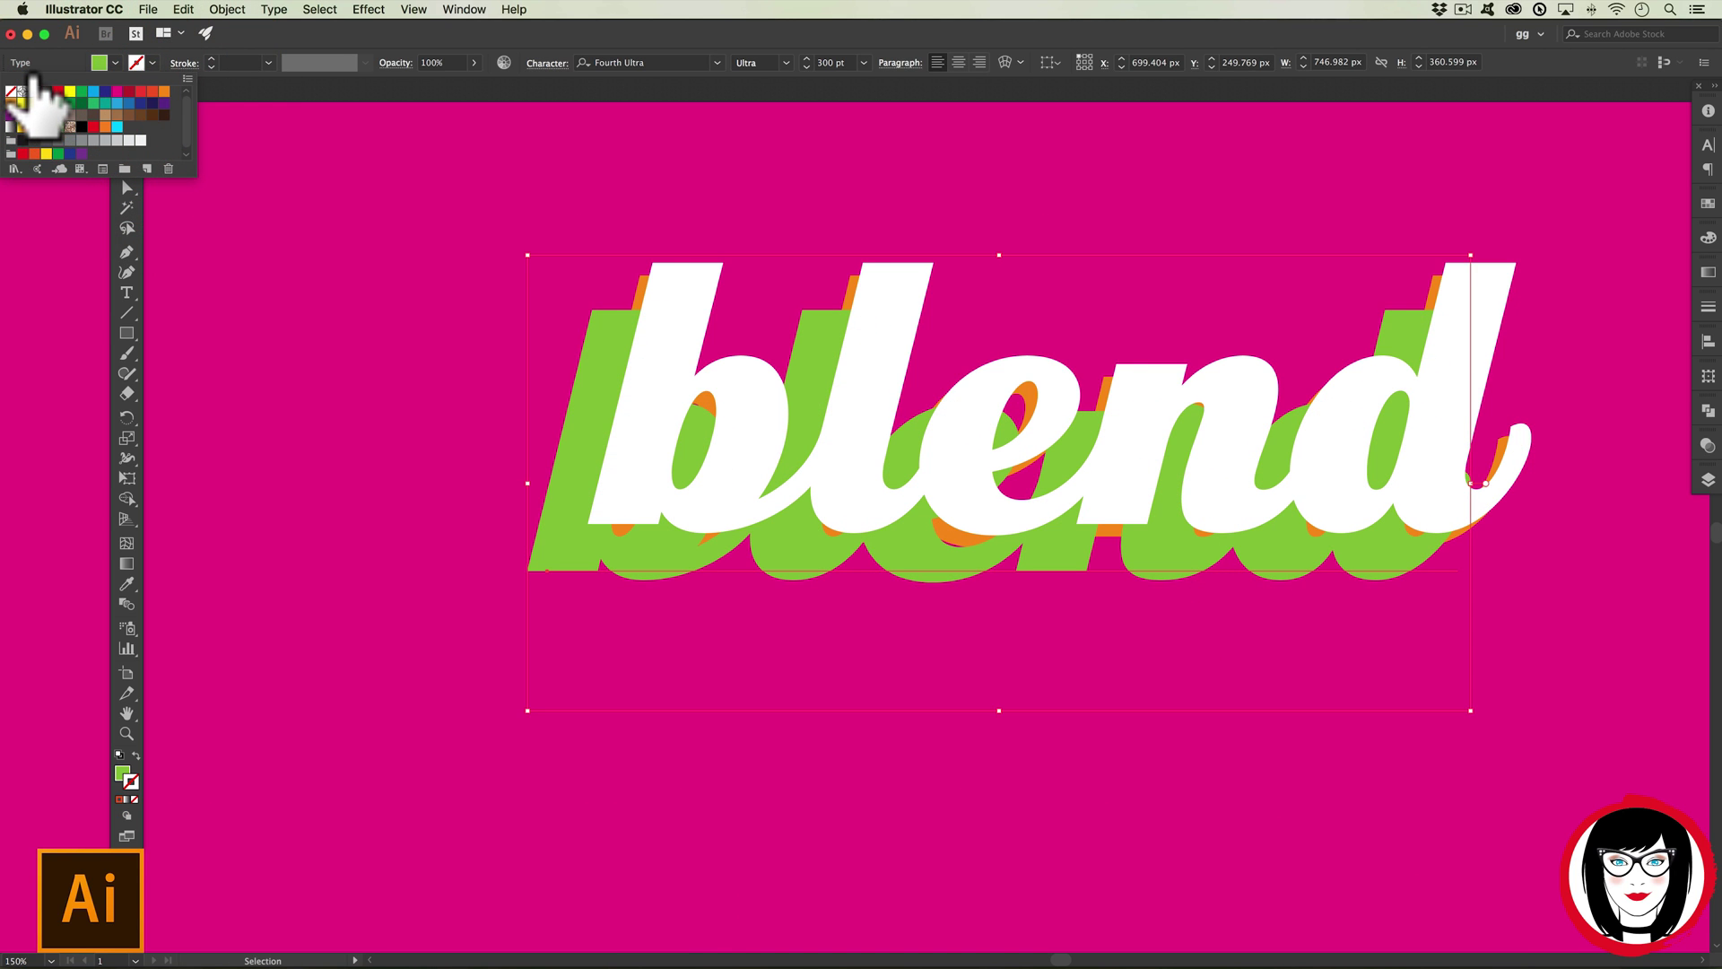
click(1565, 729)
click(420, 541)
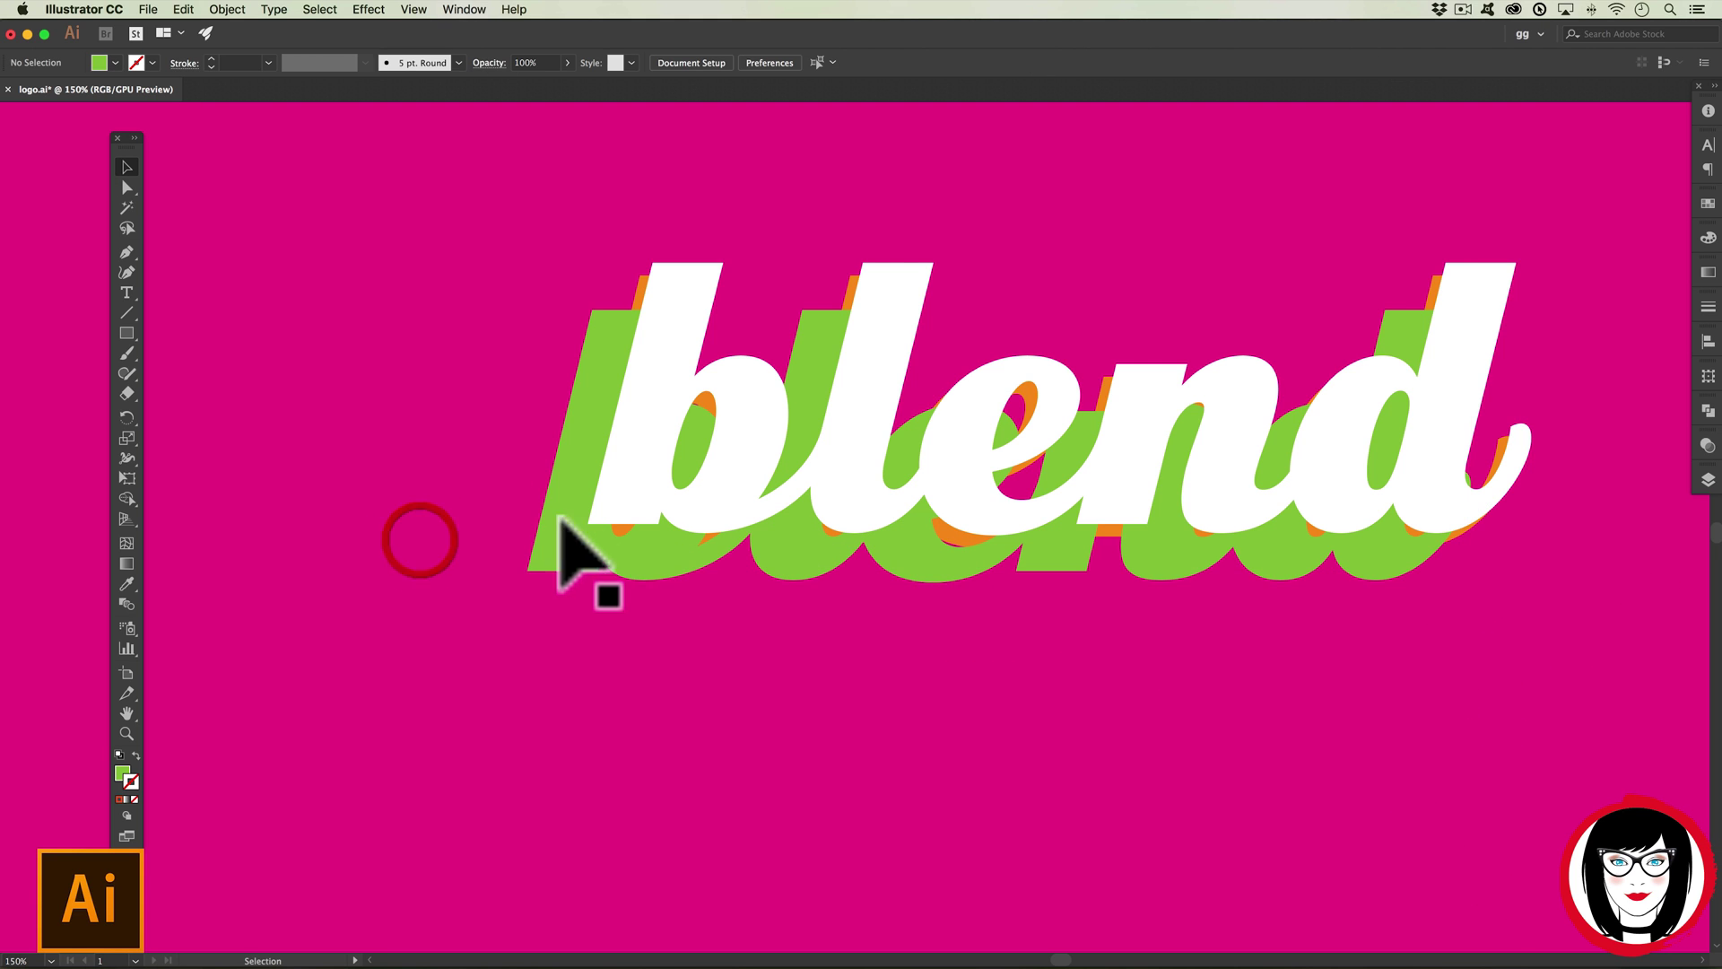
click(609, 529)
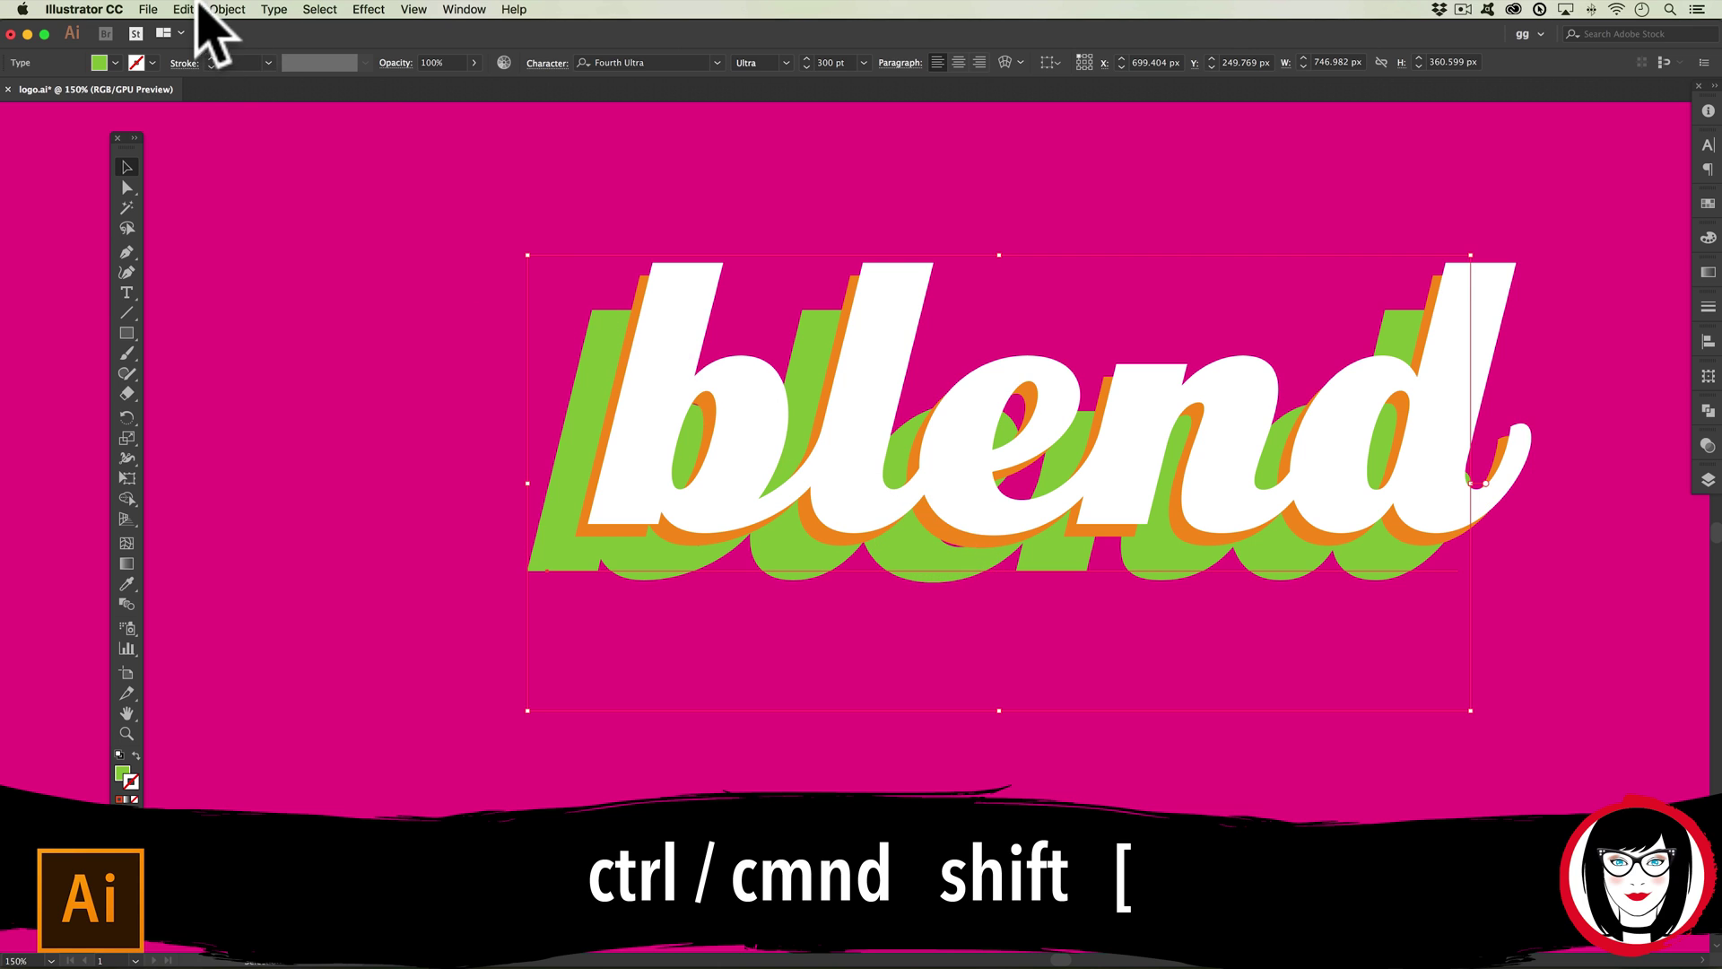
- Send the green copy to the back, behind the orange shadow, and reselect it
click(227, 11)
mouse_move(269, 46)
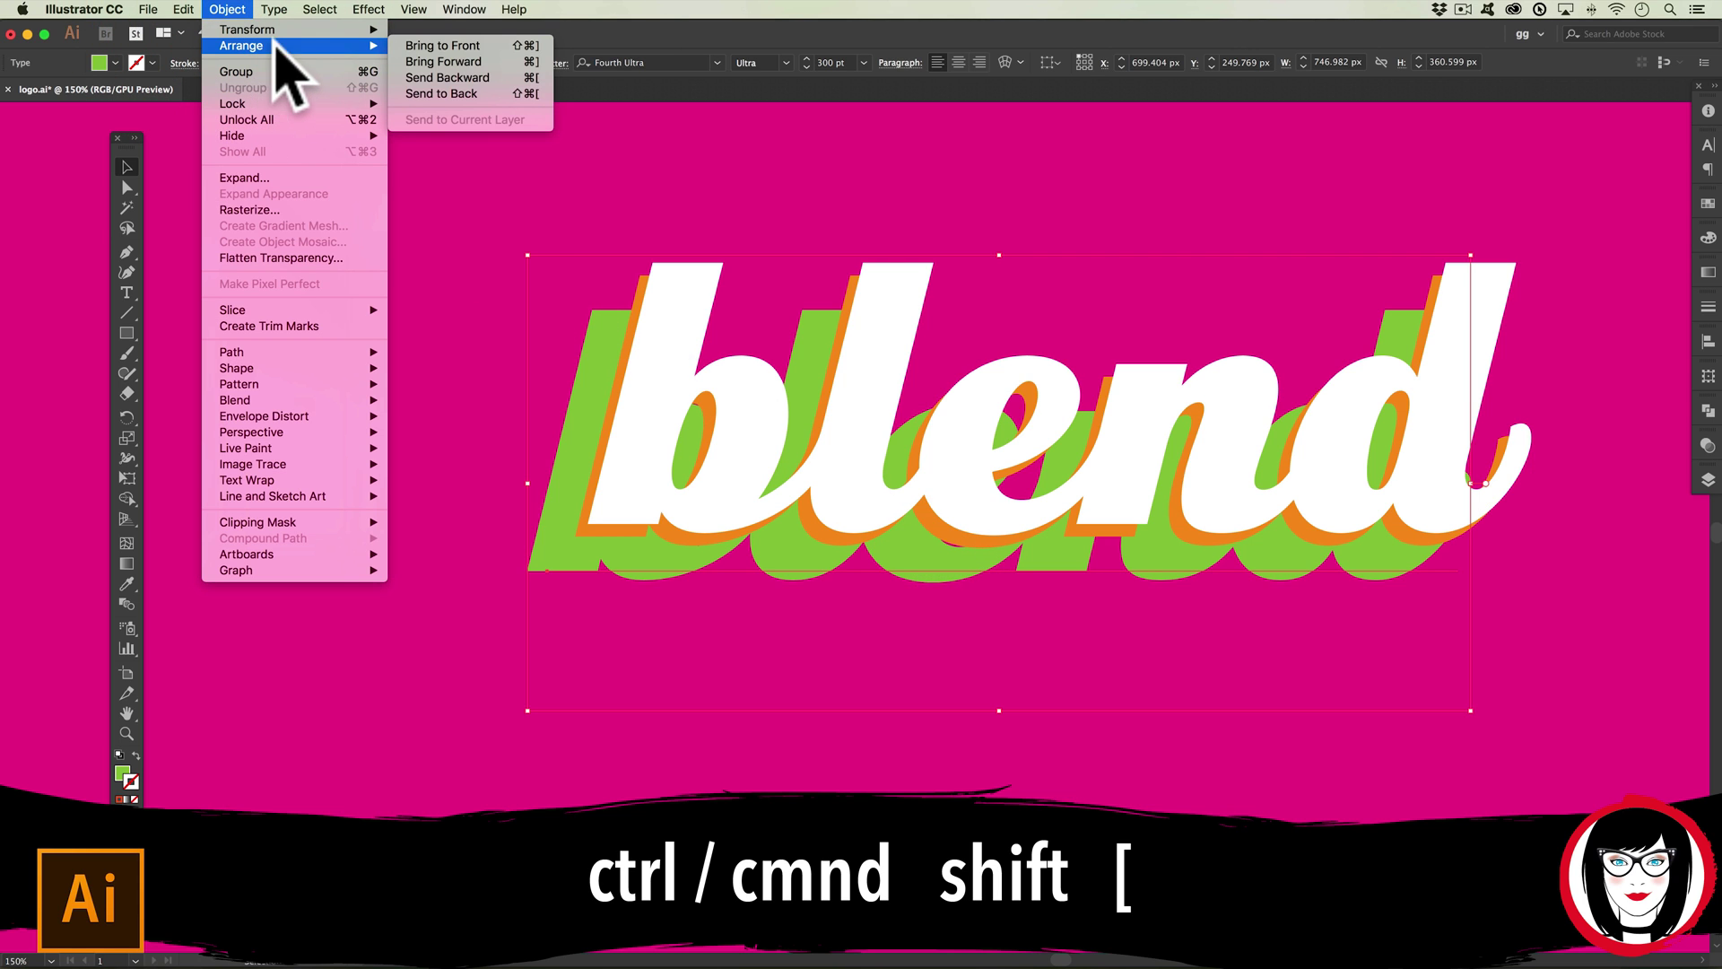
click(468, 94)
key(super+shift+a)
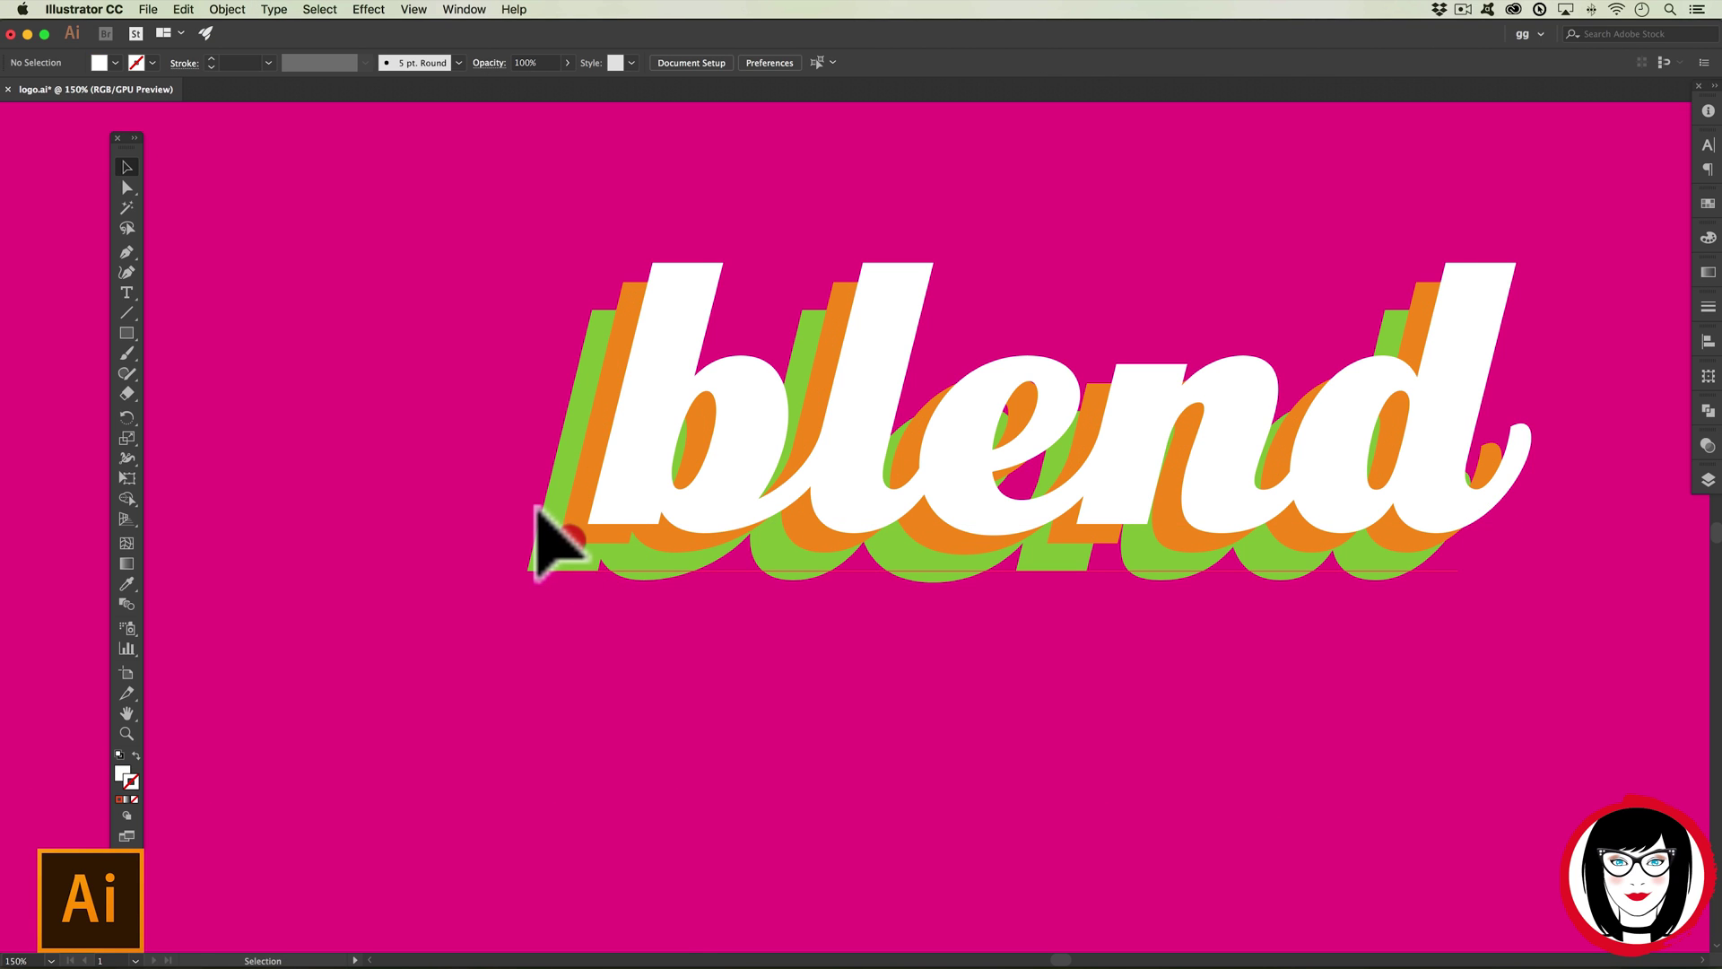
click(545, 502)
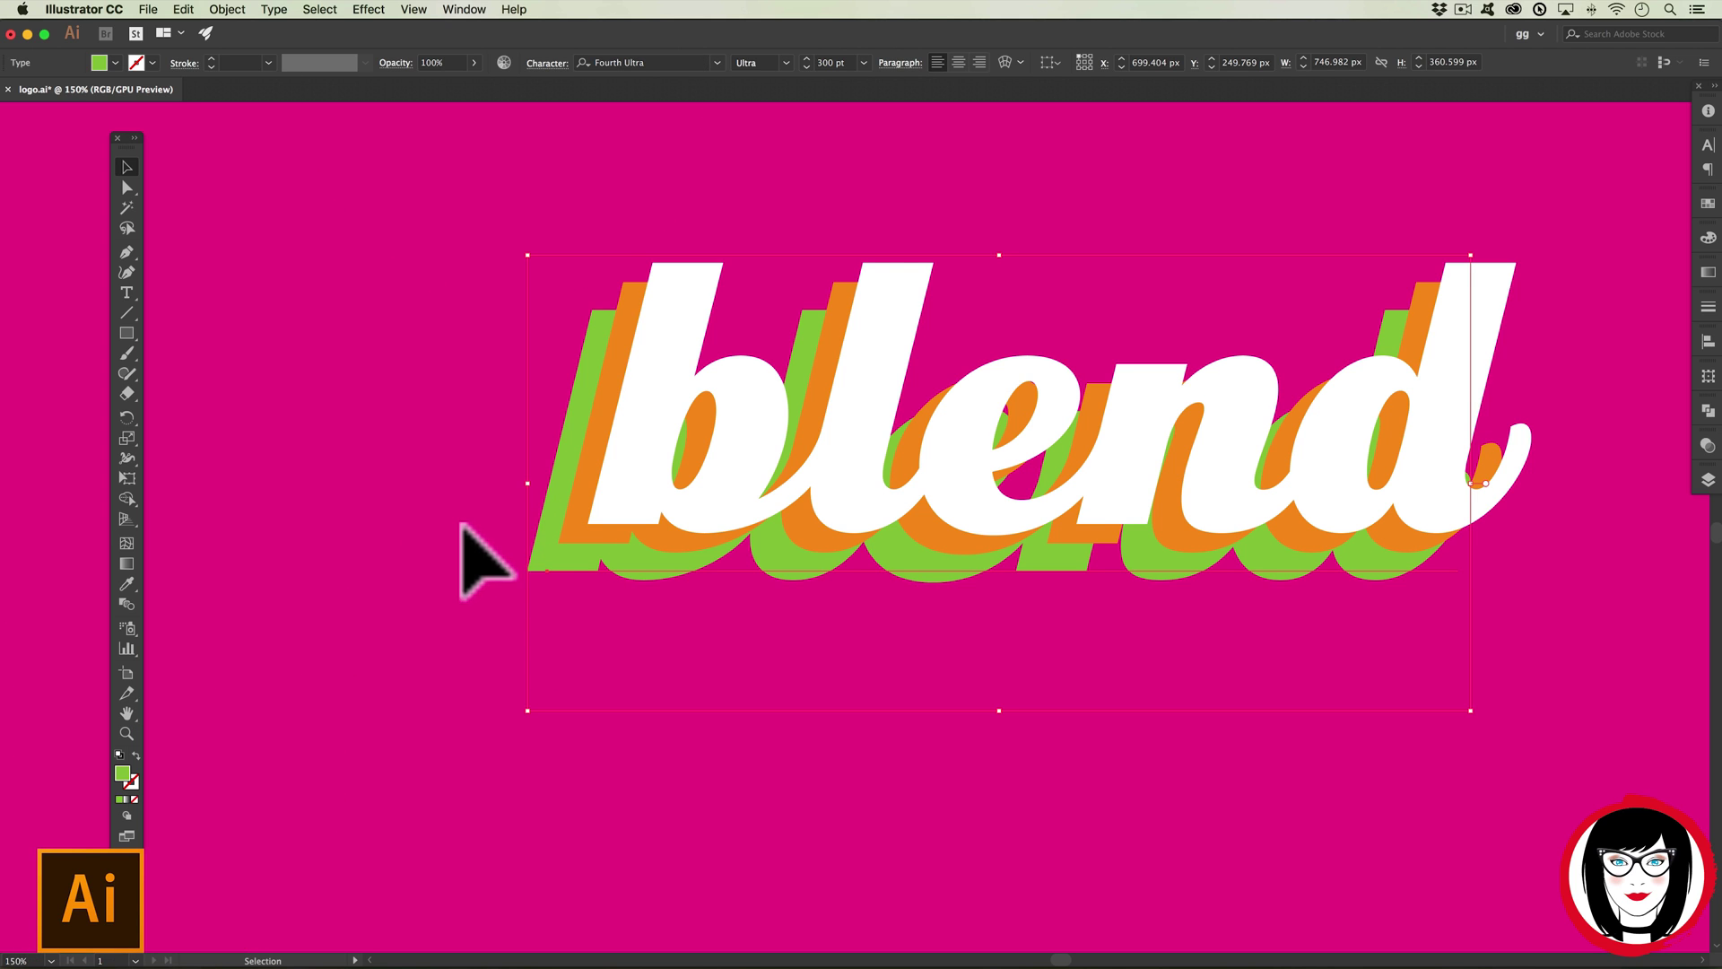
- Nudge the green shadow down-left and move the orange shadow up-right
drag(521, 535, 503, 541)
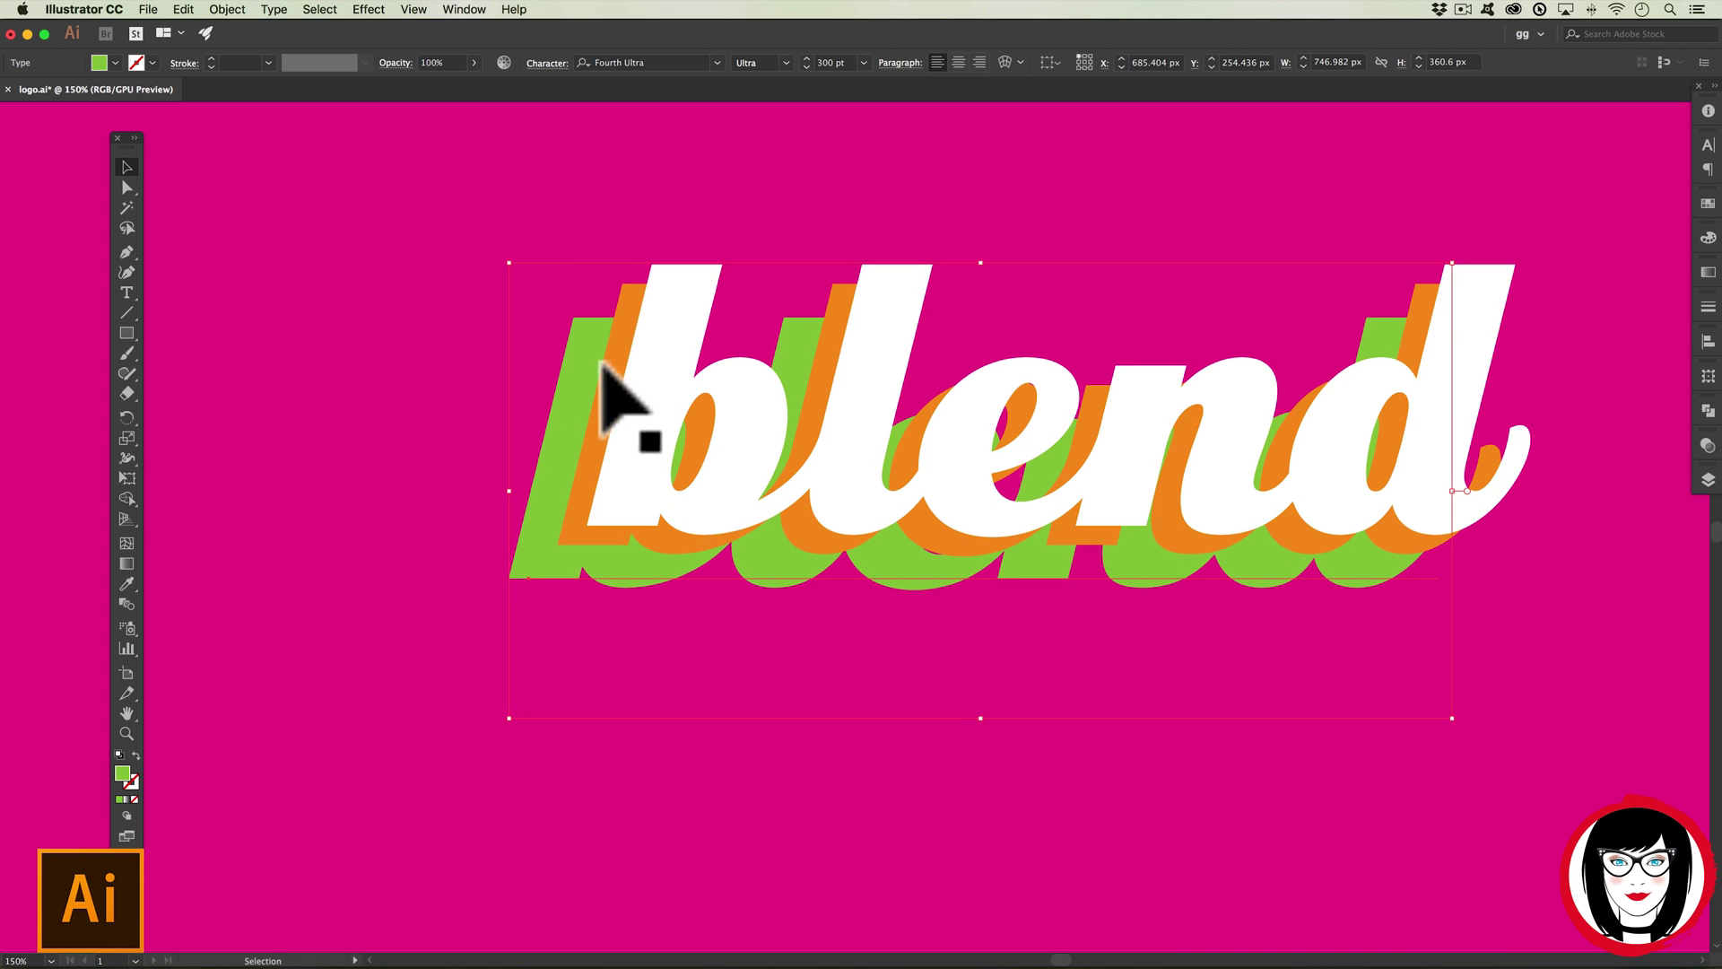
click(626, 292)
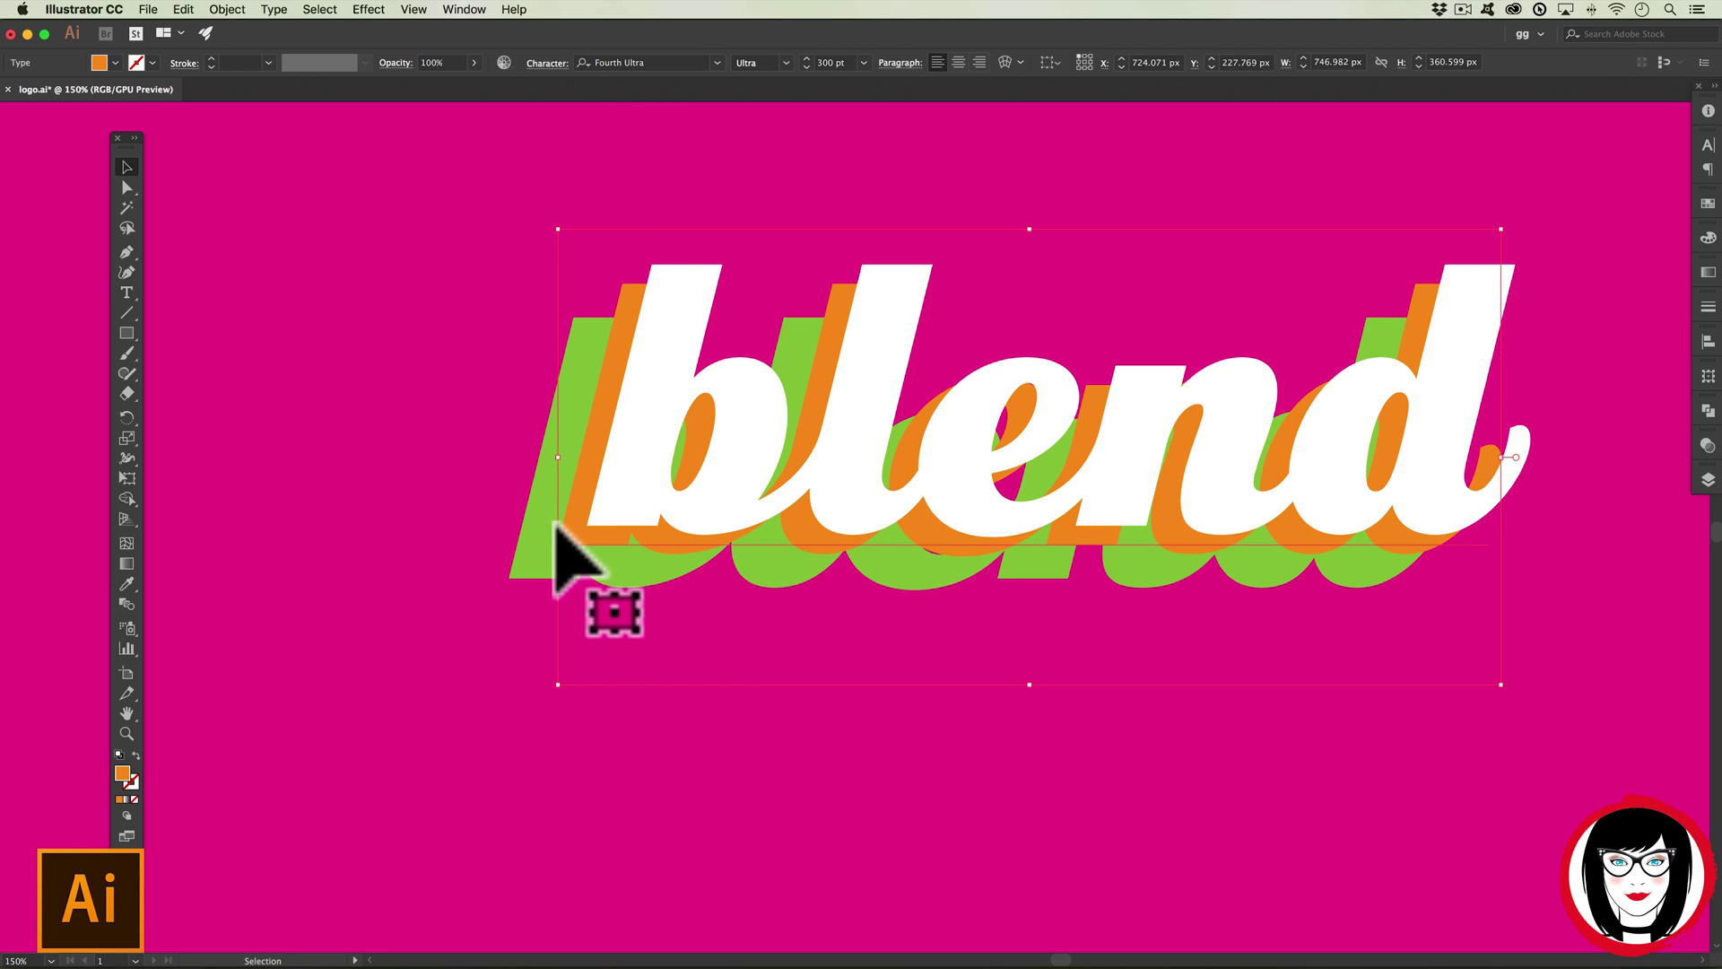
drag(569, 538, 489, 538)
click(353, 464)
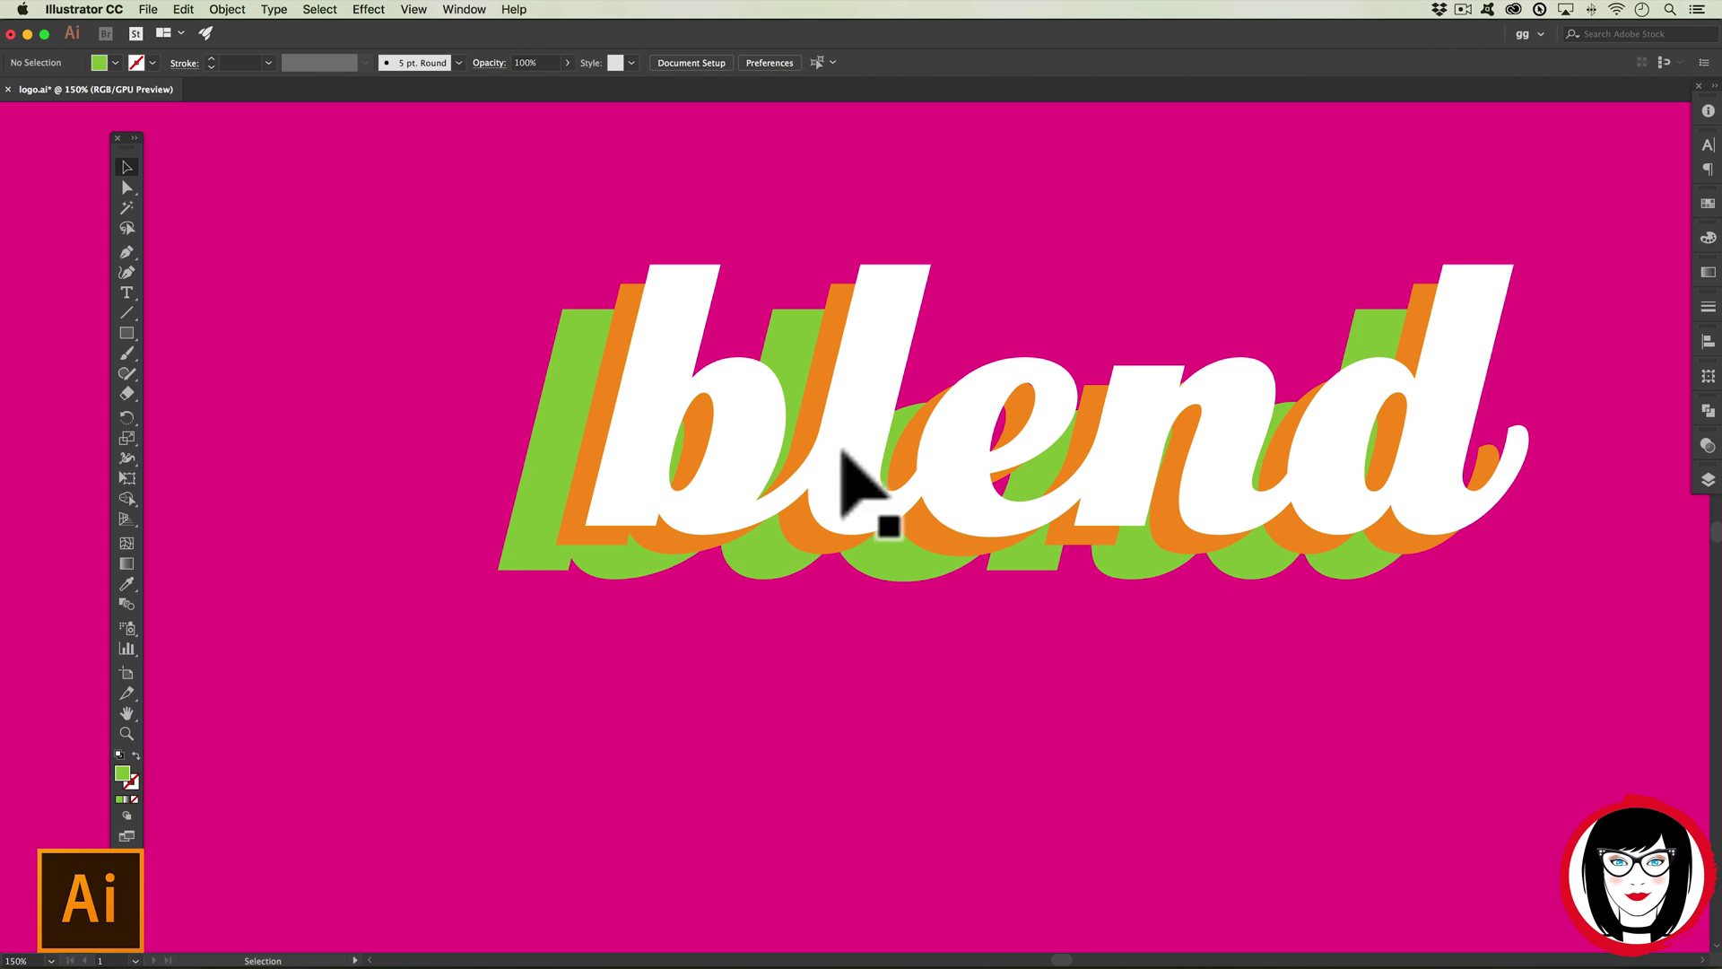
- Marquee-select both the orange and green shadow copies together
click(873, 426)
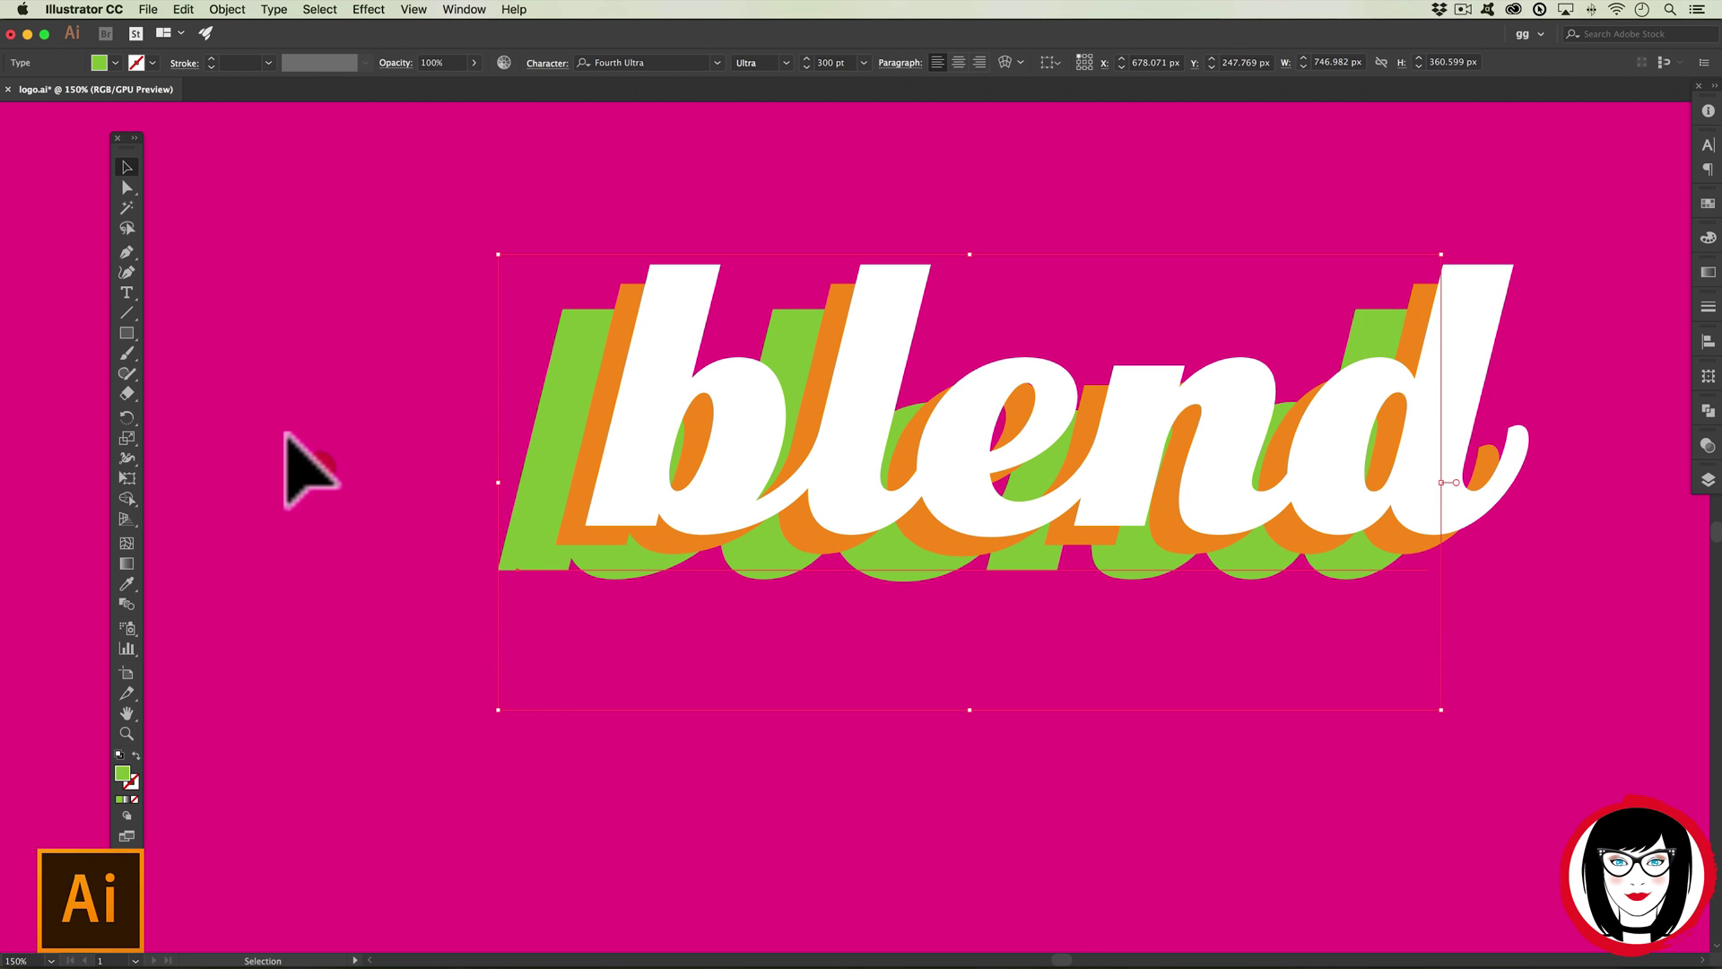
click(327, 461)
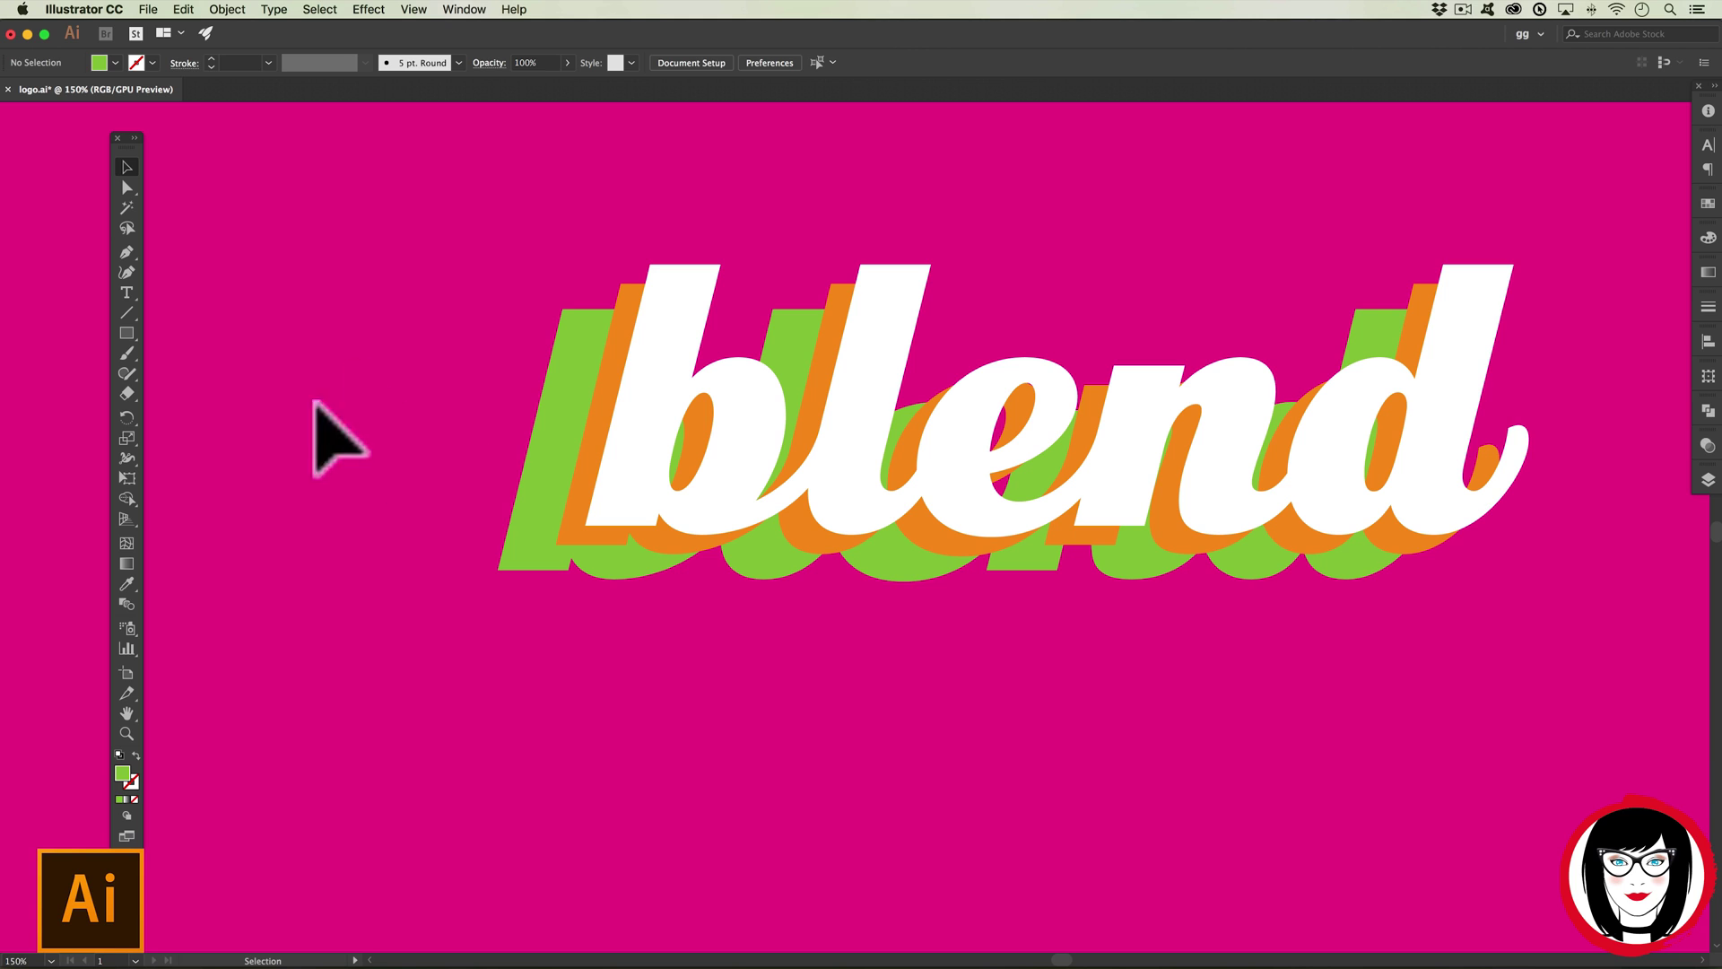
drag(337, 386, 684, 667)
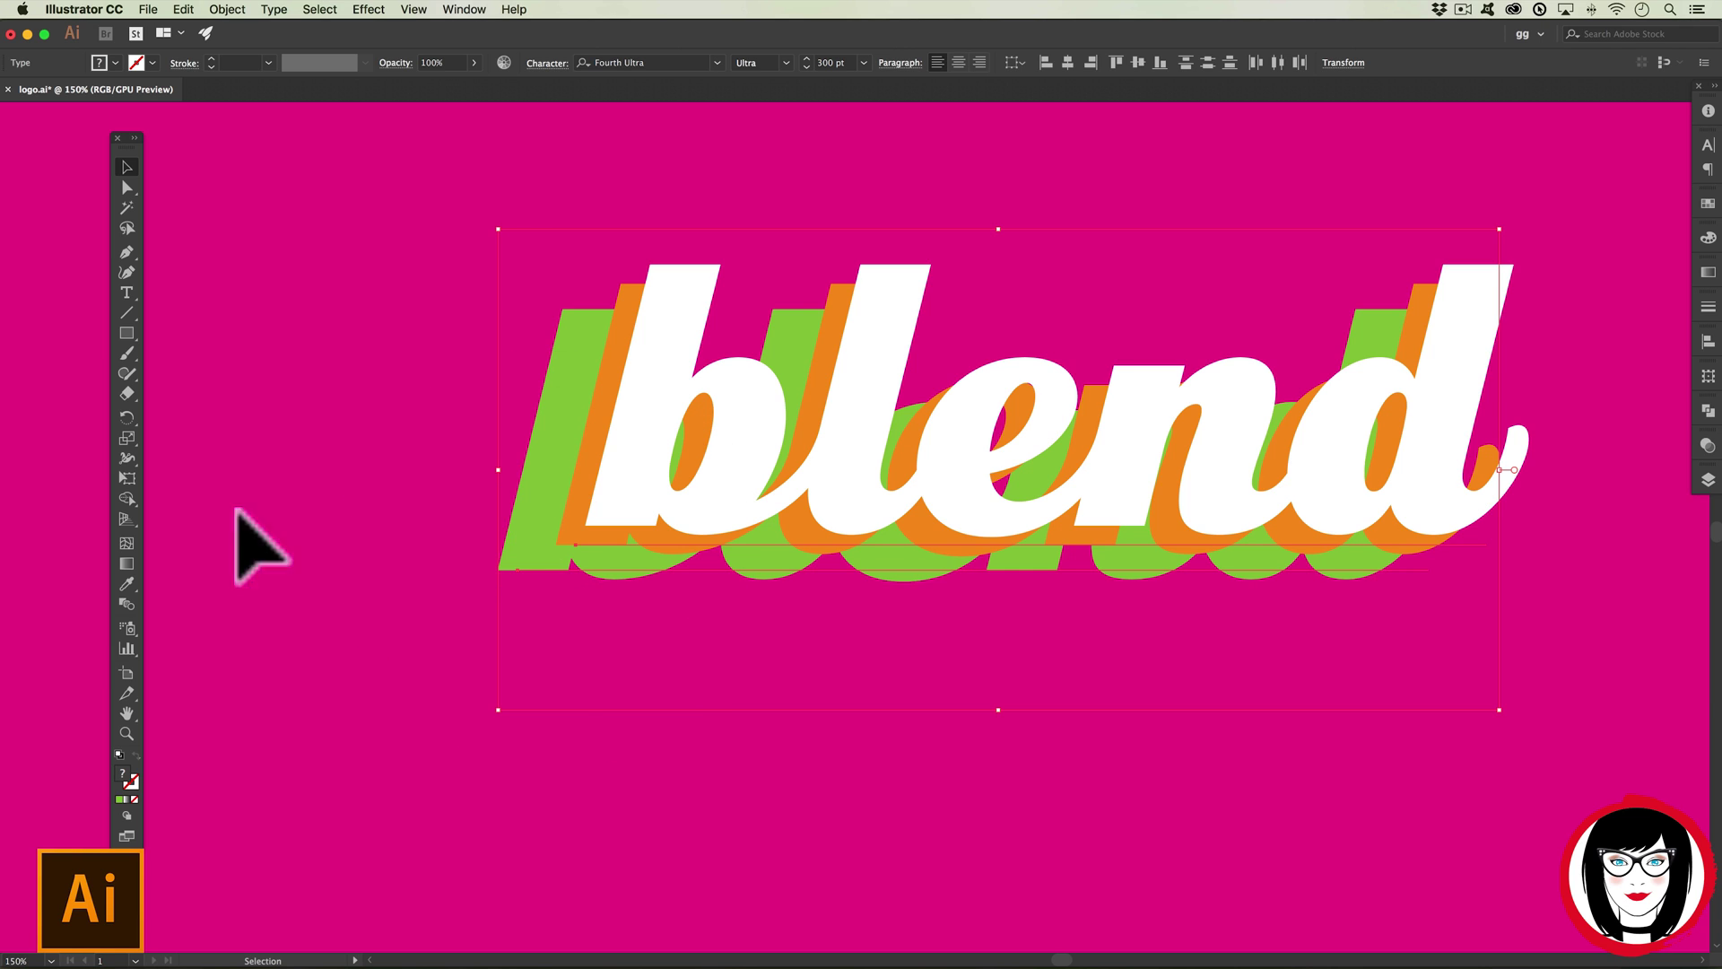
click(126, 606)
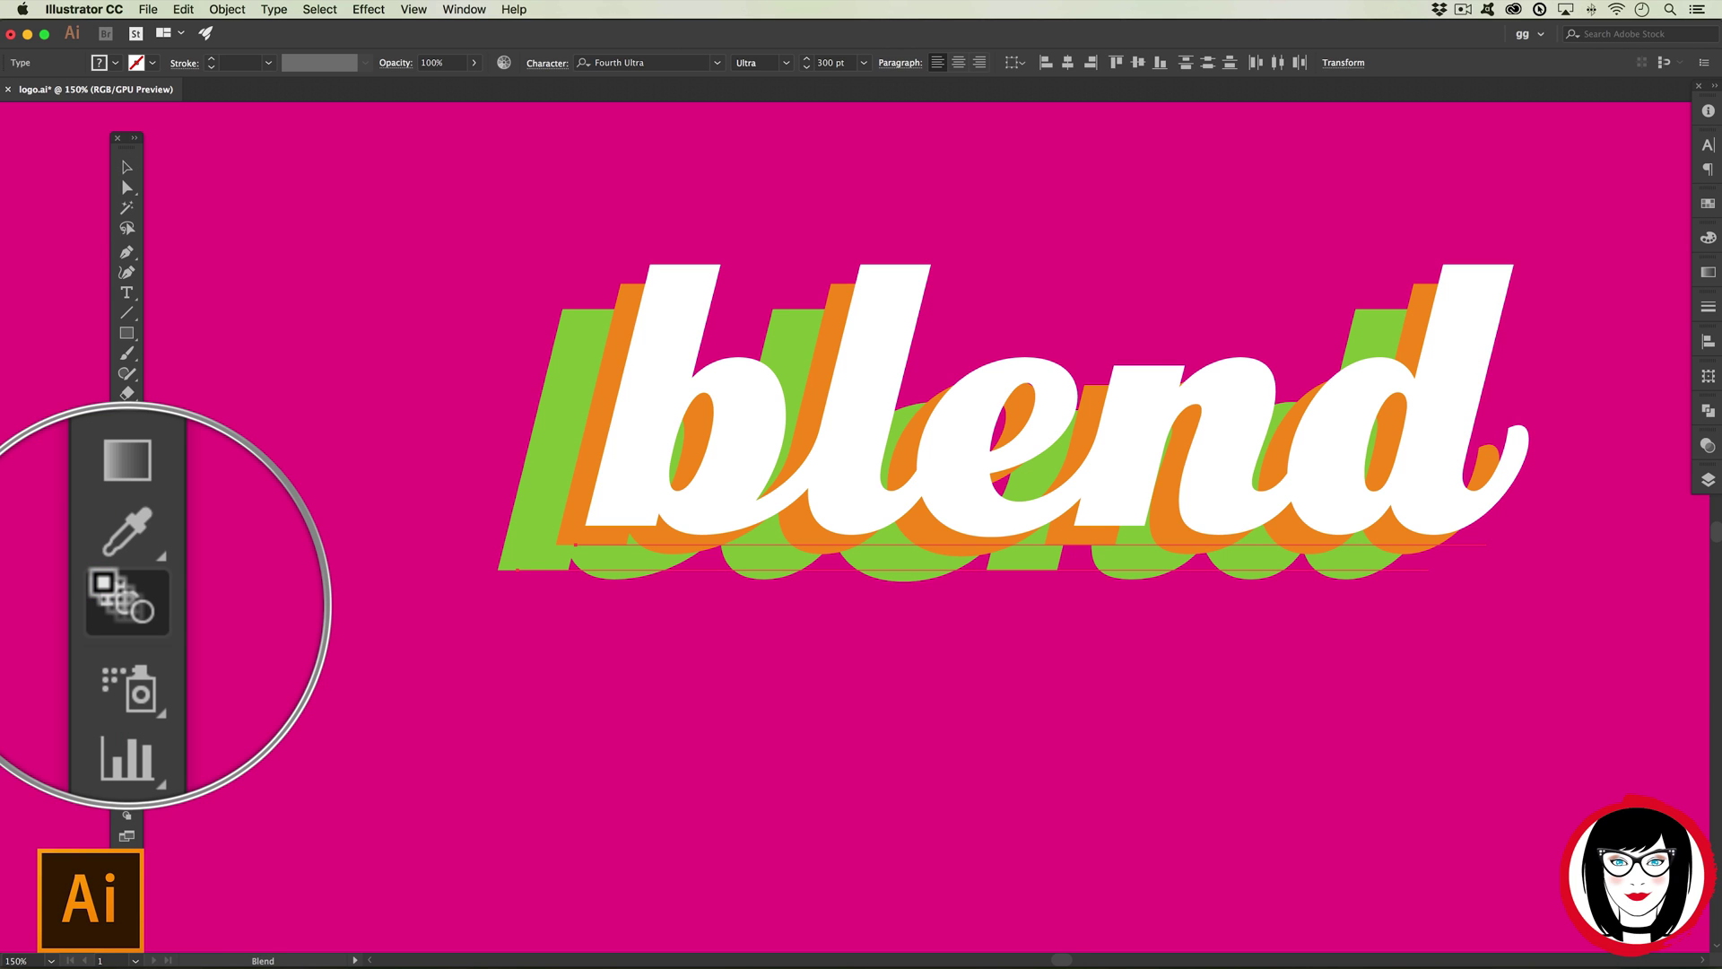
- Set the Blend tool's spacing to Specified Steps with 30 steps
double_click(126, 602)
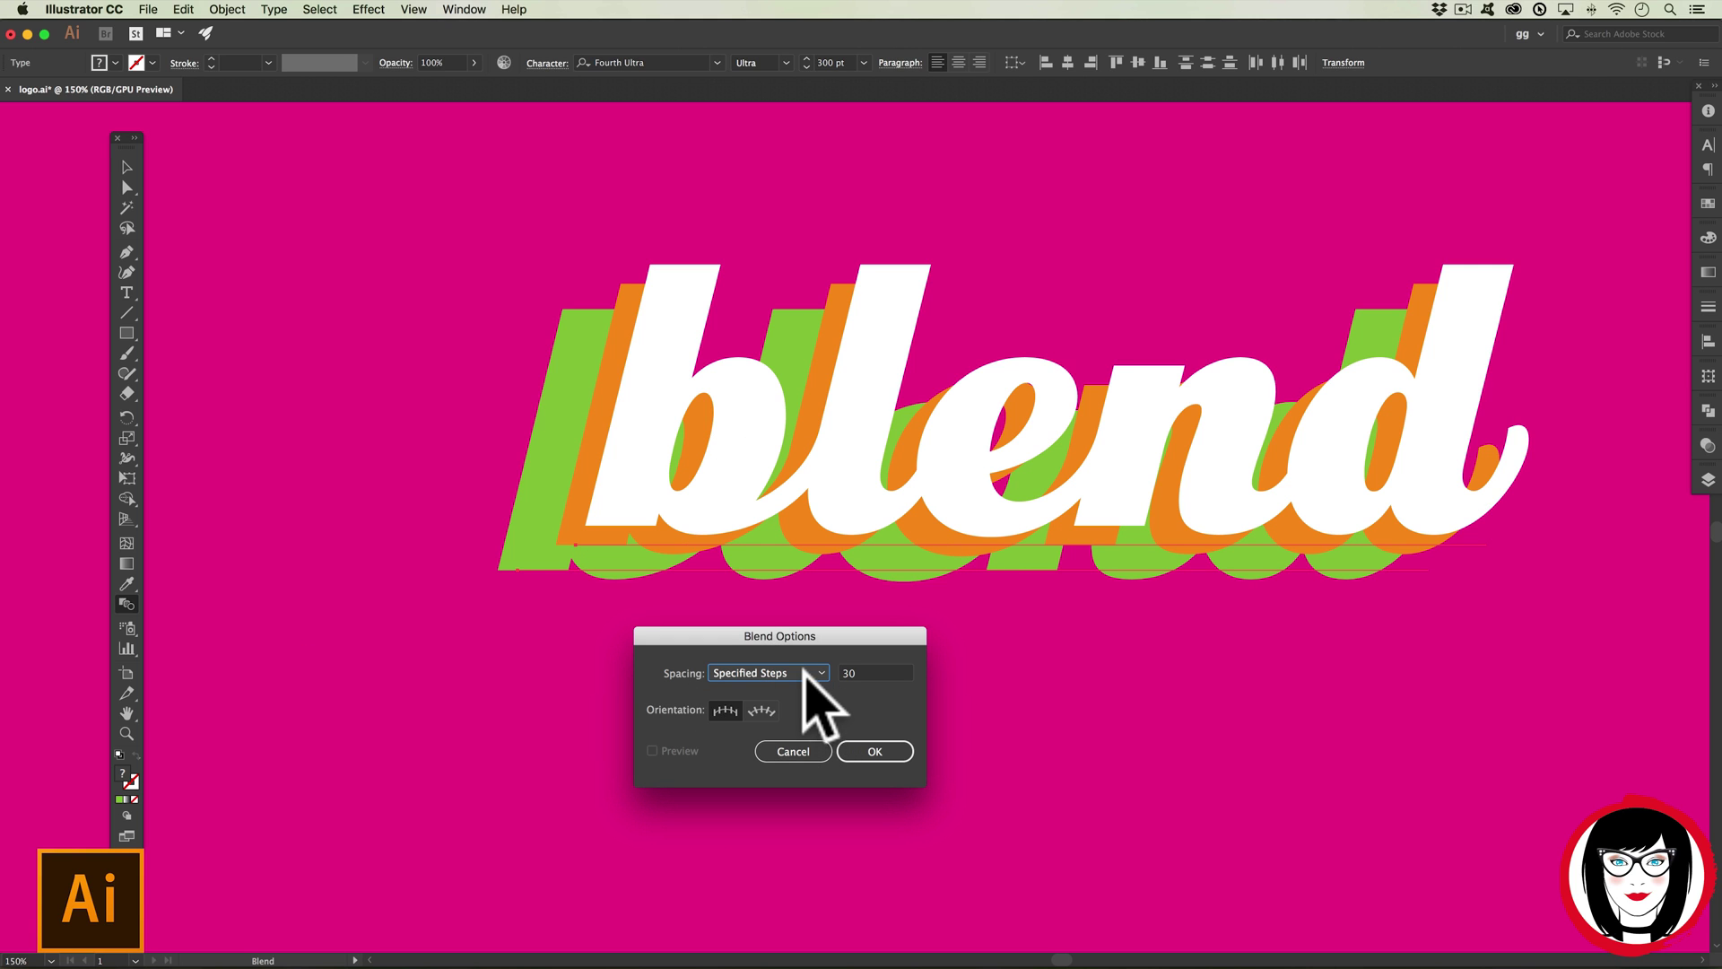
click(769, 673)
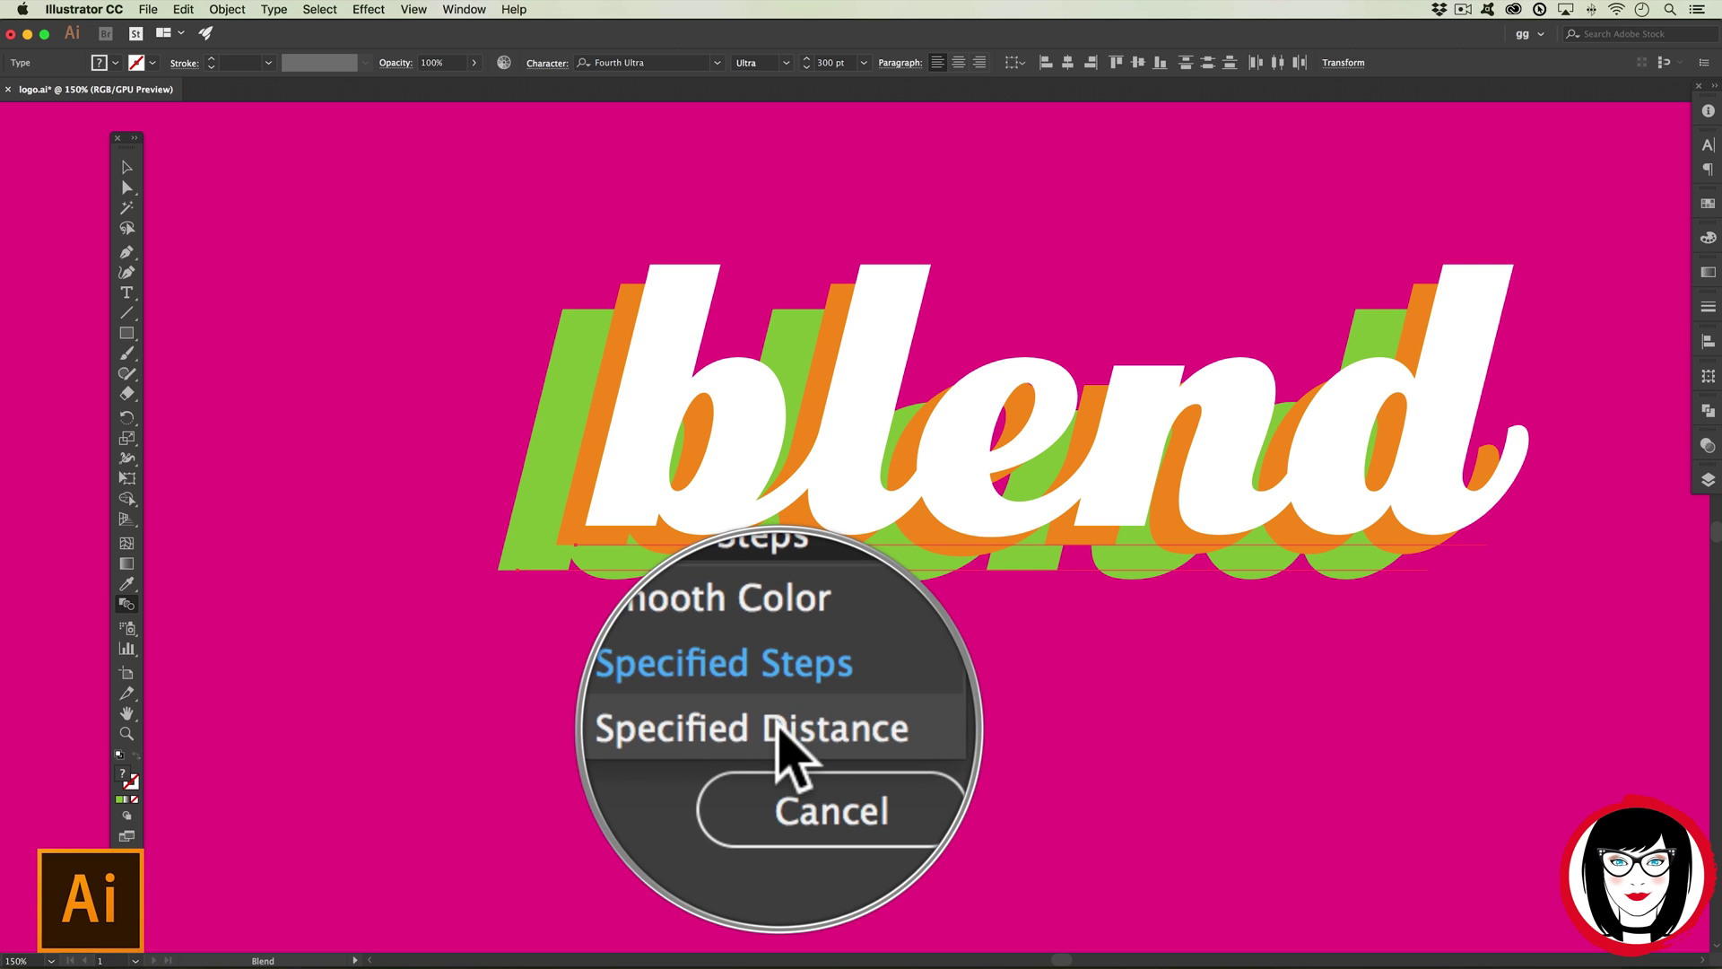
click(747, 679)
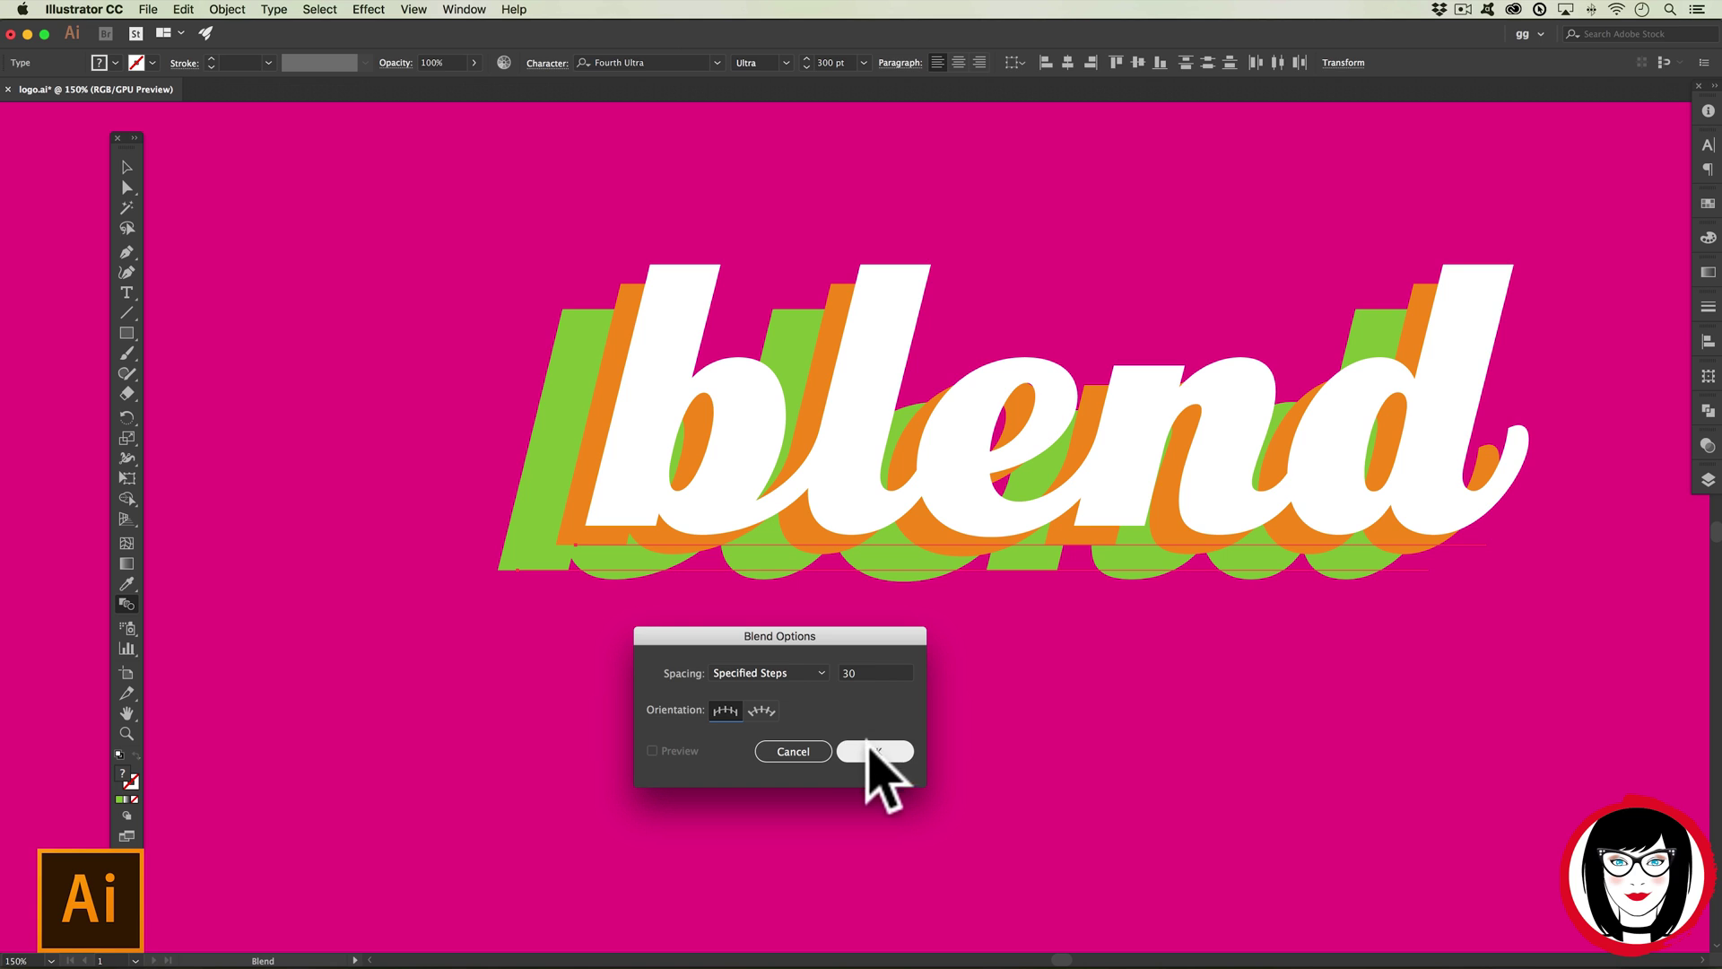
click(875, 752)
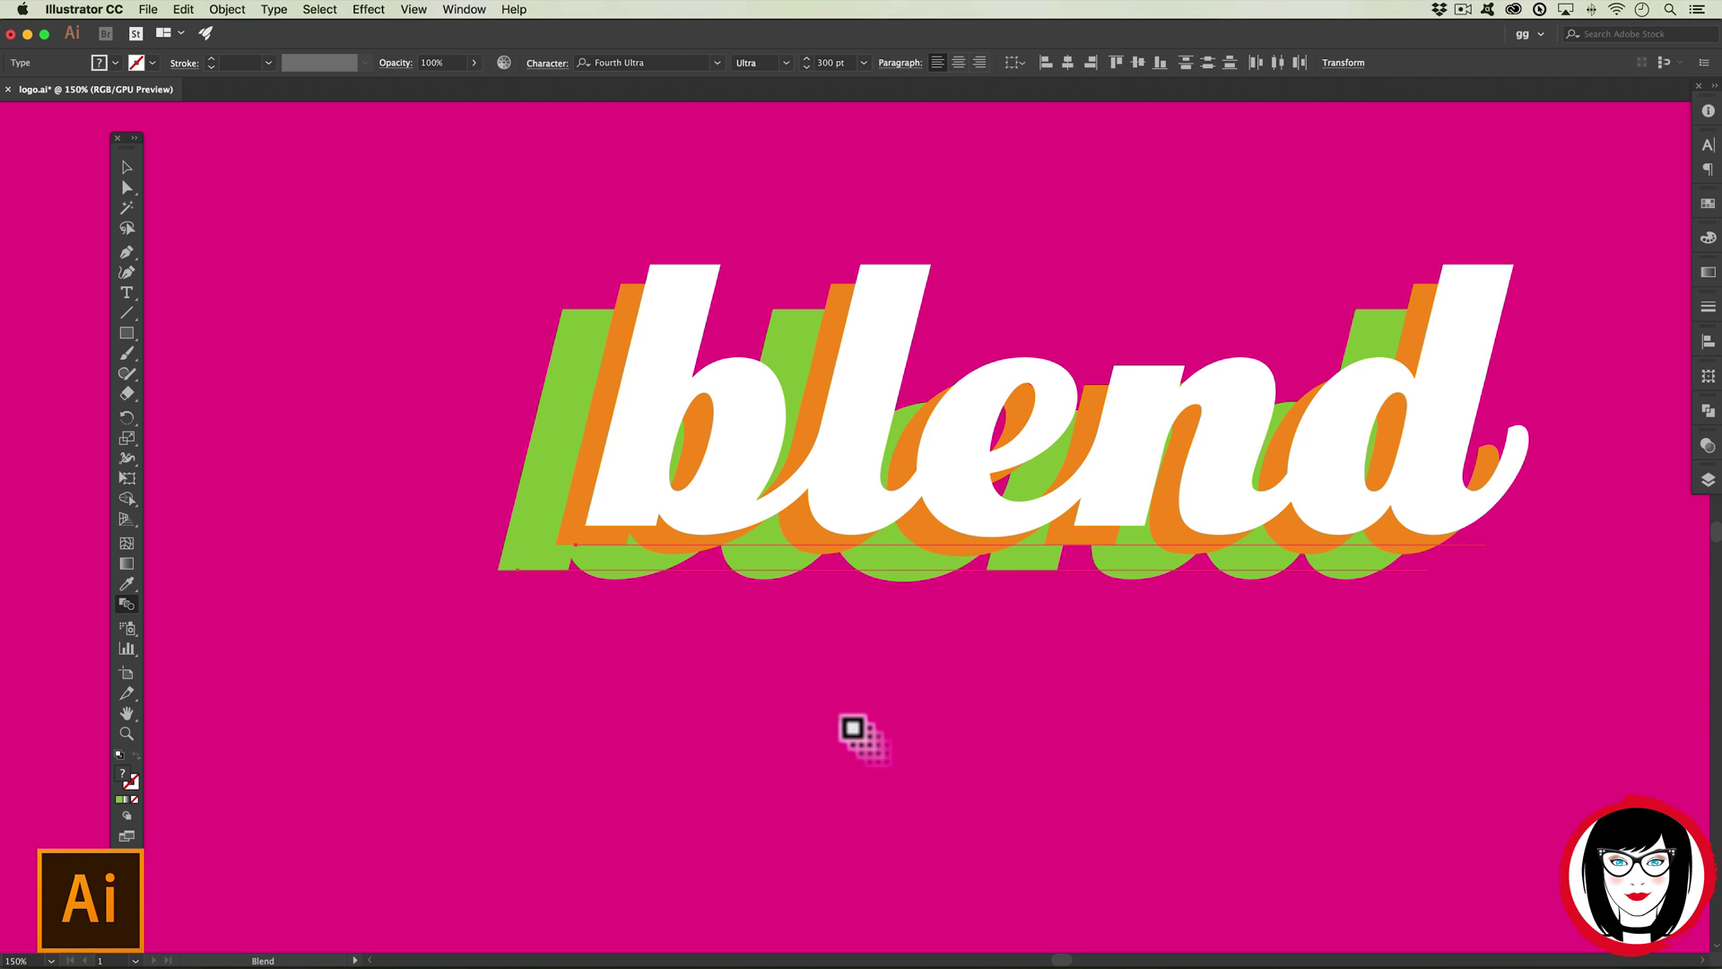
- Blend the green shadow copy into the orange shadow copy with the Blend tool
click(551, 522)
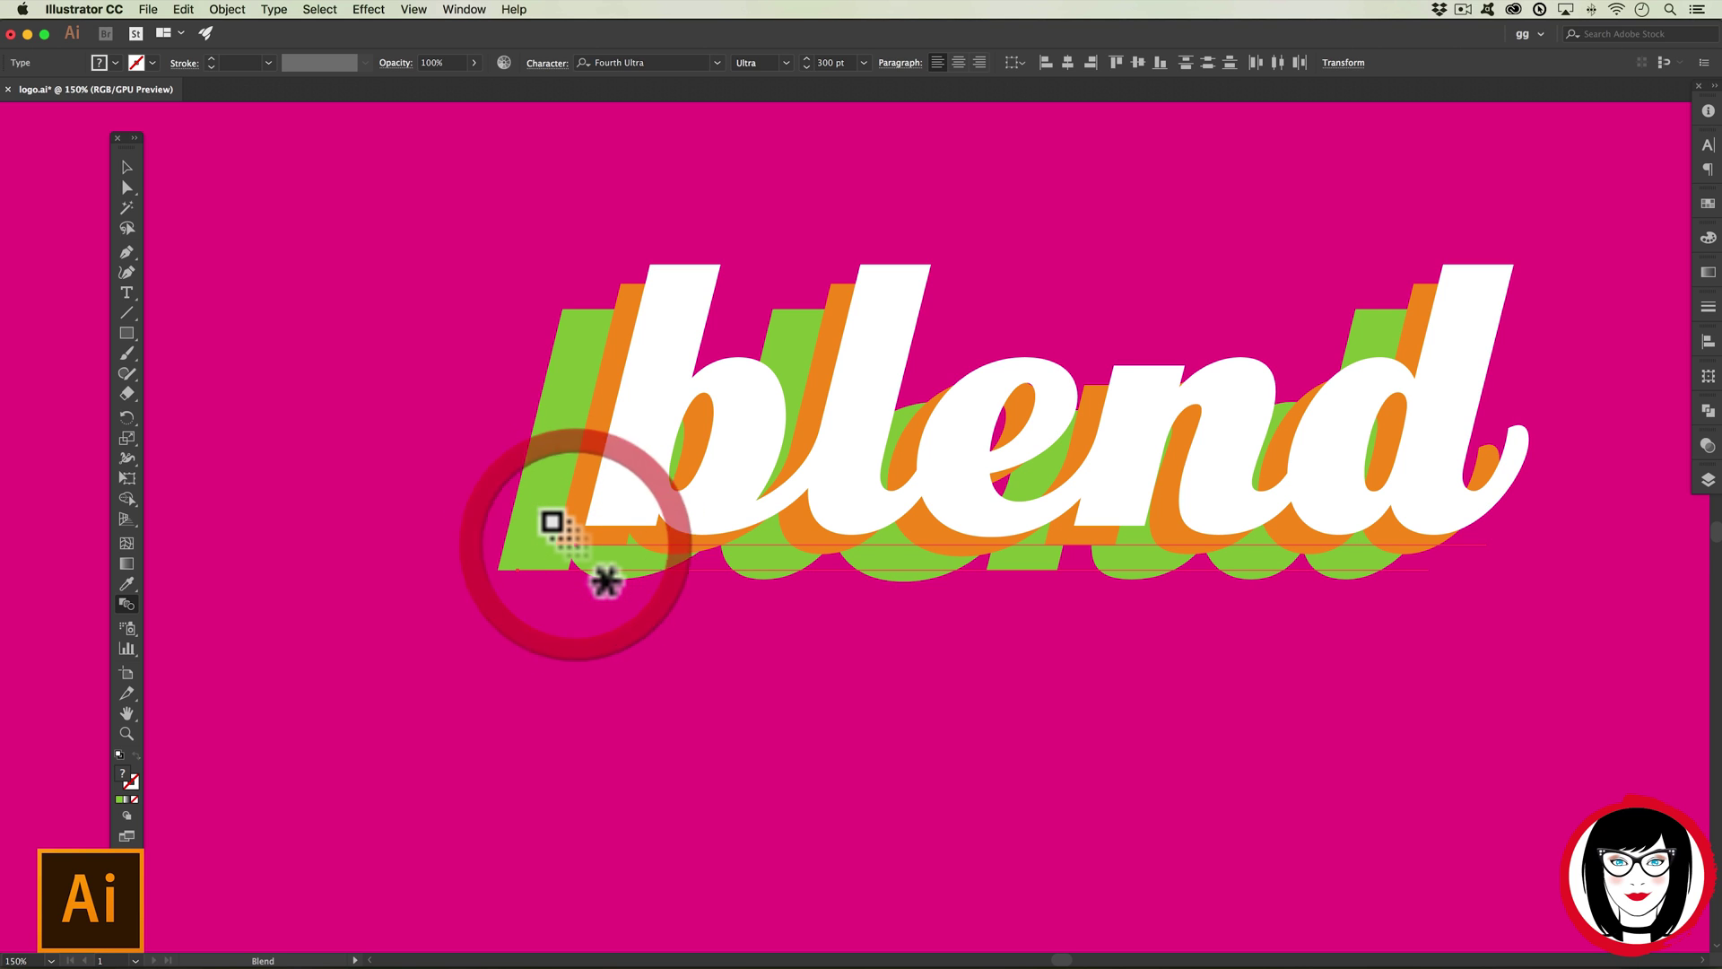
click(491, 549)
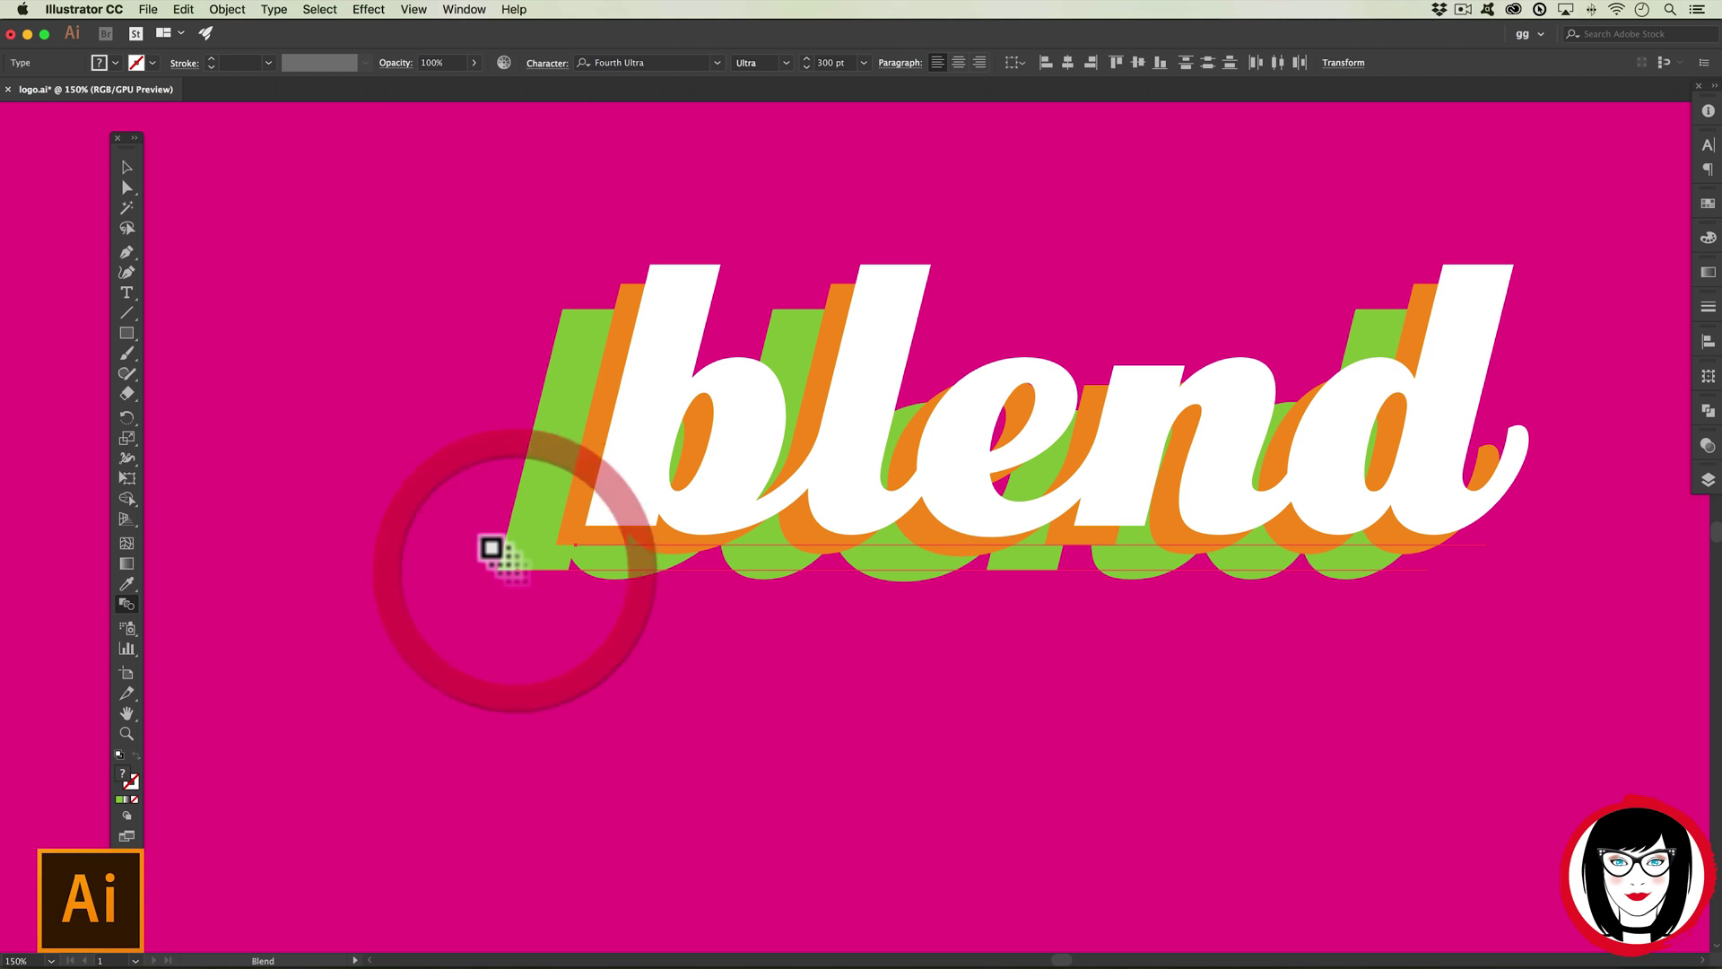
click(501, 555)
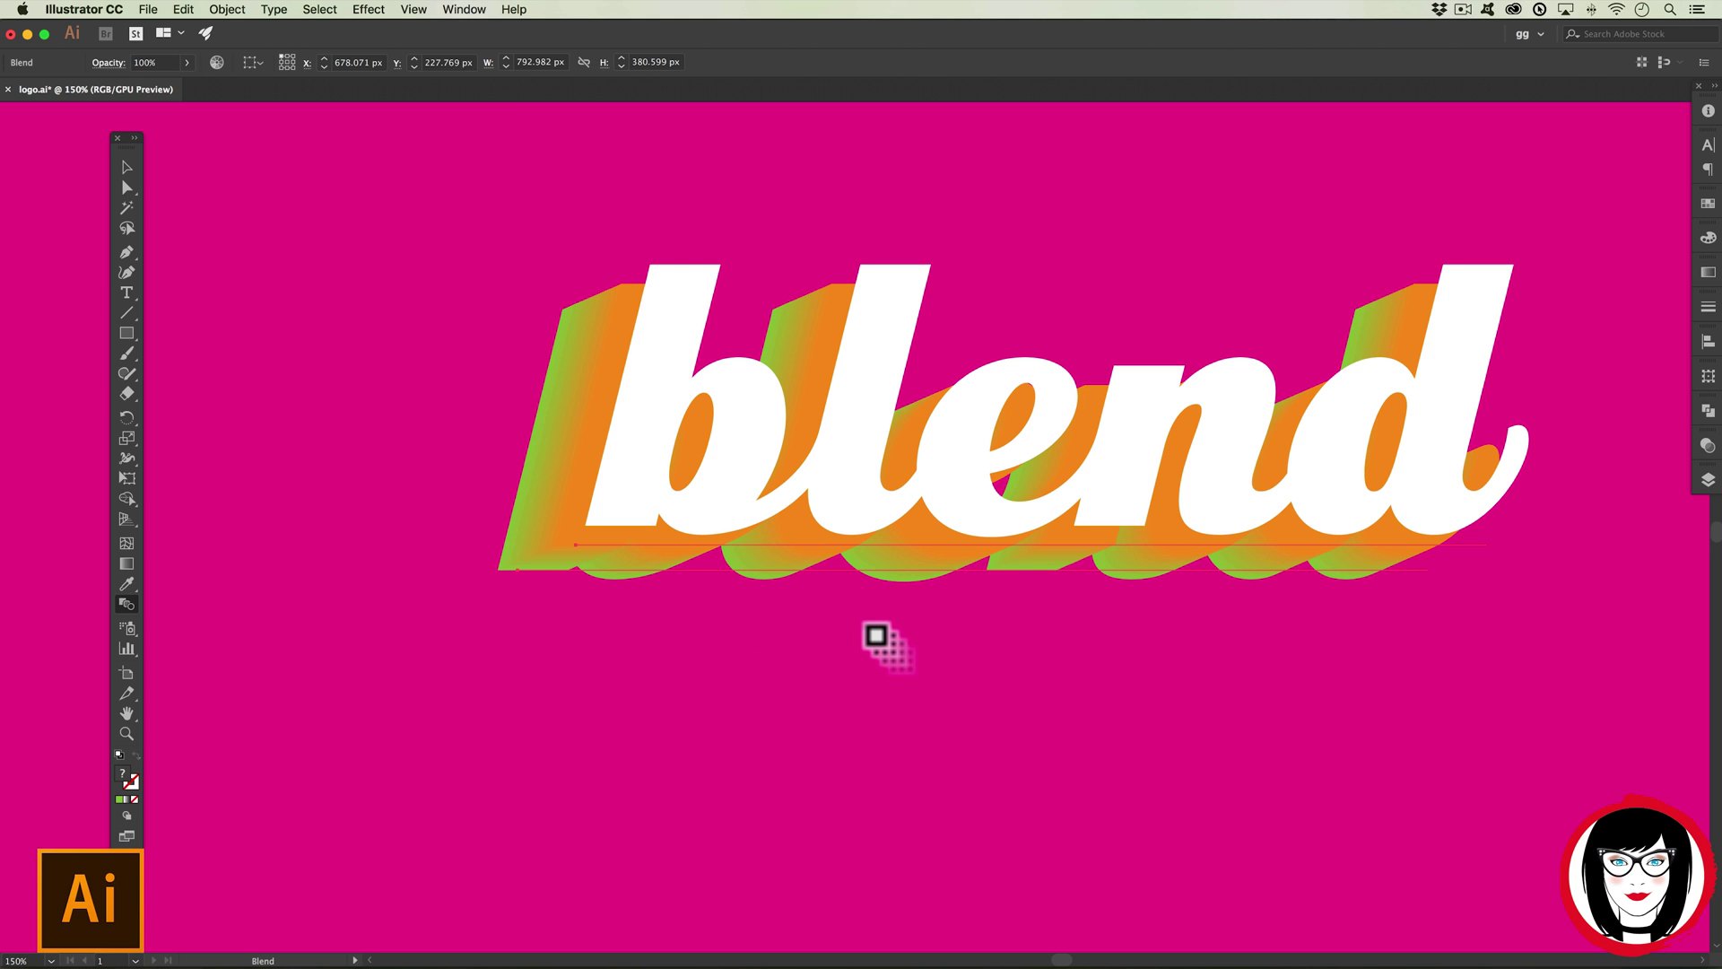
- Nudge the blended shadow 20 px left and 10 px down behind the white word
key(v)
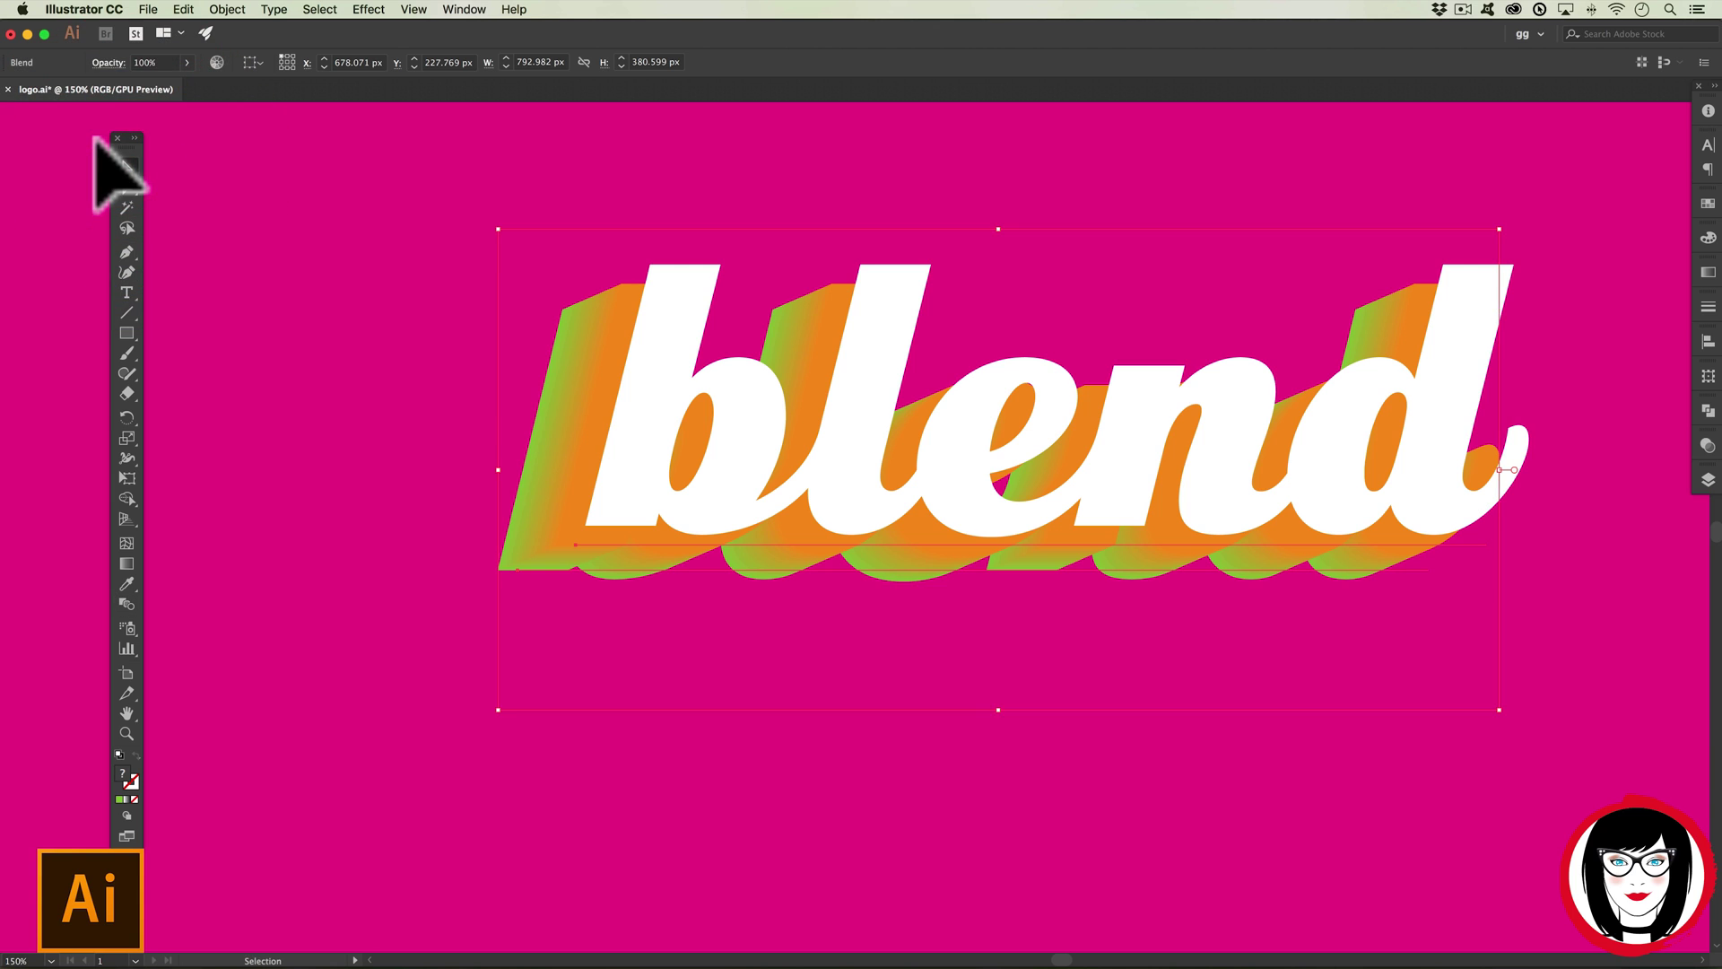
key(shift+Down)
key(shift+Down)
key(shift+Left)
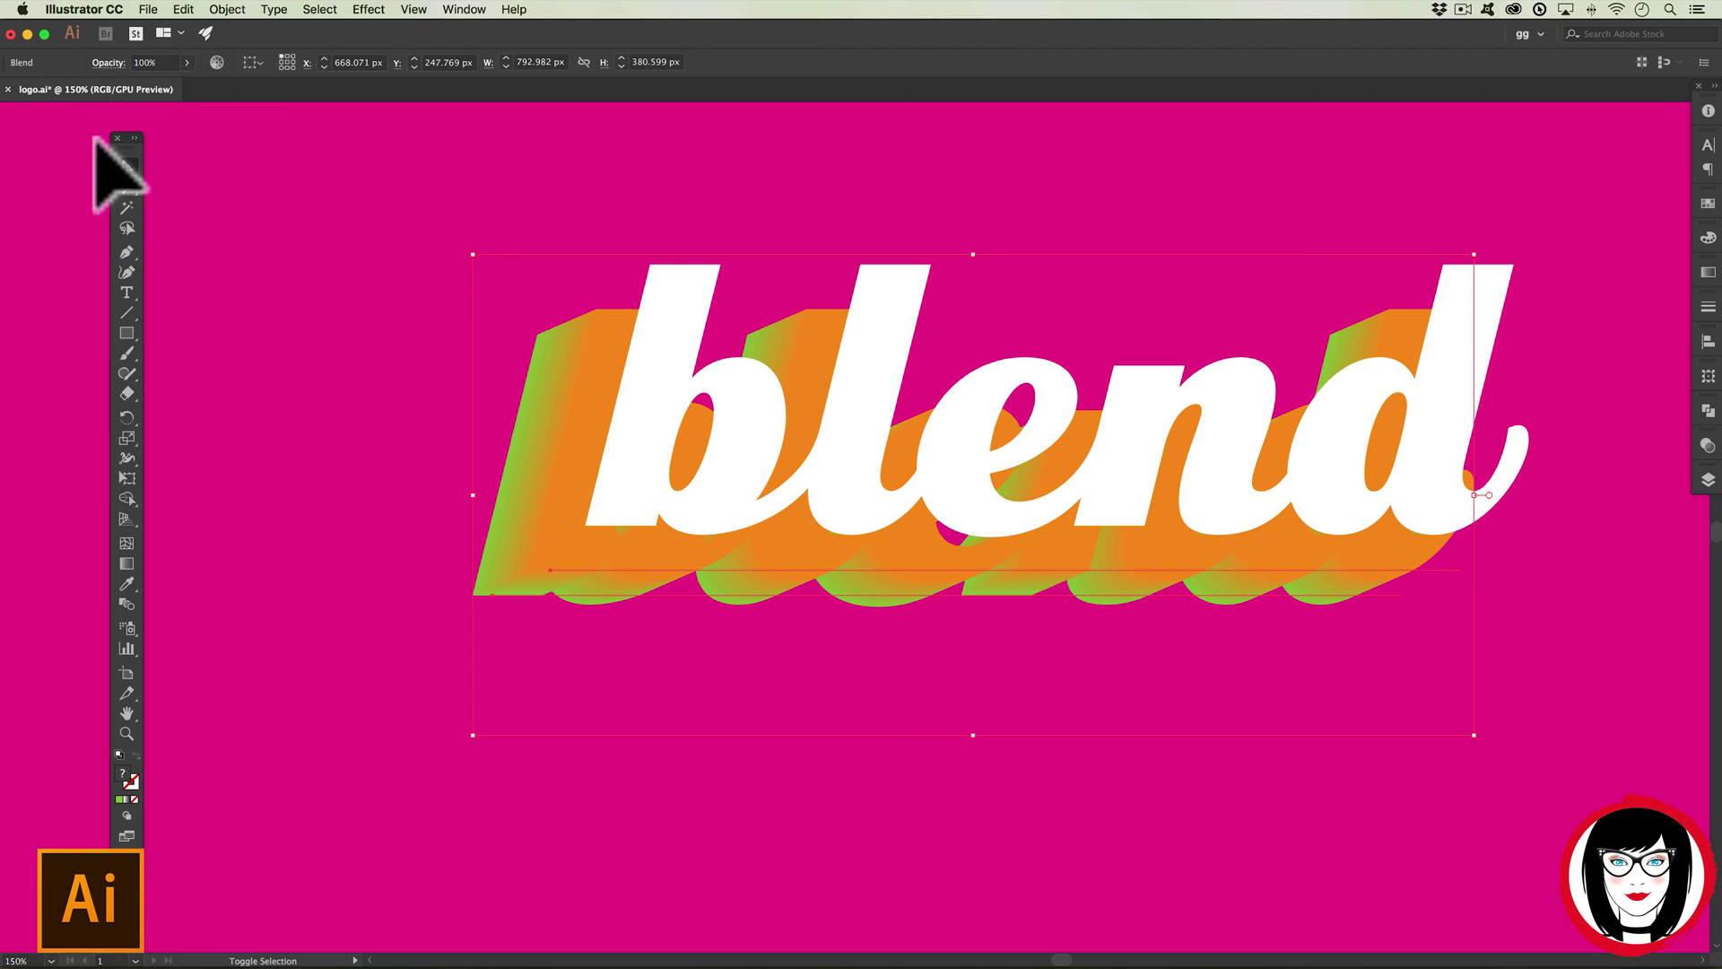
key(shift+Right)
key(shift+Right)
key(shift+Up)
key(shift+Up)
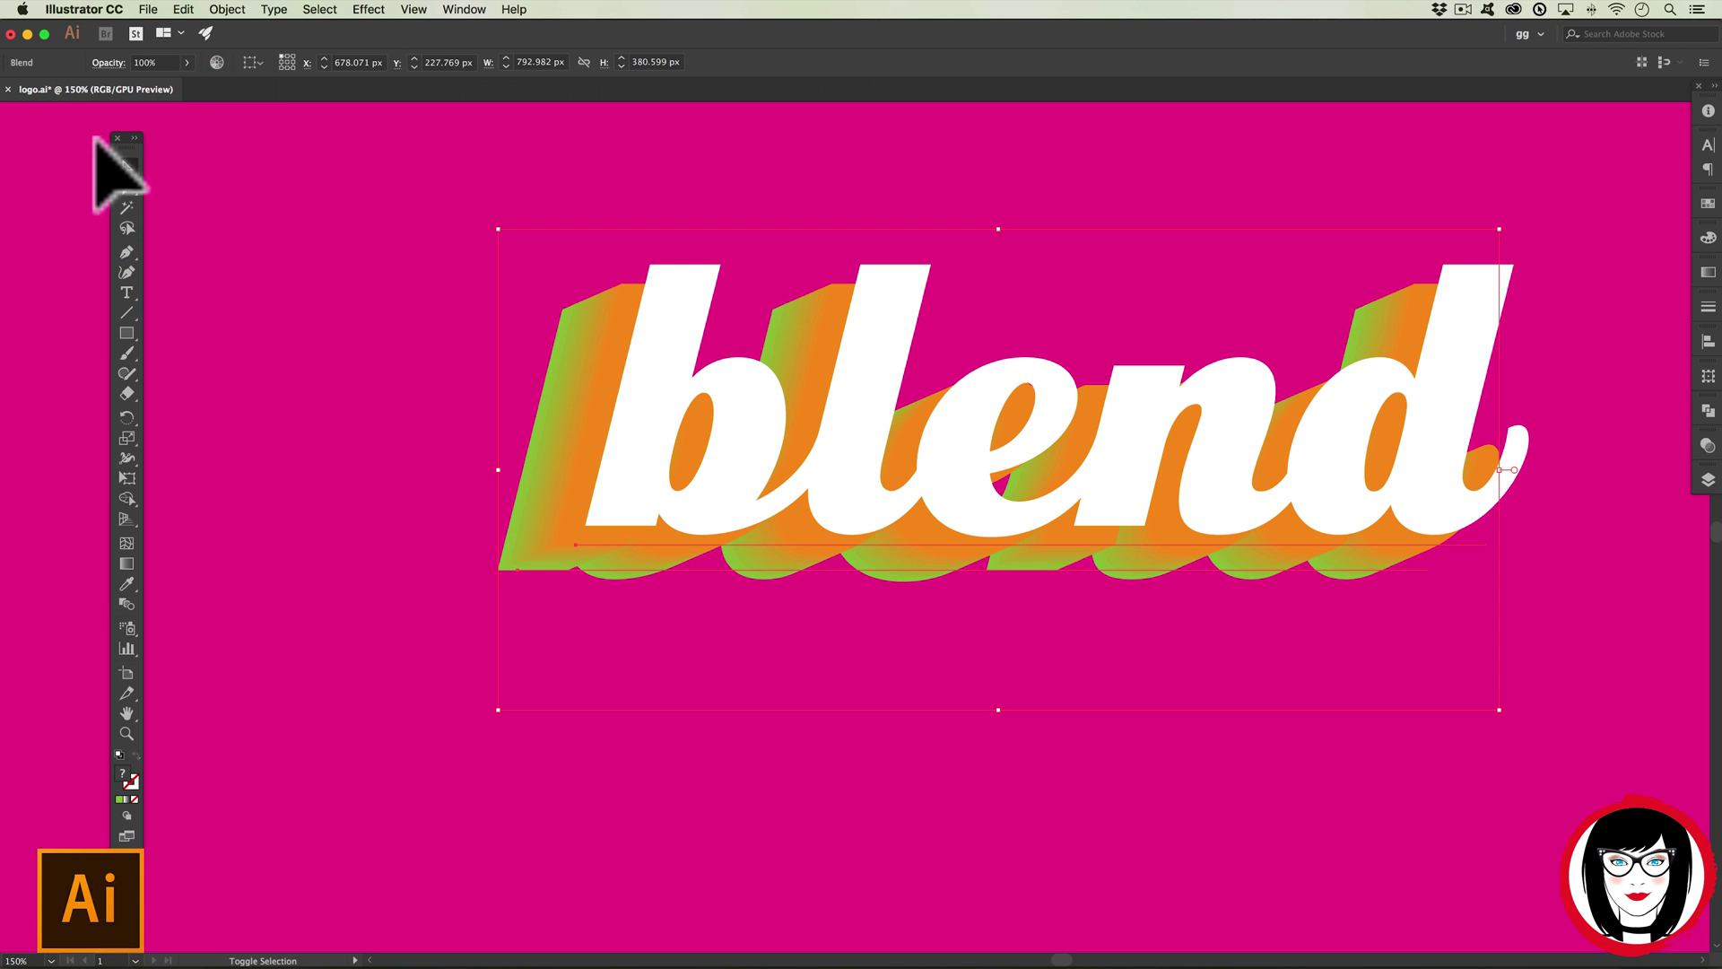
key(shift+Down)
key(shift+Left)
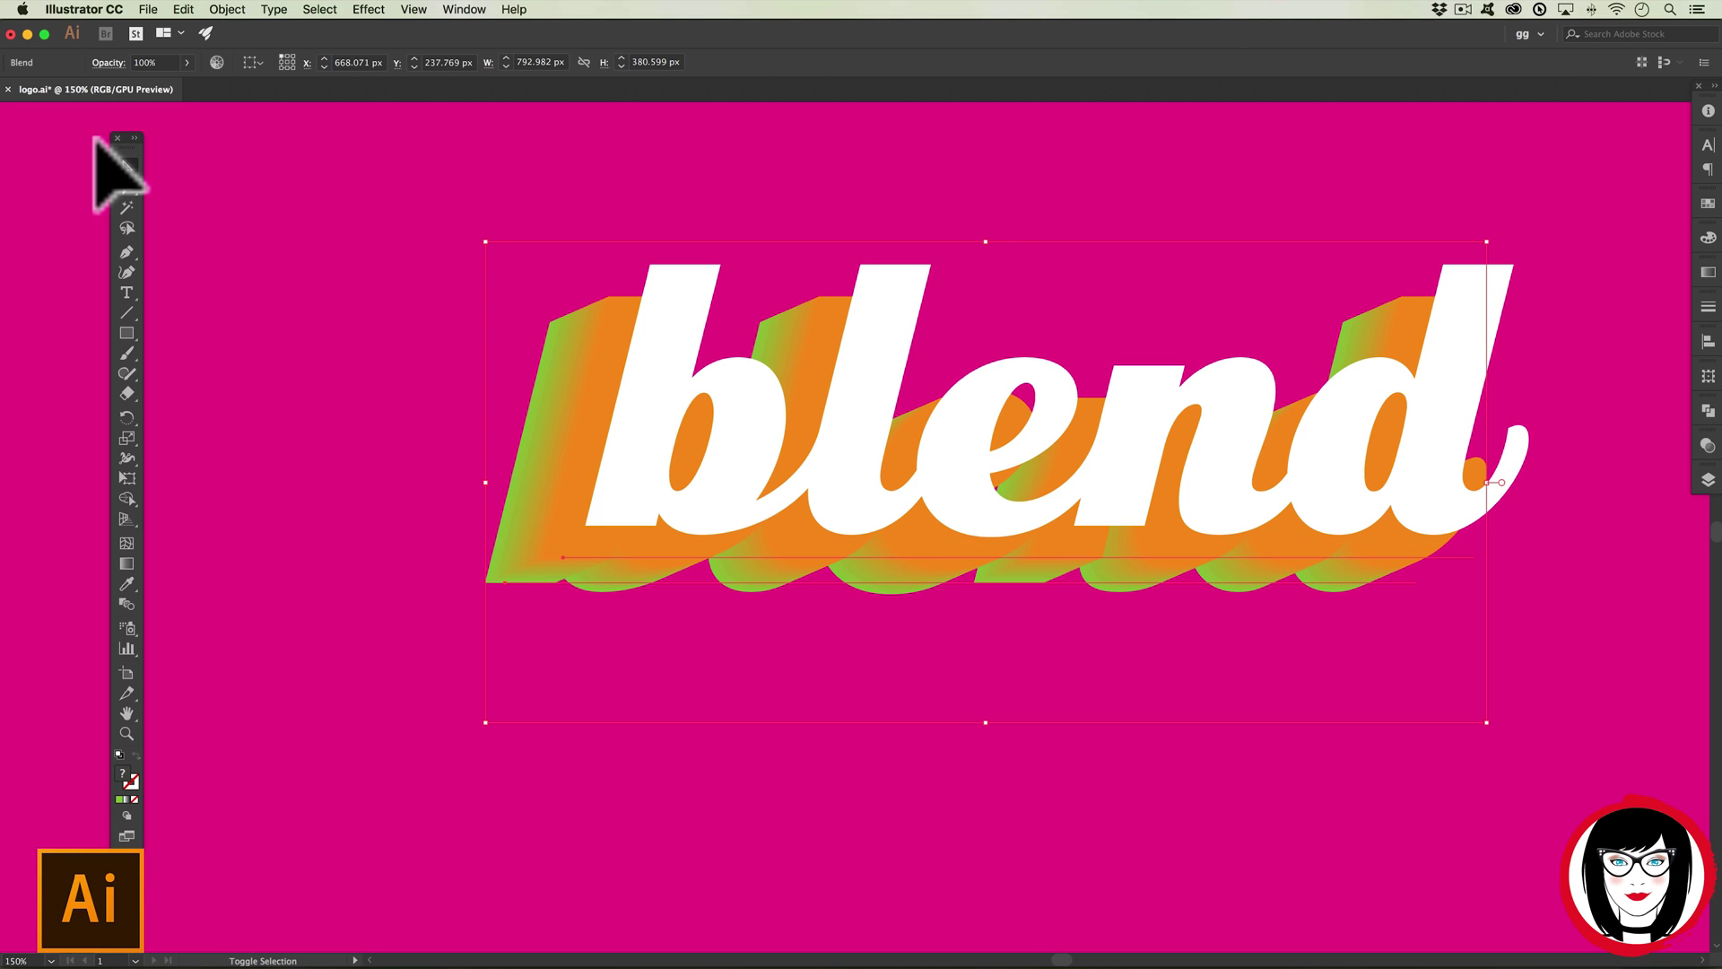
key(shift+Left)
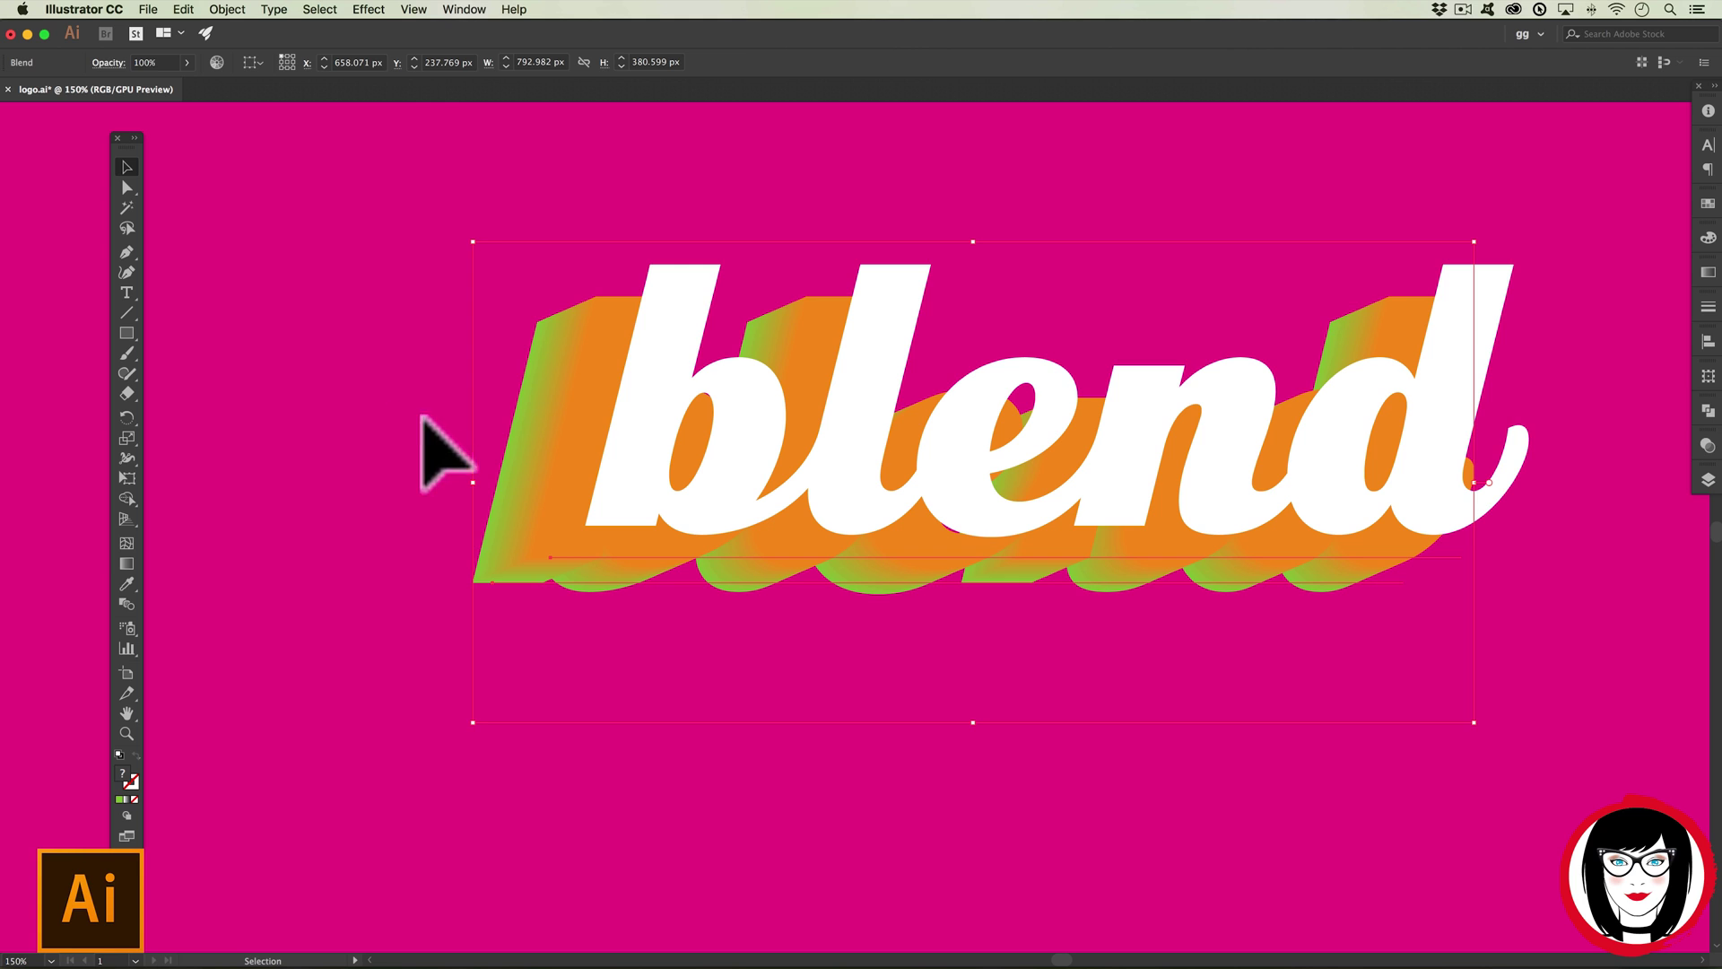
- Nudge the blended shadow 2 px right to X 660.071 px, then reselect it
click(348, 368)
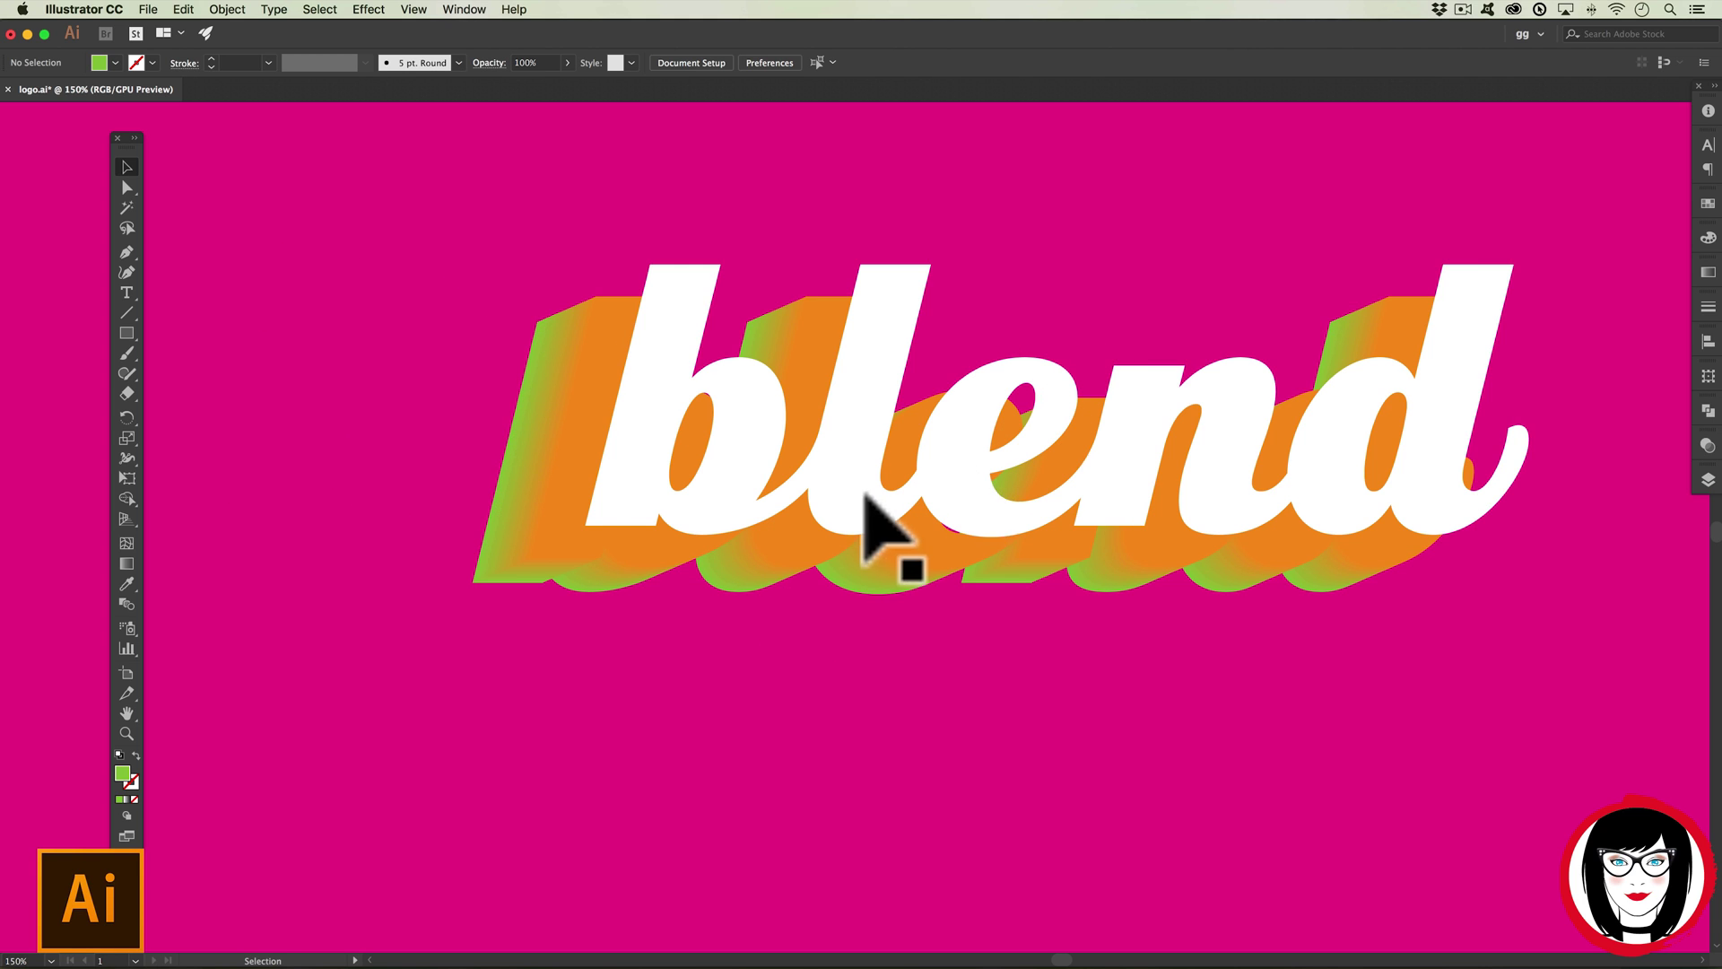
click(483, 494)
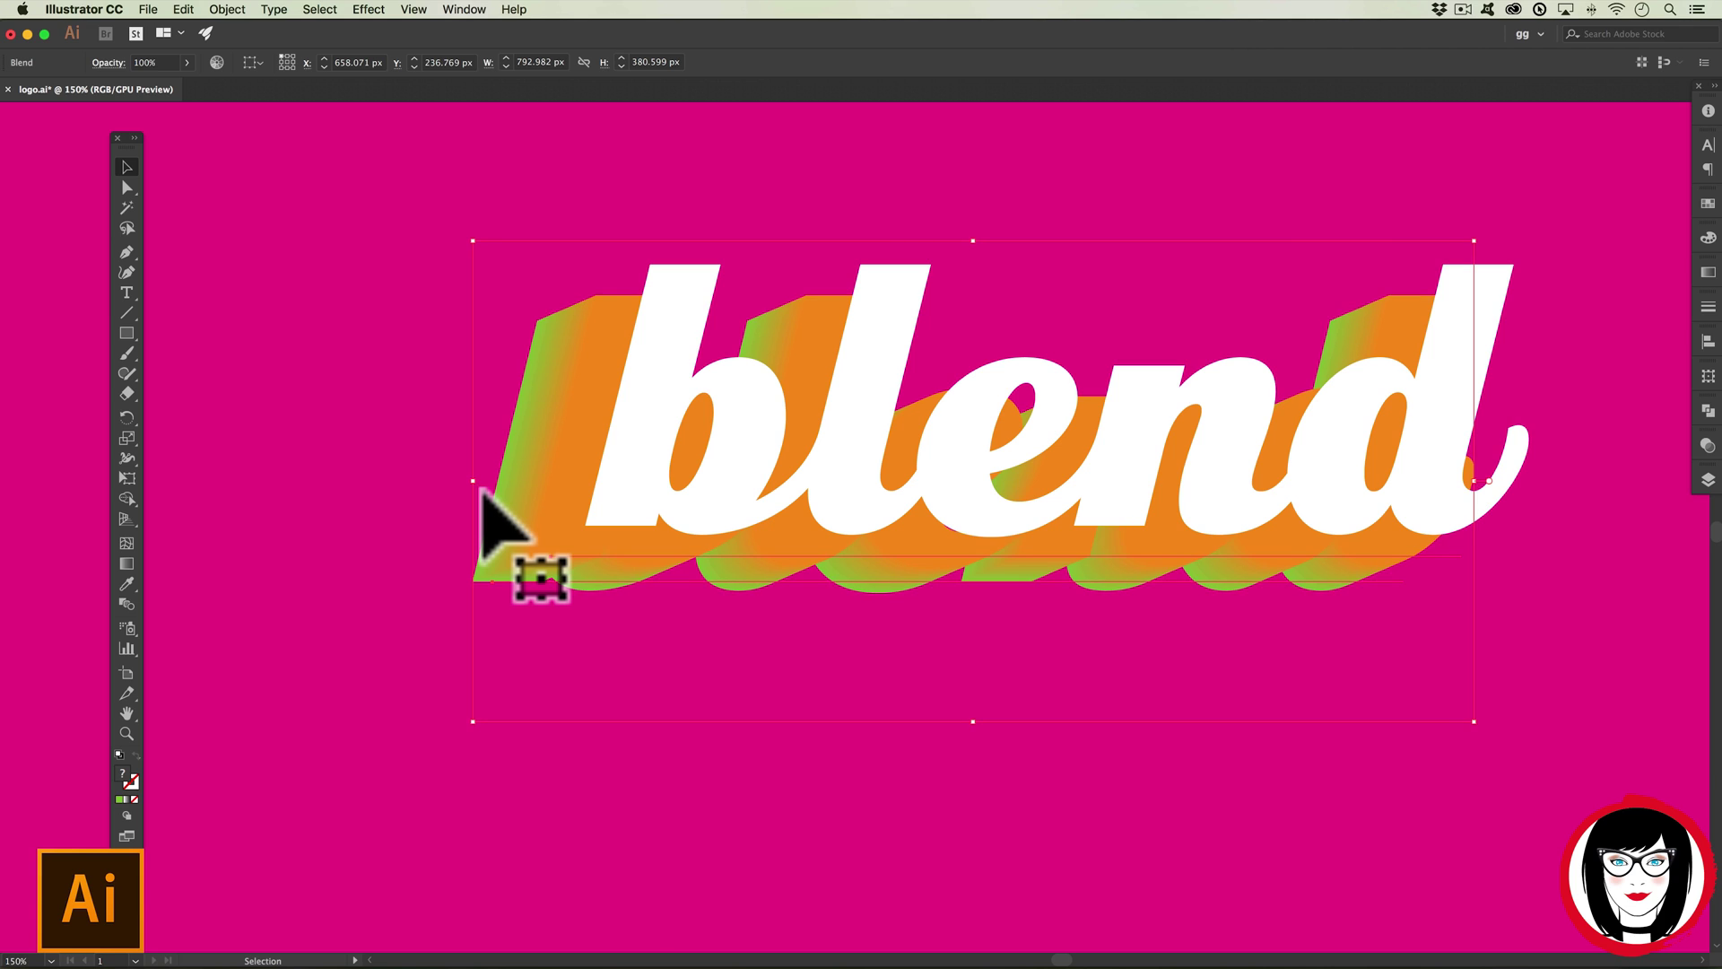
key(Right)
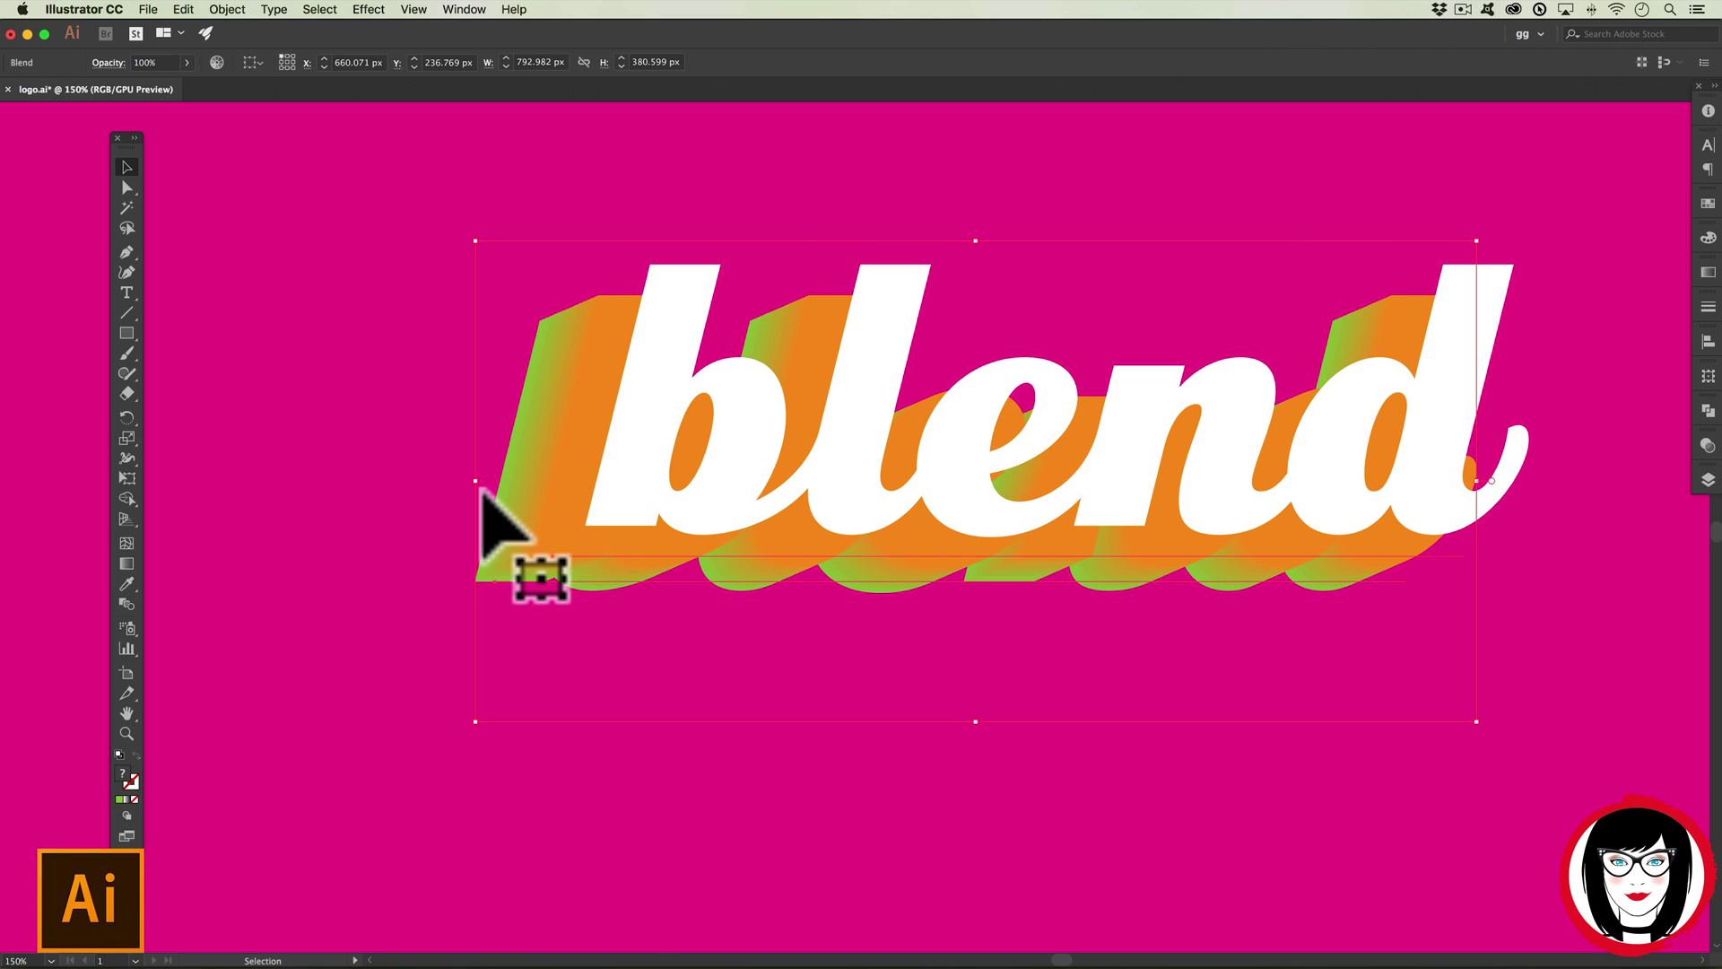
click(368, 481)
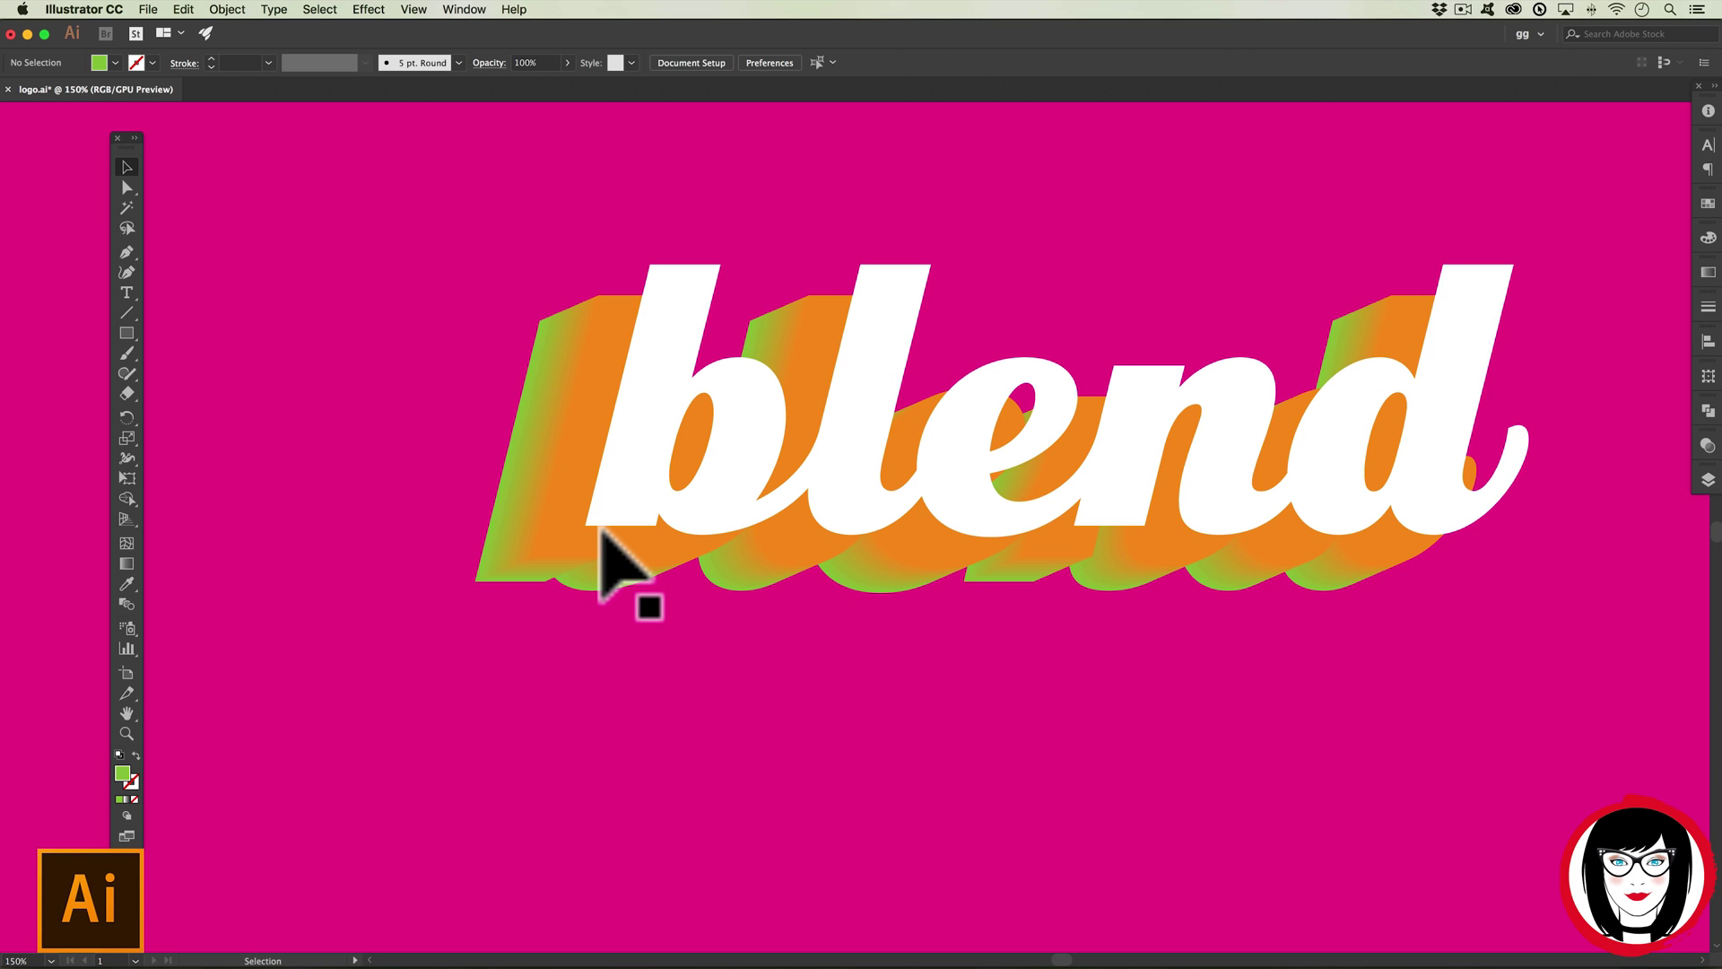
click(513, 548)
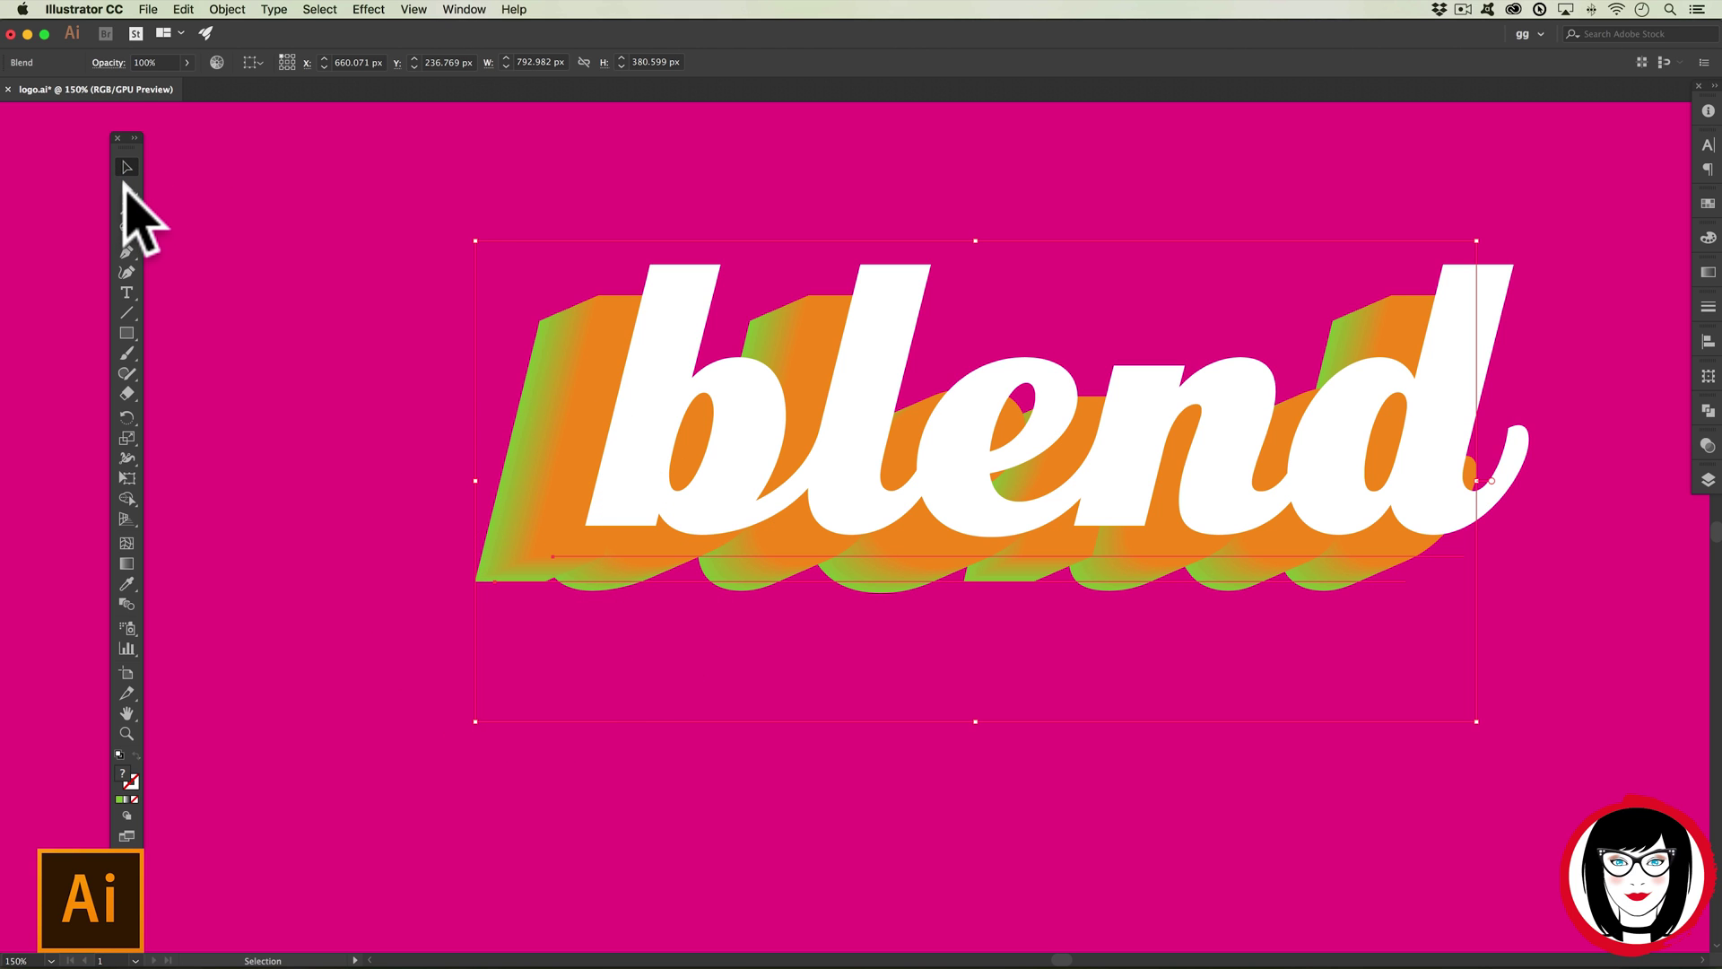
- Move the orange front copy up and right to X 736.071 px with Direct Selection
click(125, 186)
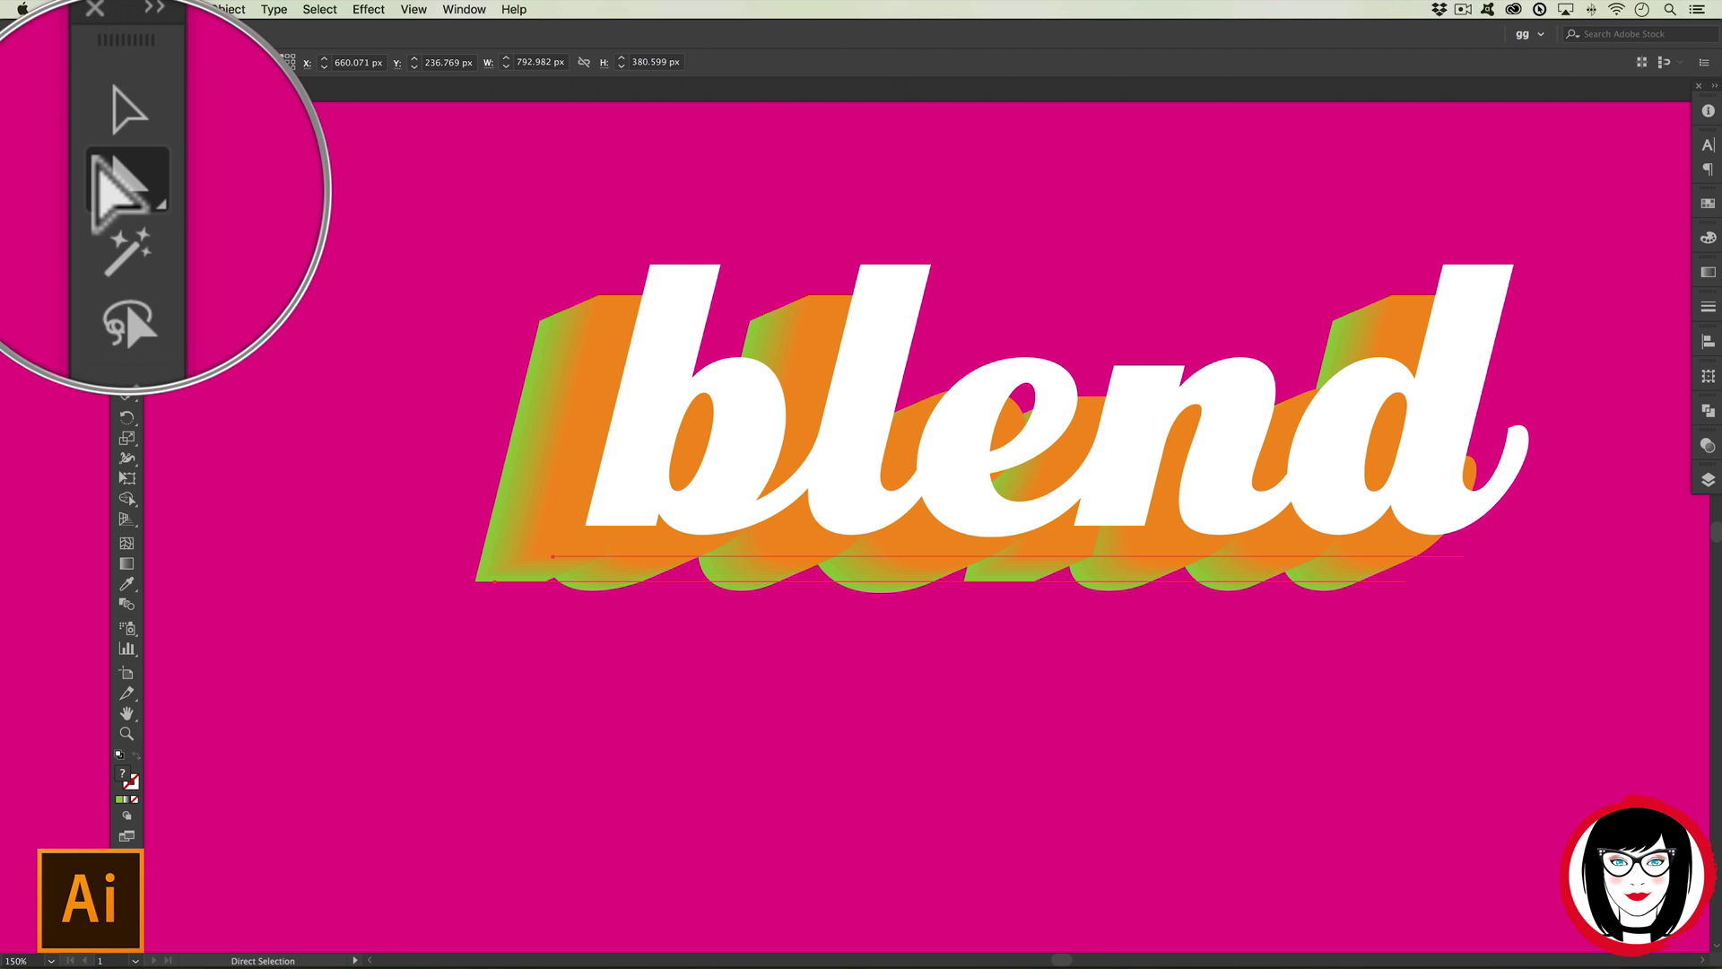
click(443, 583)
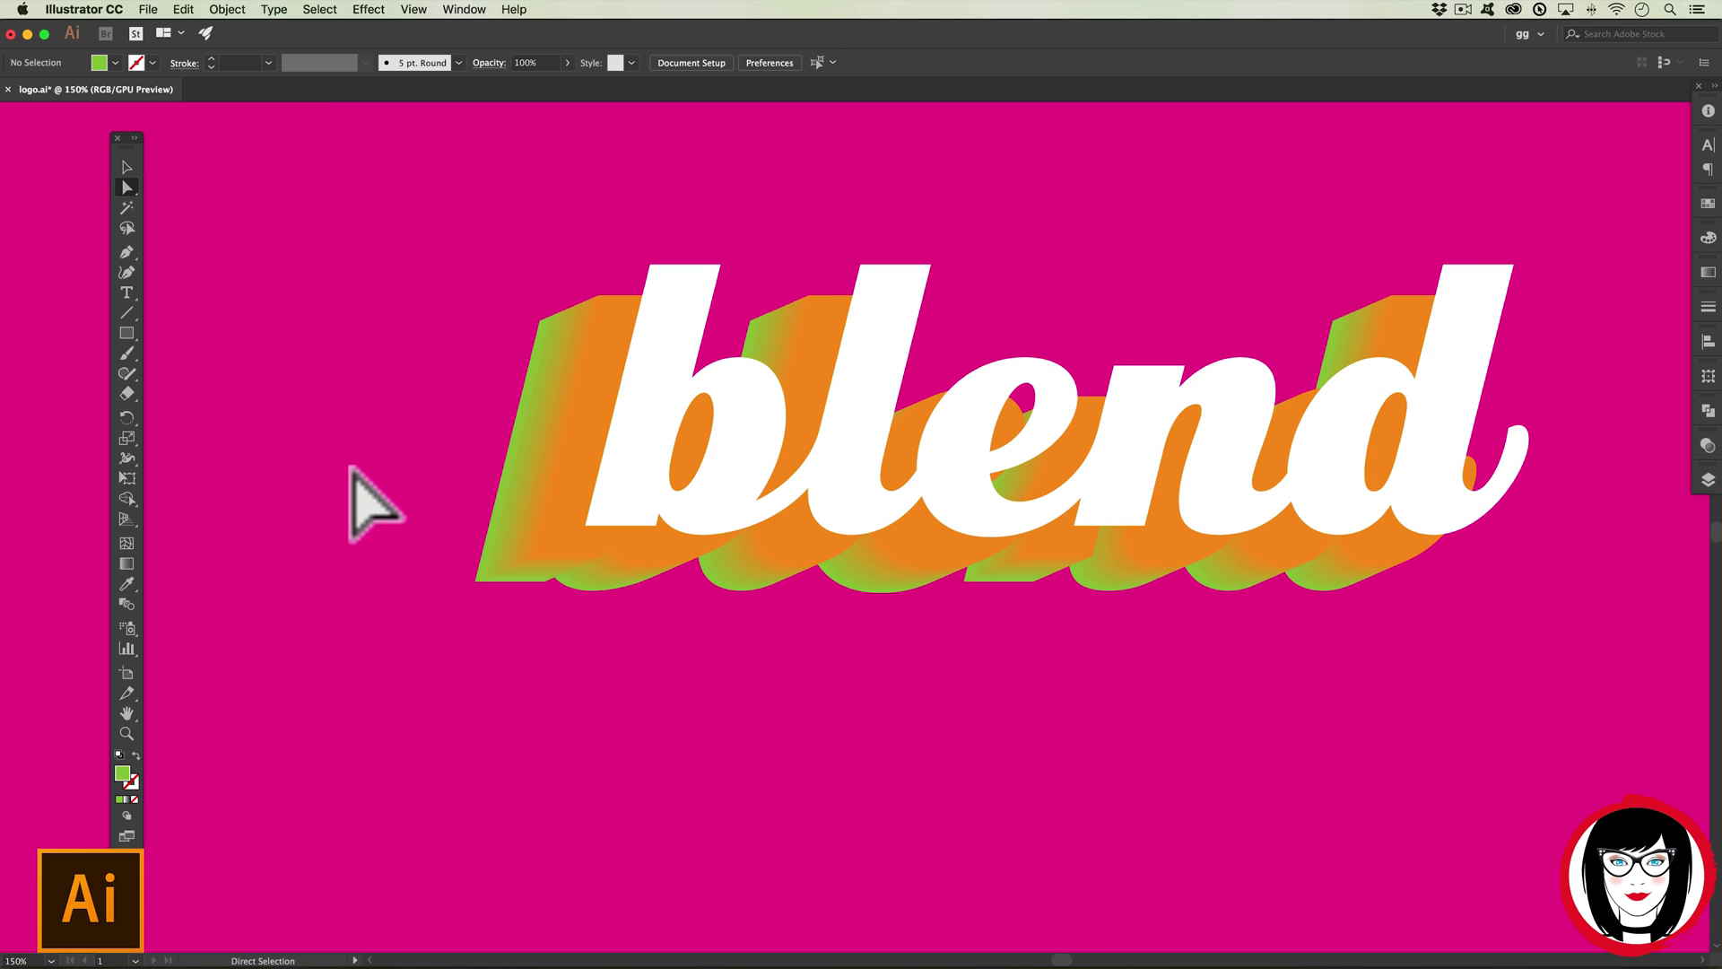
click(543, 525)
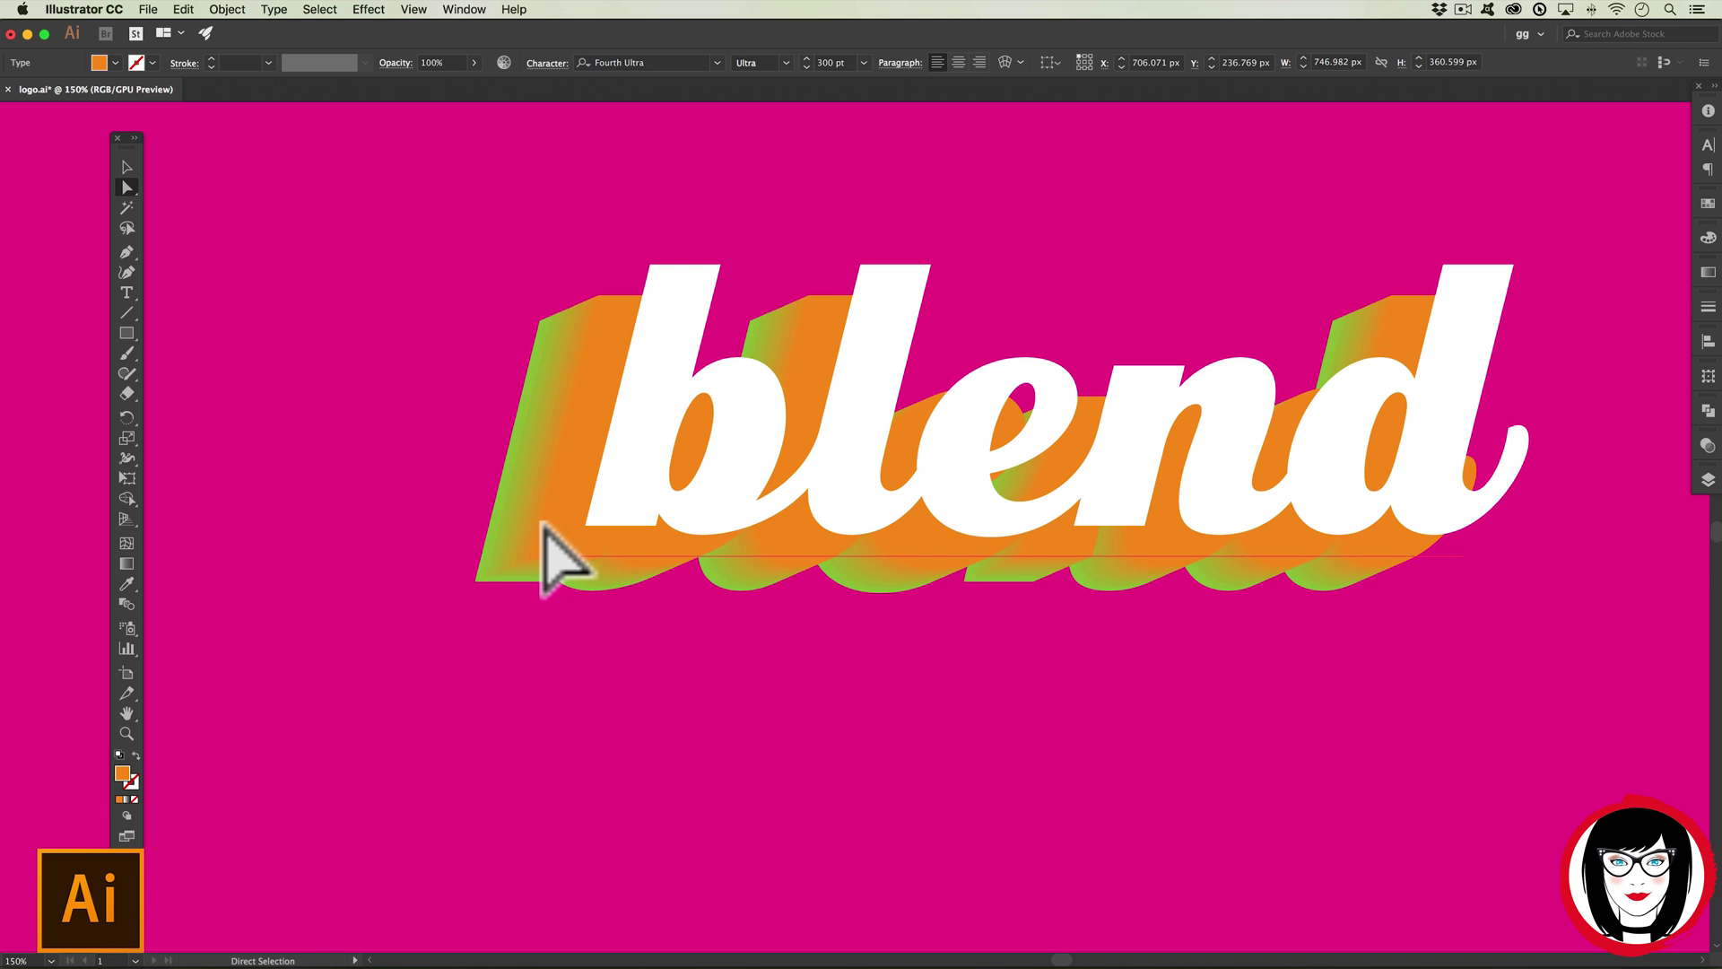
key(shift+Up)
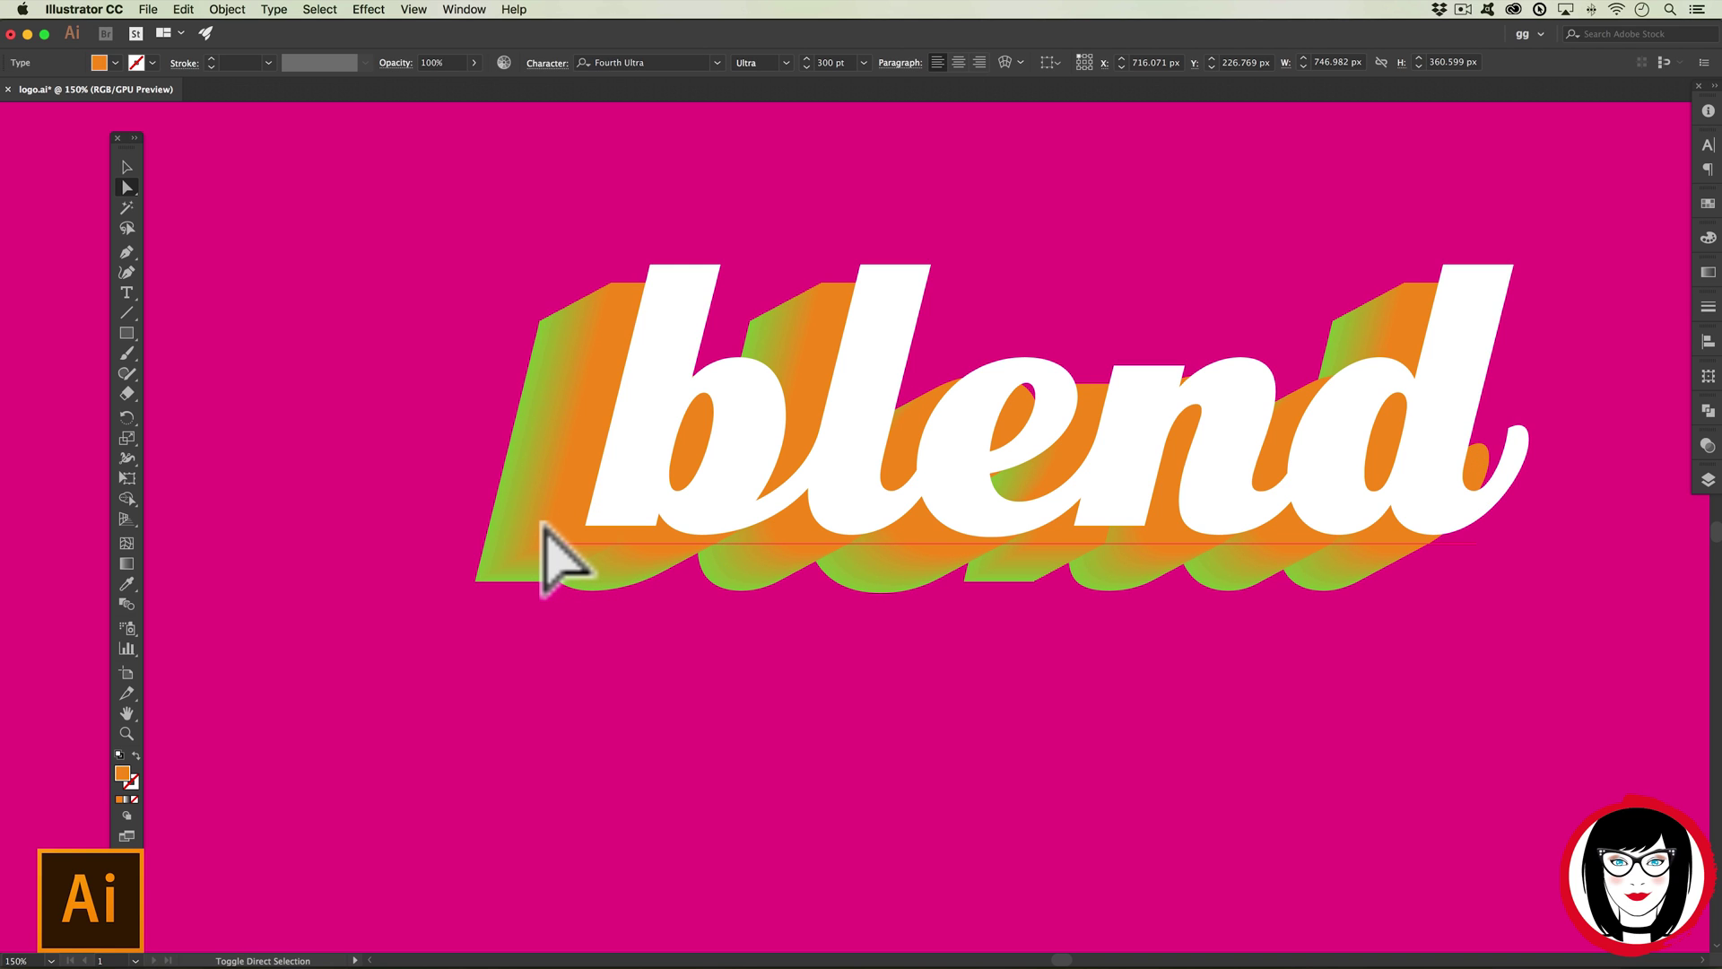
key(shift+Right)
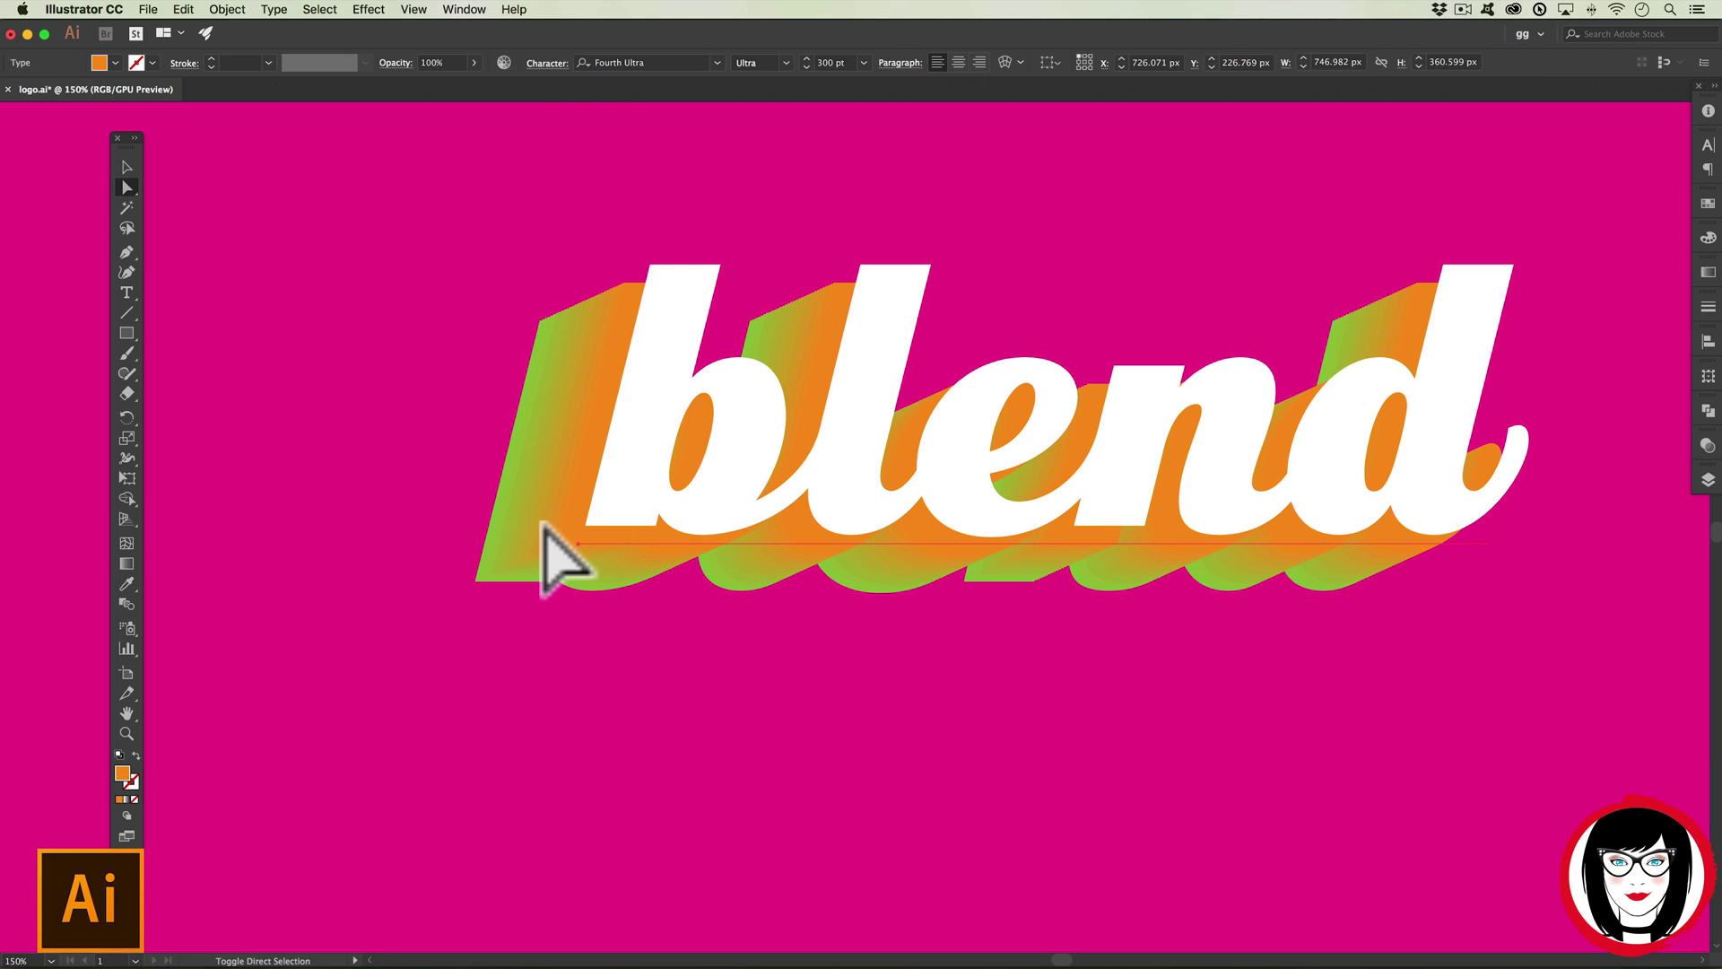
key(shift+Up)
key(shift+Right)
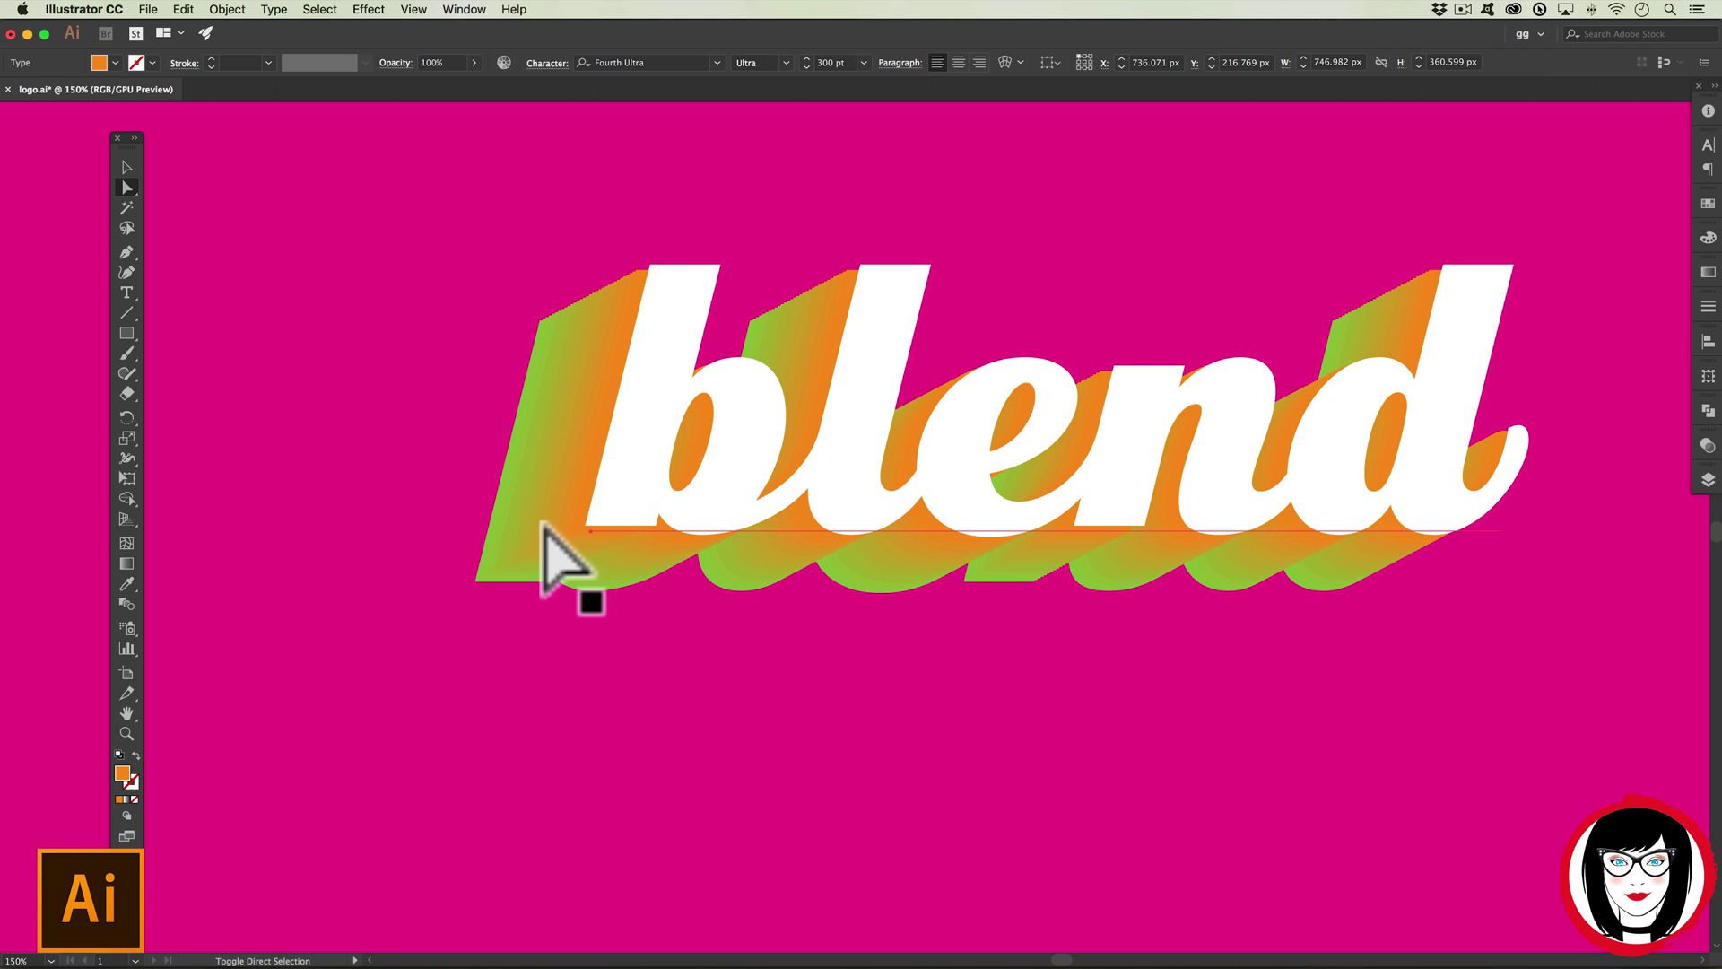
key(shift+Right)
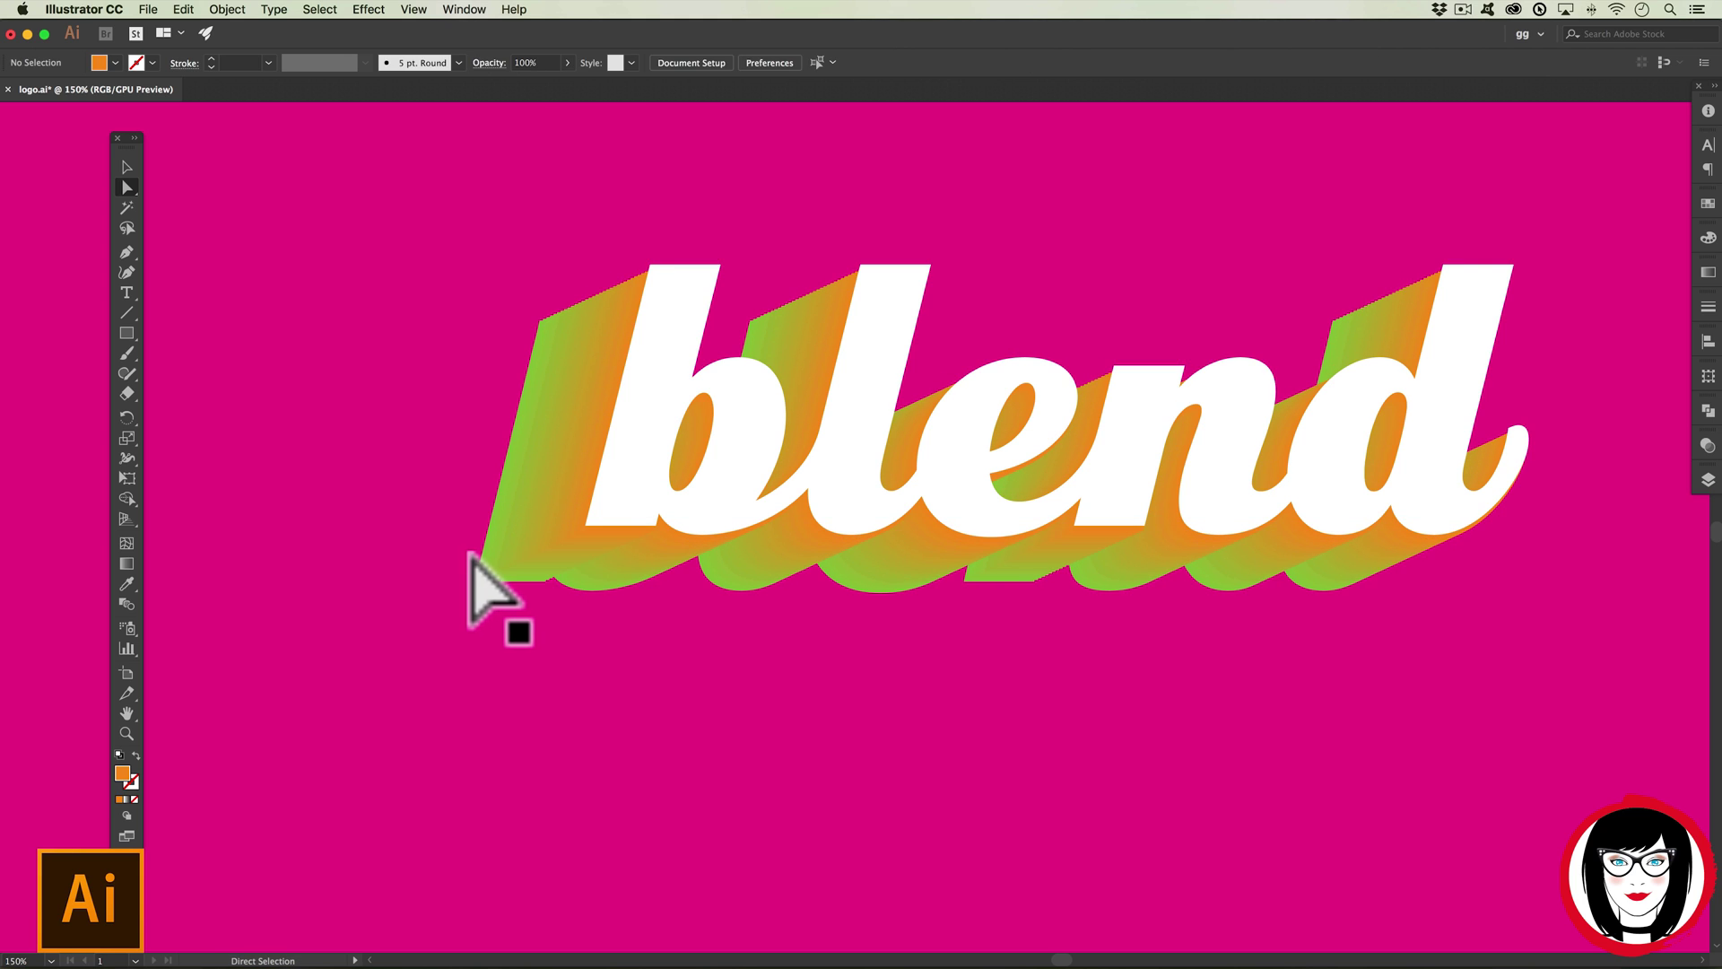
- Move the green back copy down and left to X 640.071 px
click(469, 555)
key(shift+Down)
key(shift+Down)
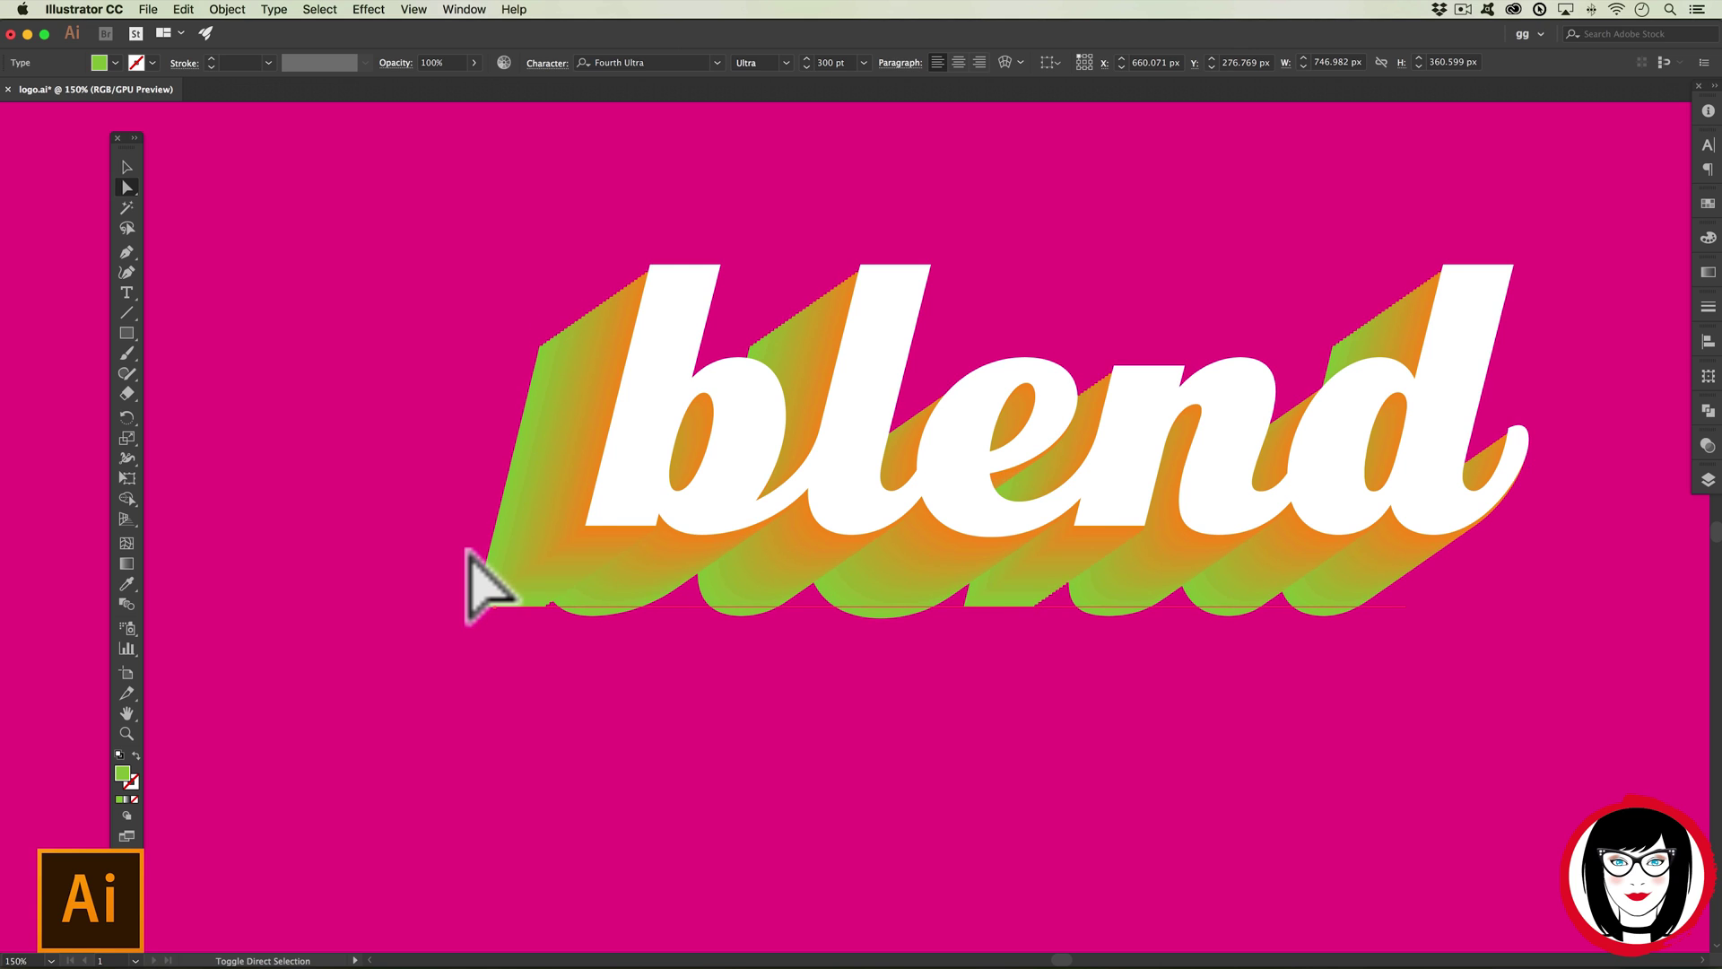
key(shift+Left)
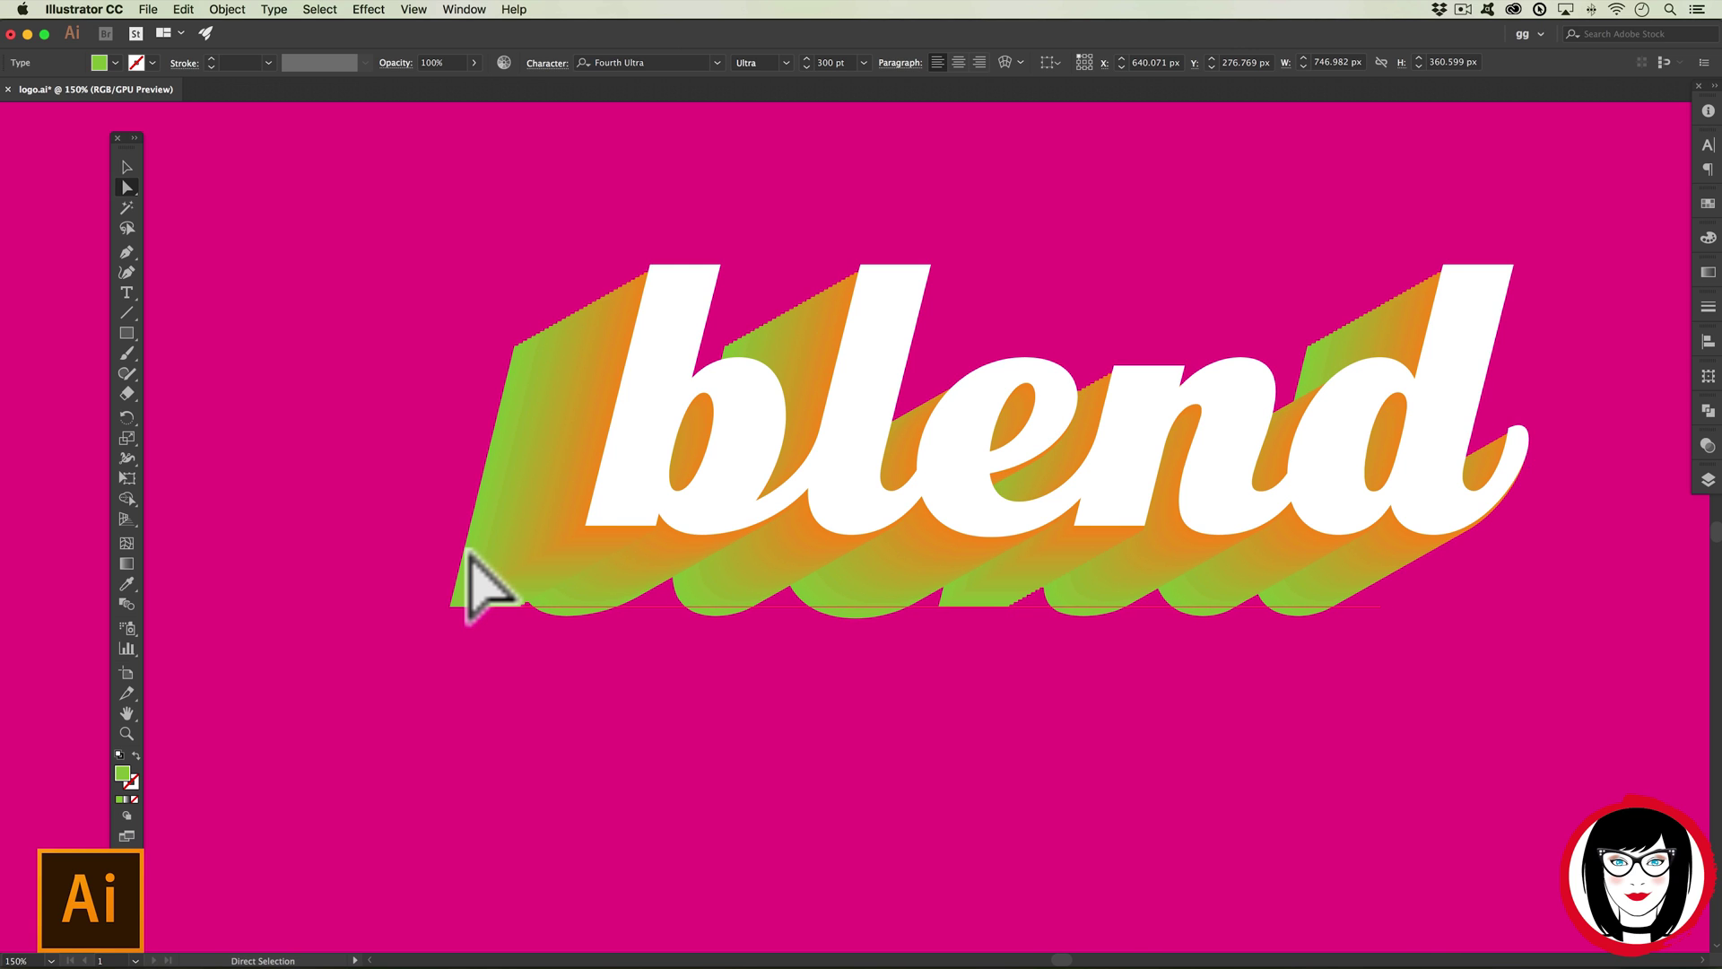
click(701, 740)
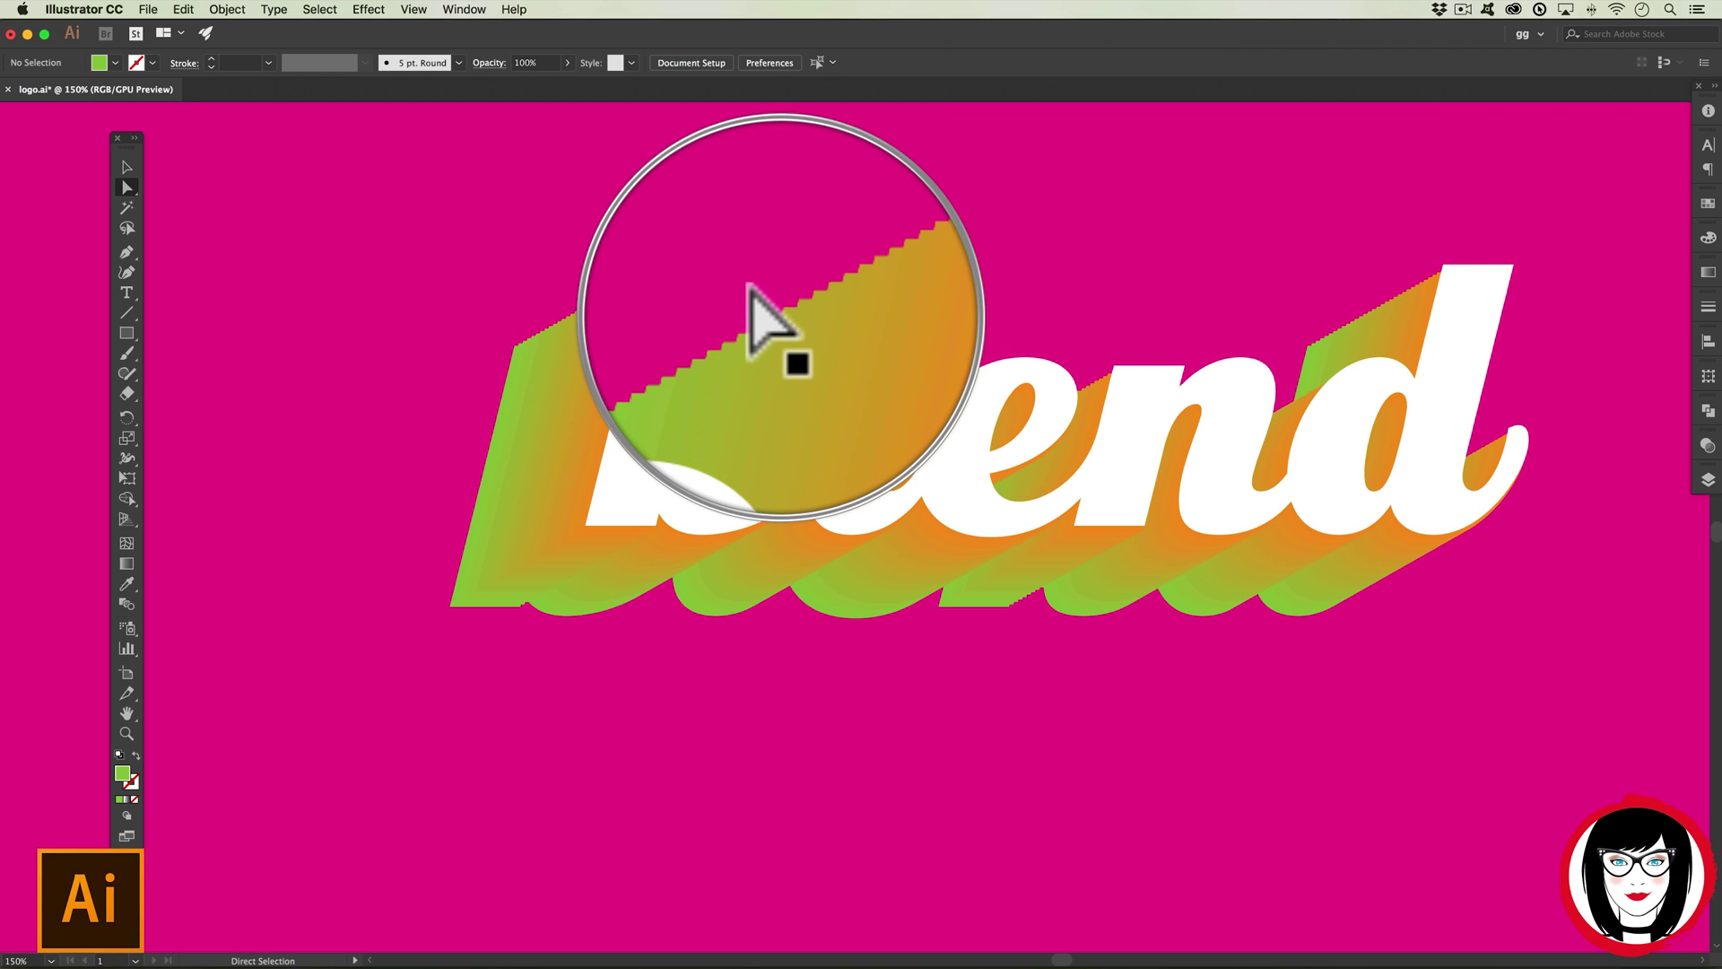
- Select the whole blended shadow and open Object > Blend > Blend Options
click(127, 167)
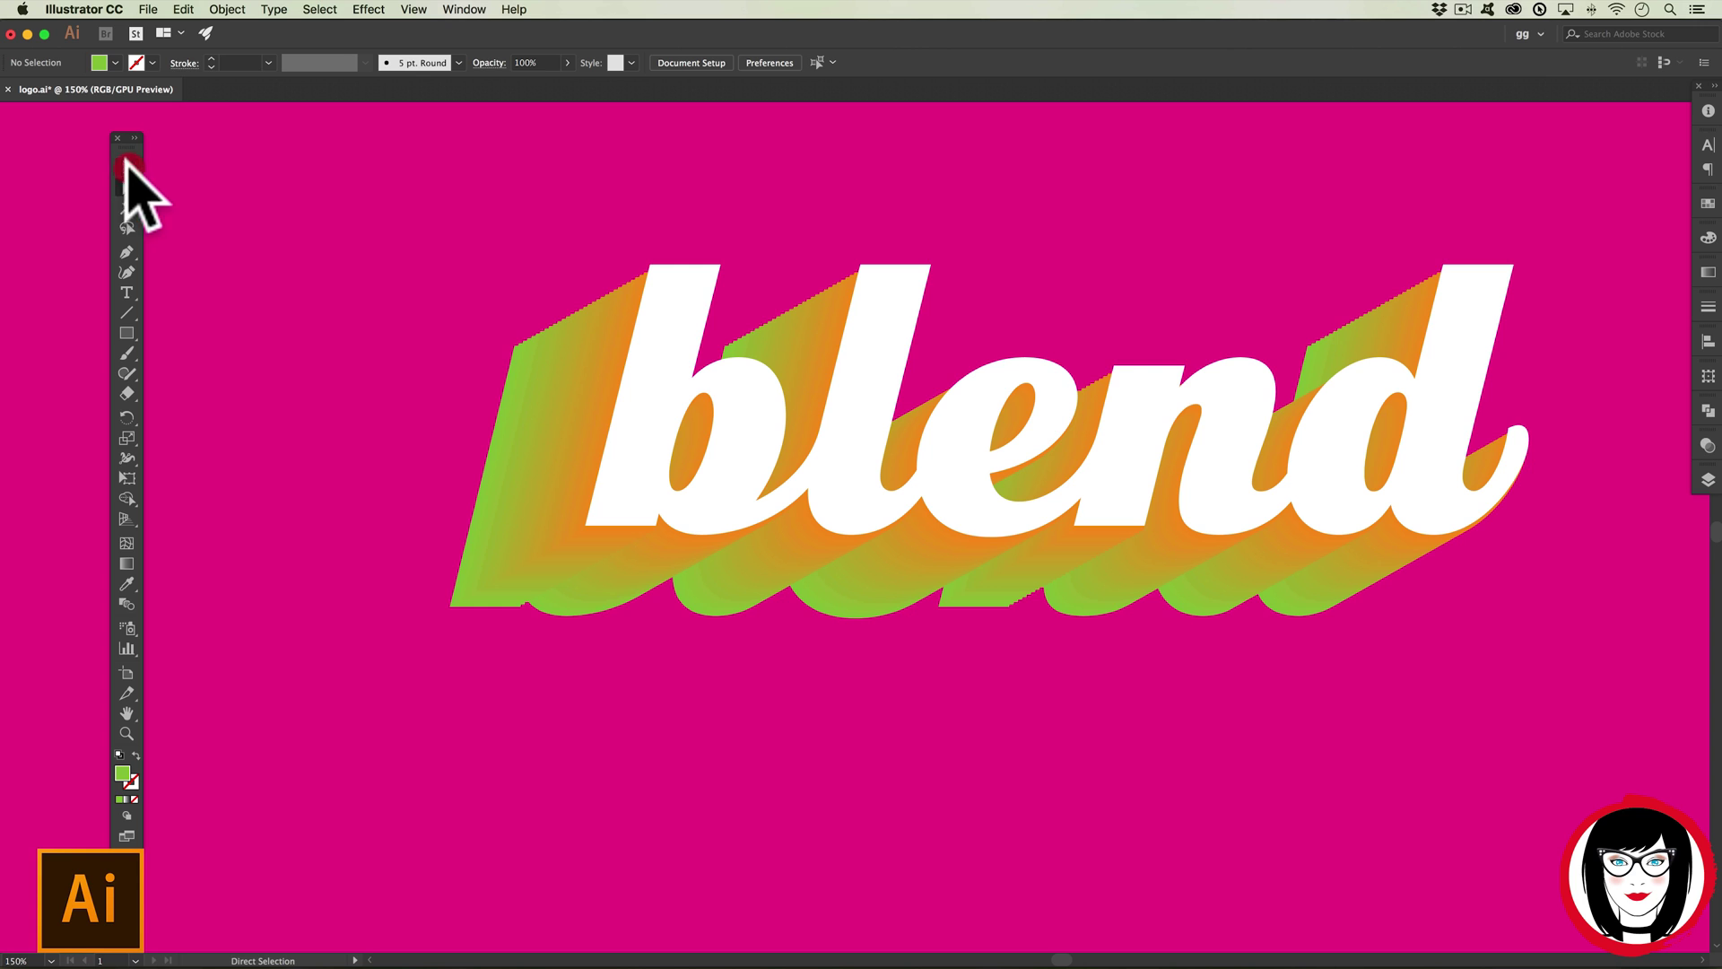
click(549, 601)
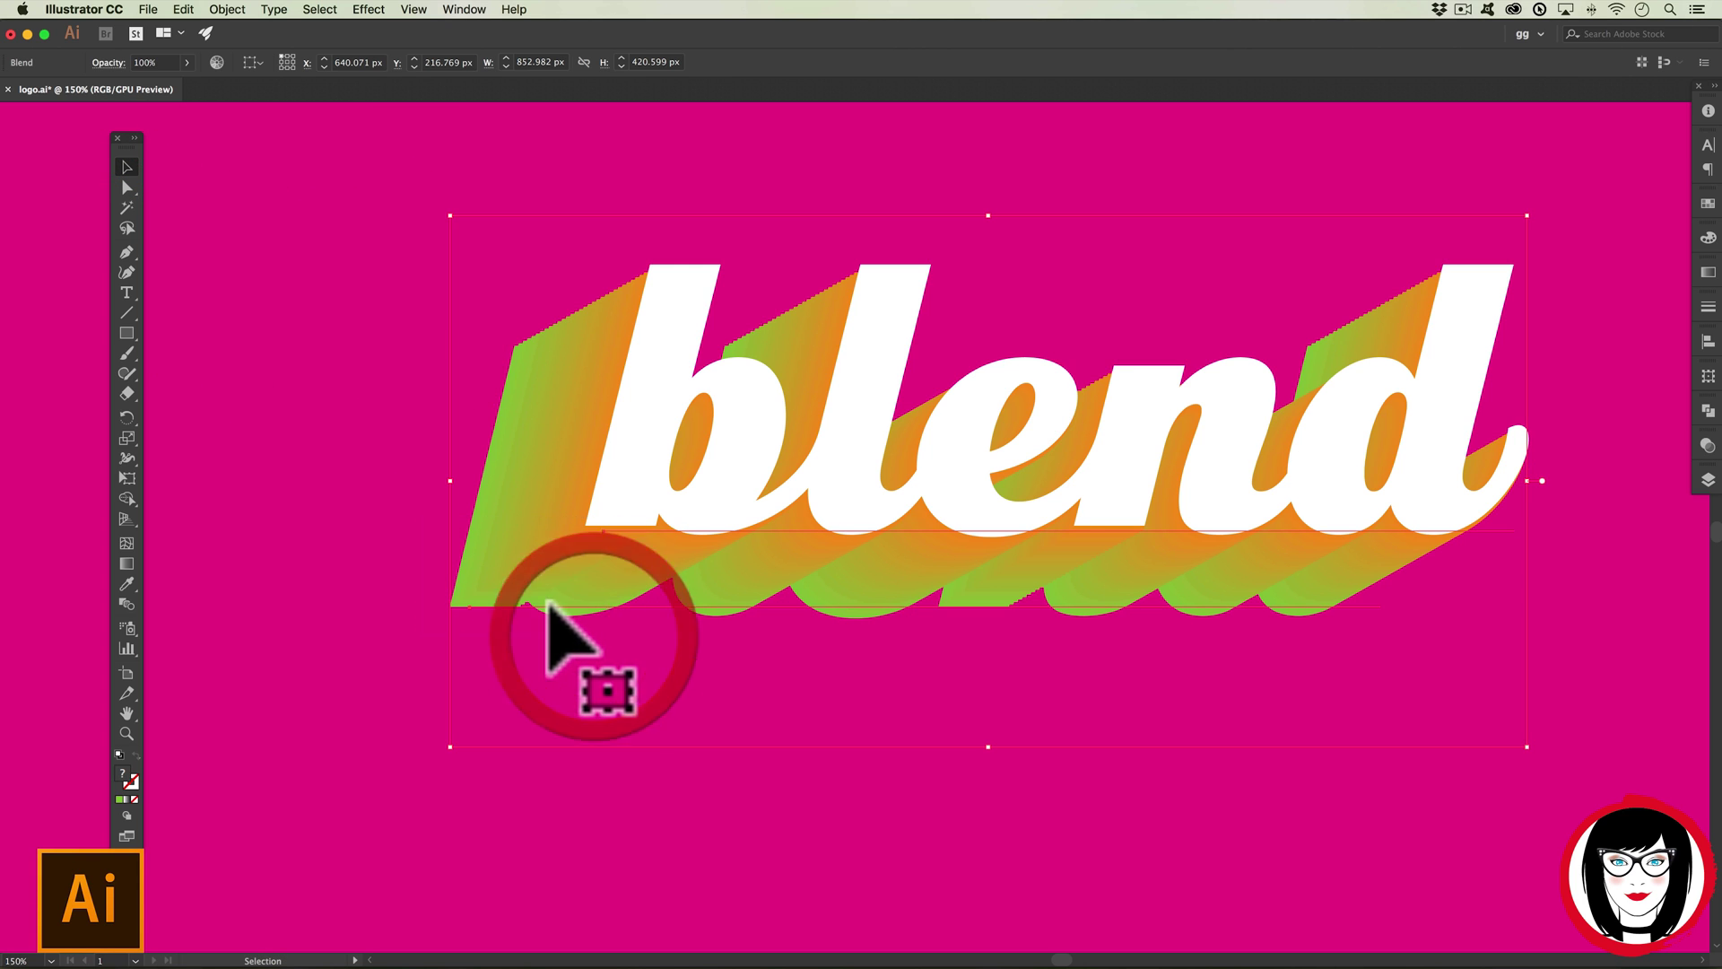
click(231, 9)
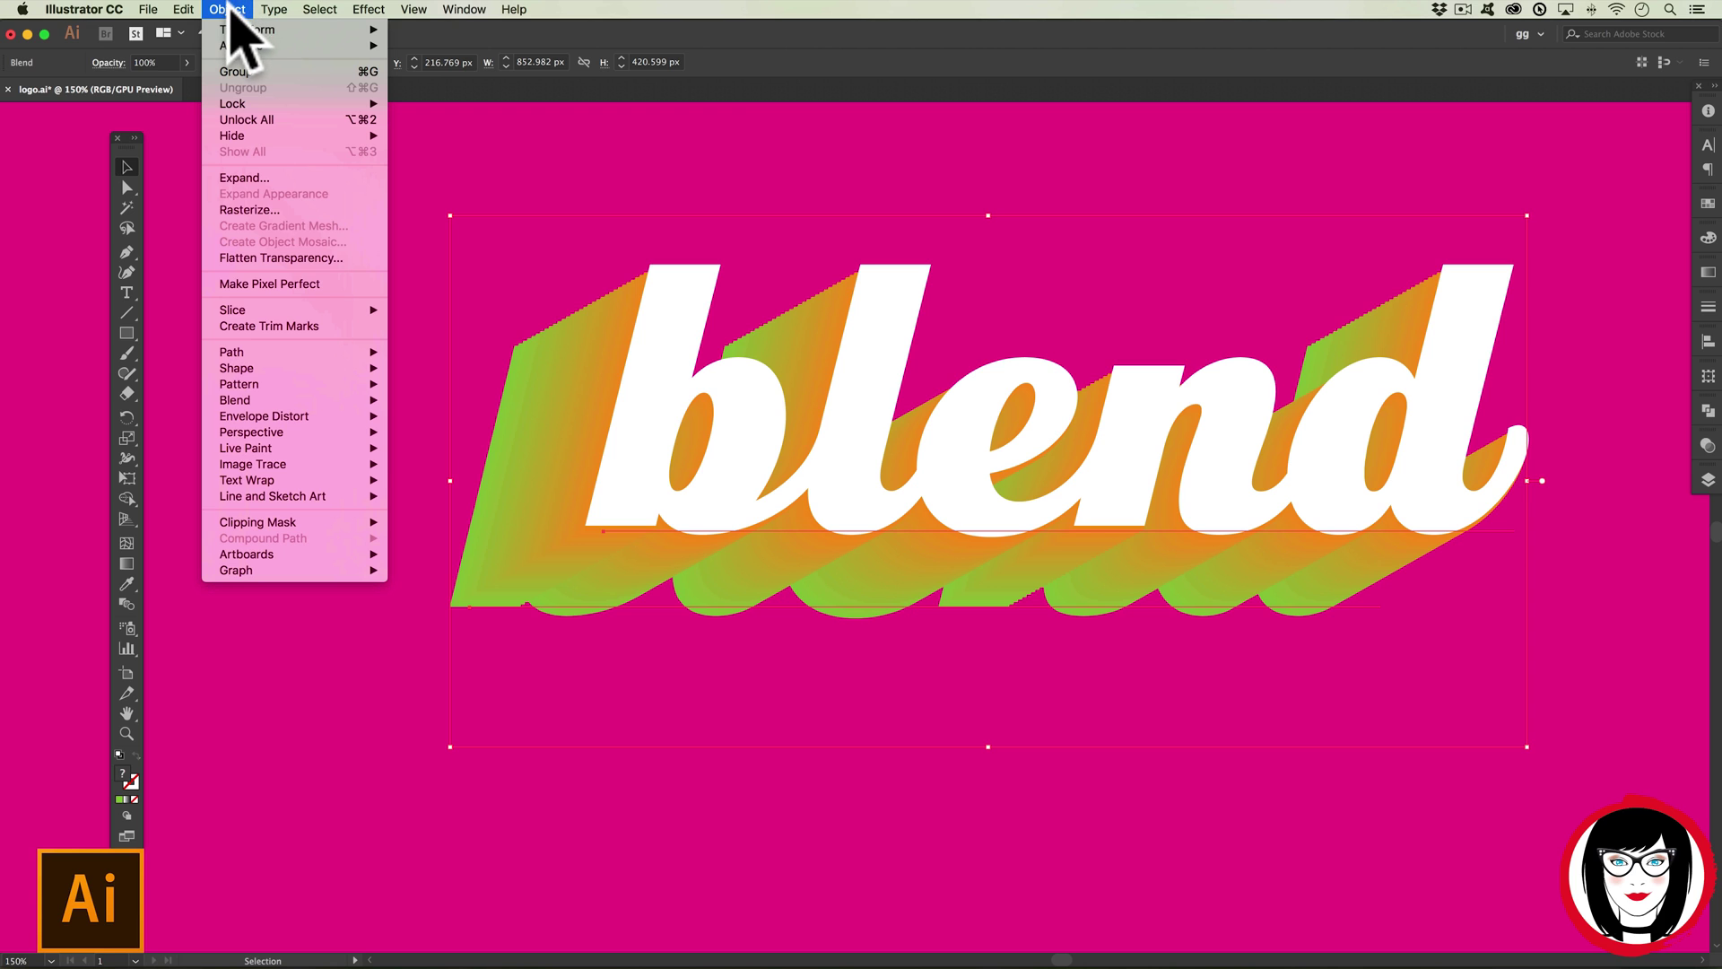
mouse_move(252, 401)
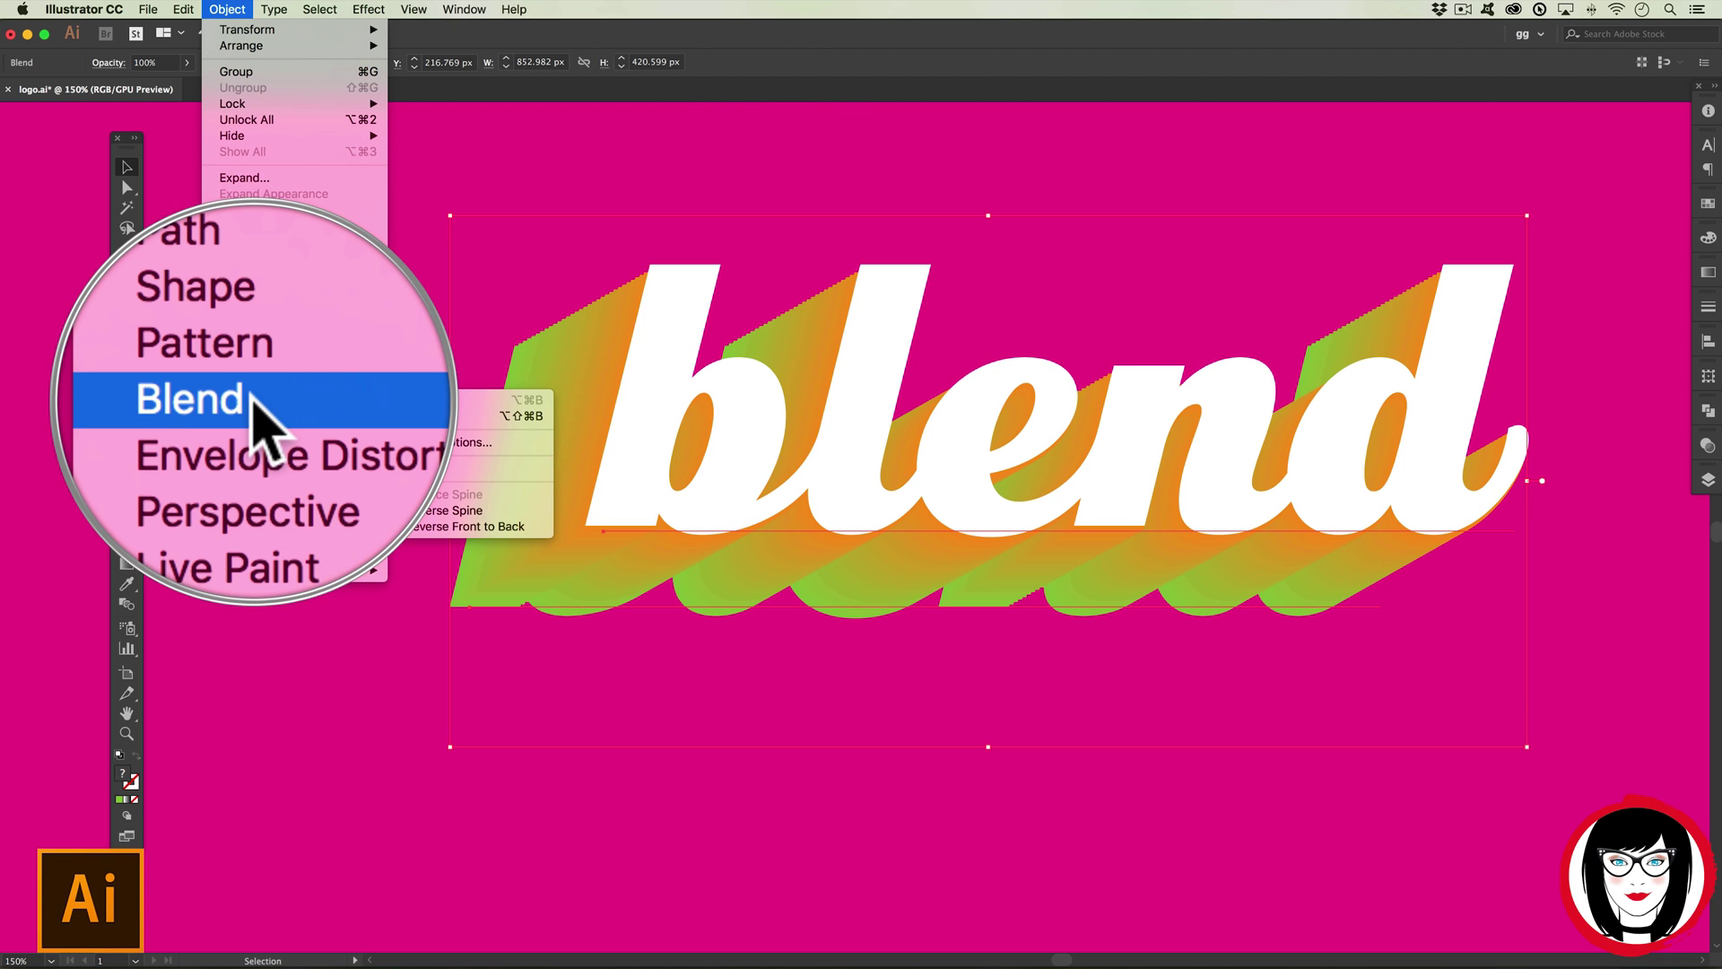
click(448, 441)
- Raise the shadow blend to 130 specified steps, then deselect everything
text(30)
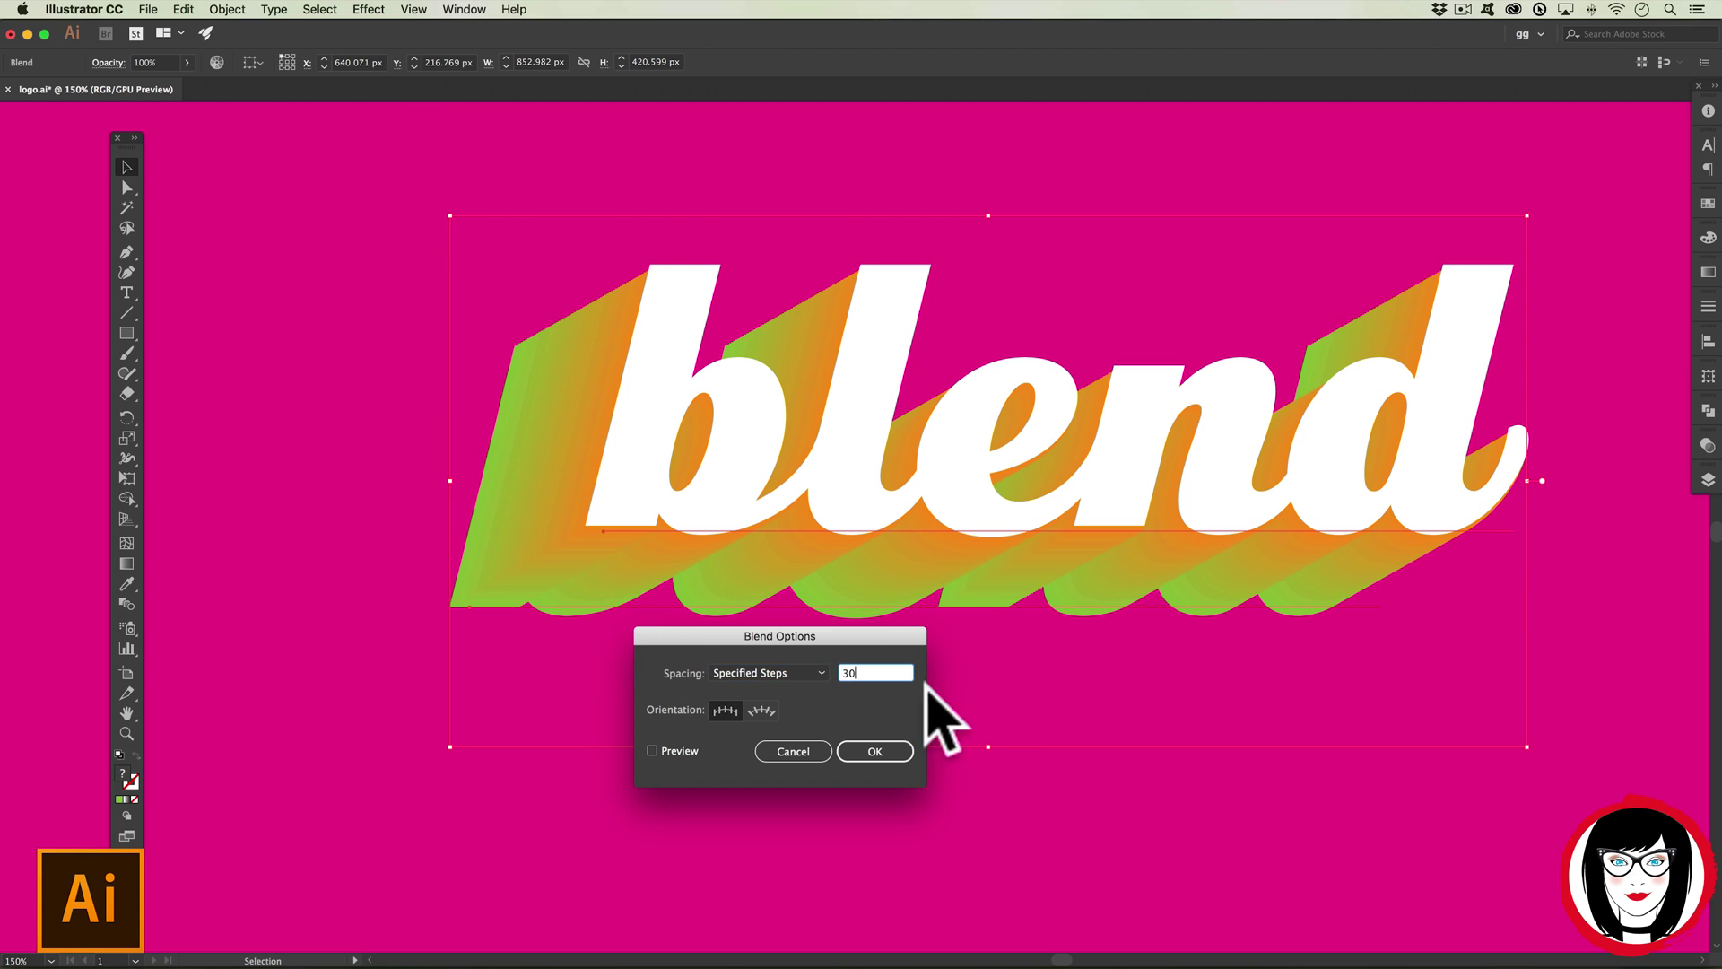
click(876, 673)
key(BackSpace)
key(BackSpace)
text(130)
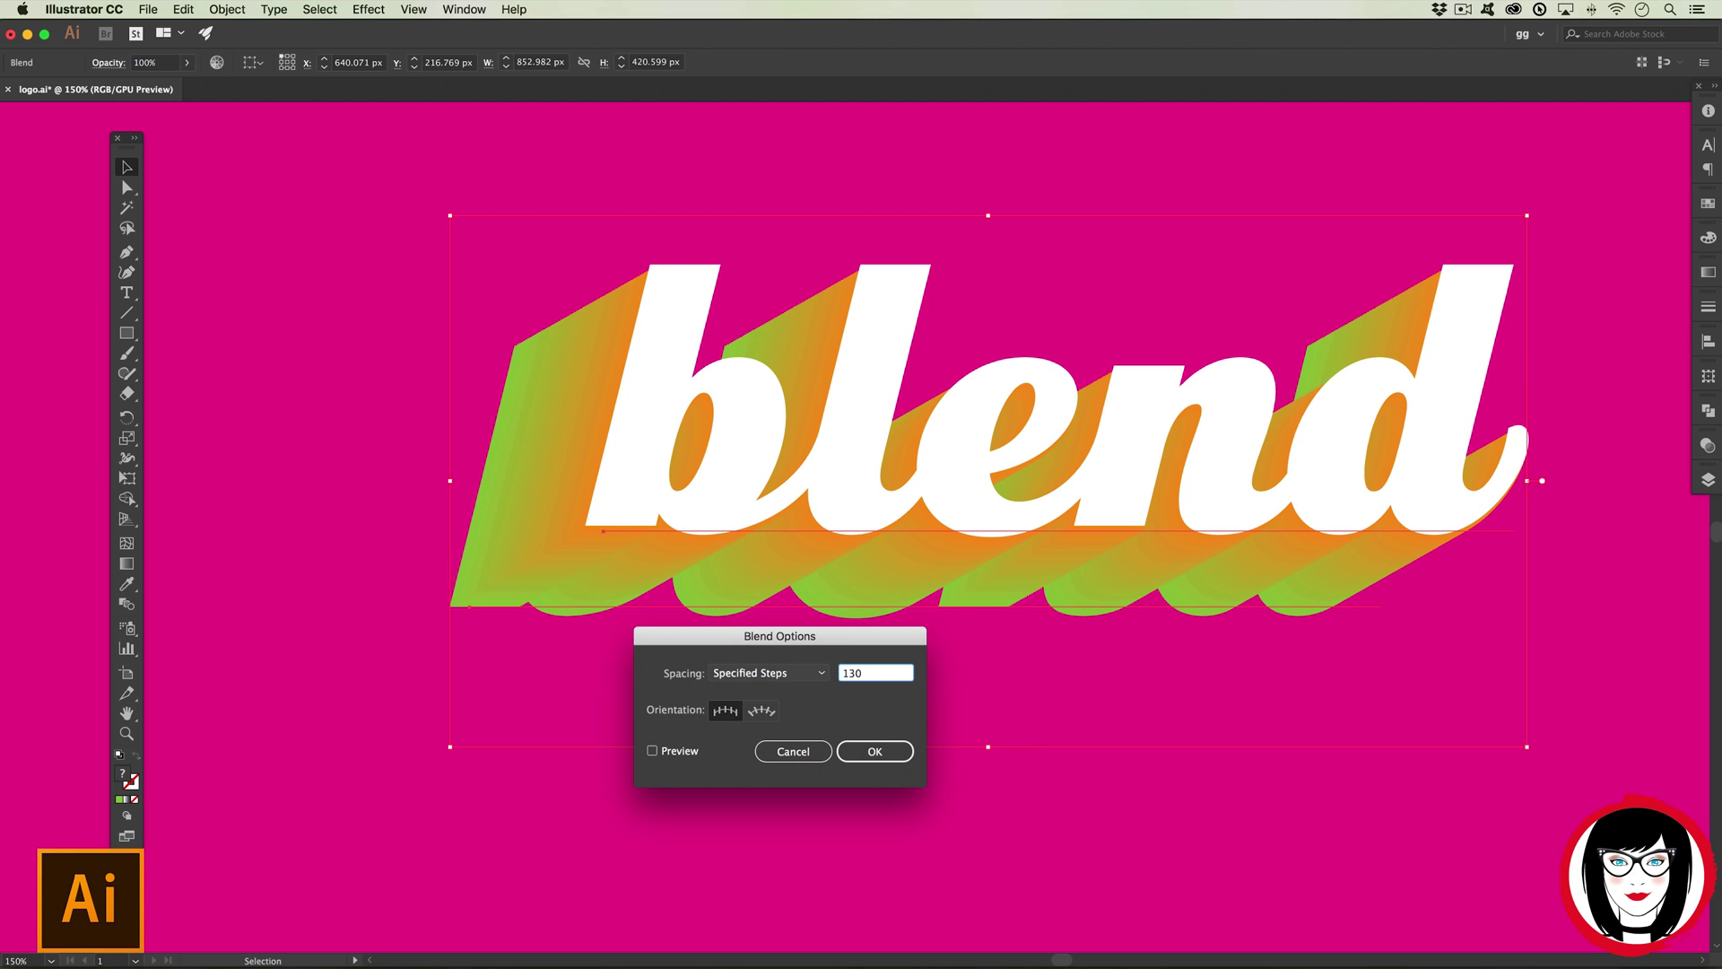
key(Return)
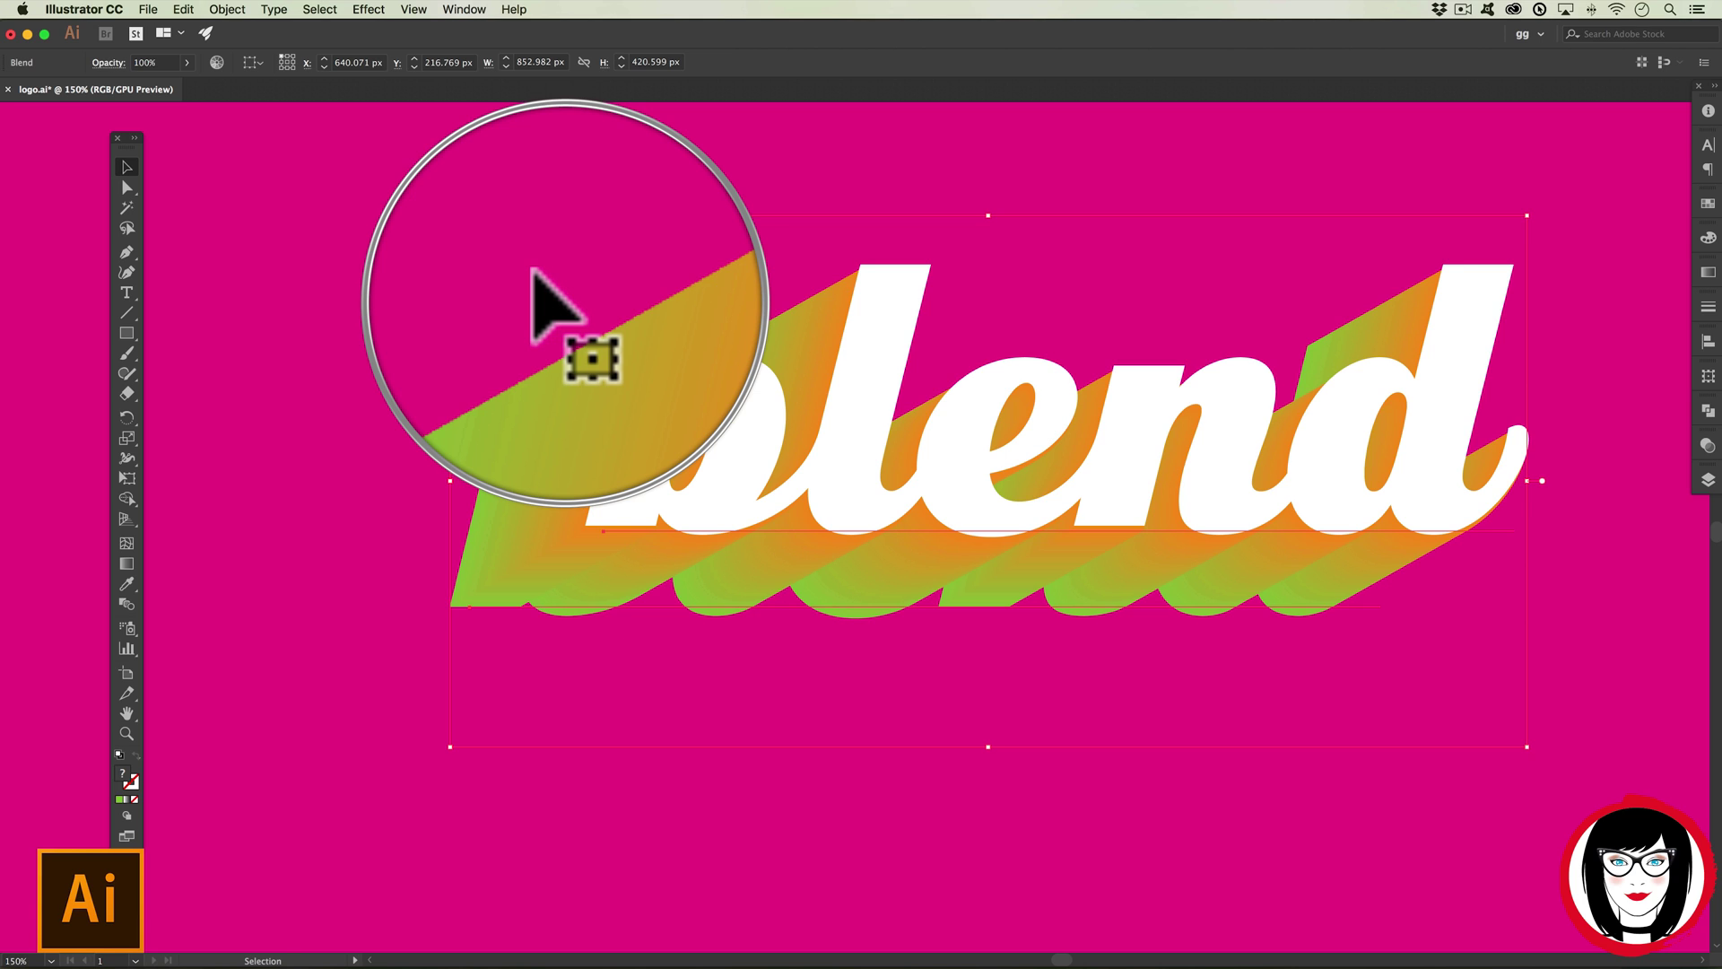
key(a)
click(686, 536)
click(403, 388)
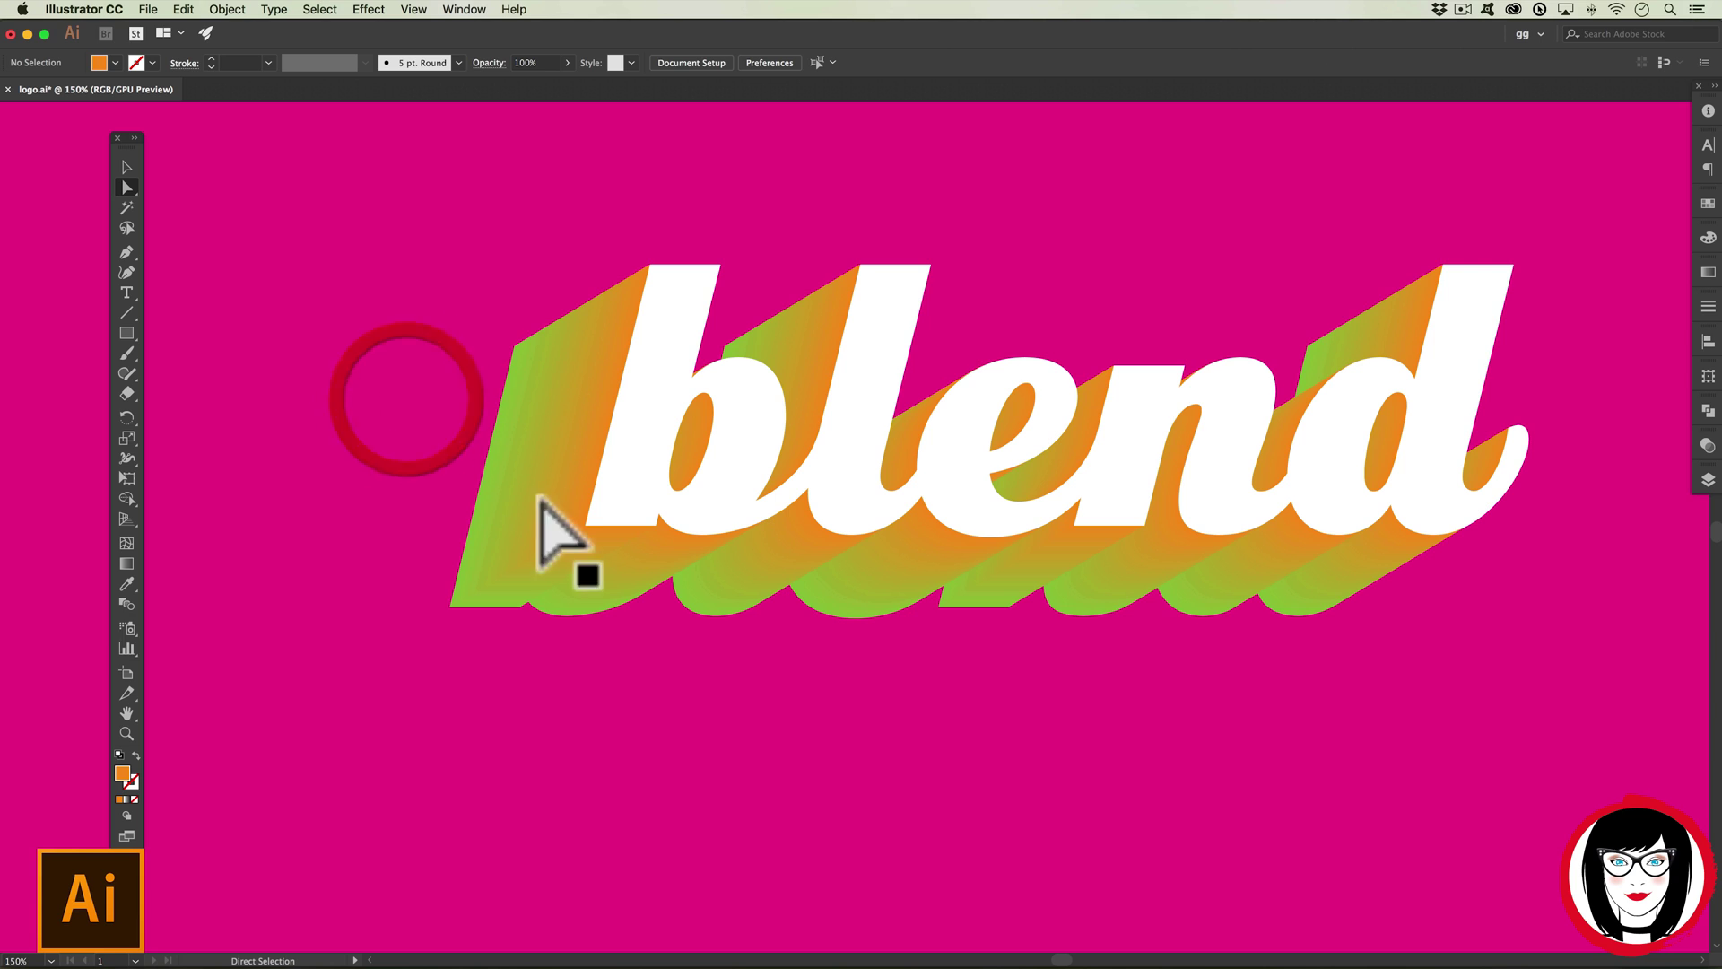